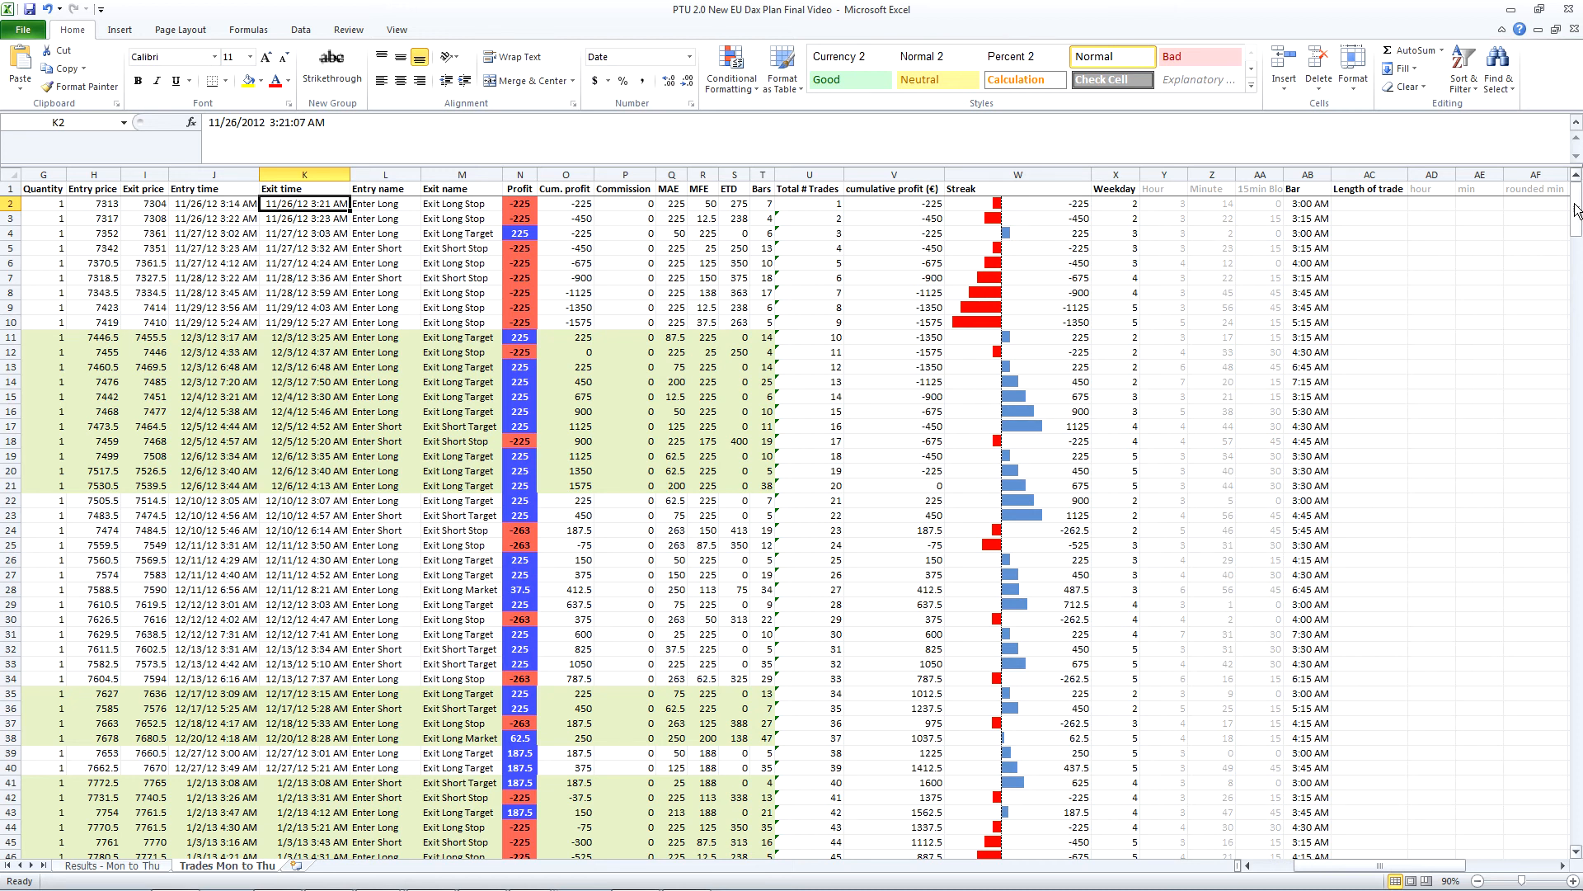
{"action": "left_click_drag", "start_coordinate": [1575, 206], "coordinate": [1575, 854]}
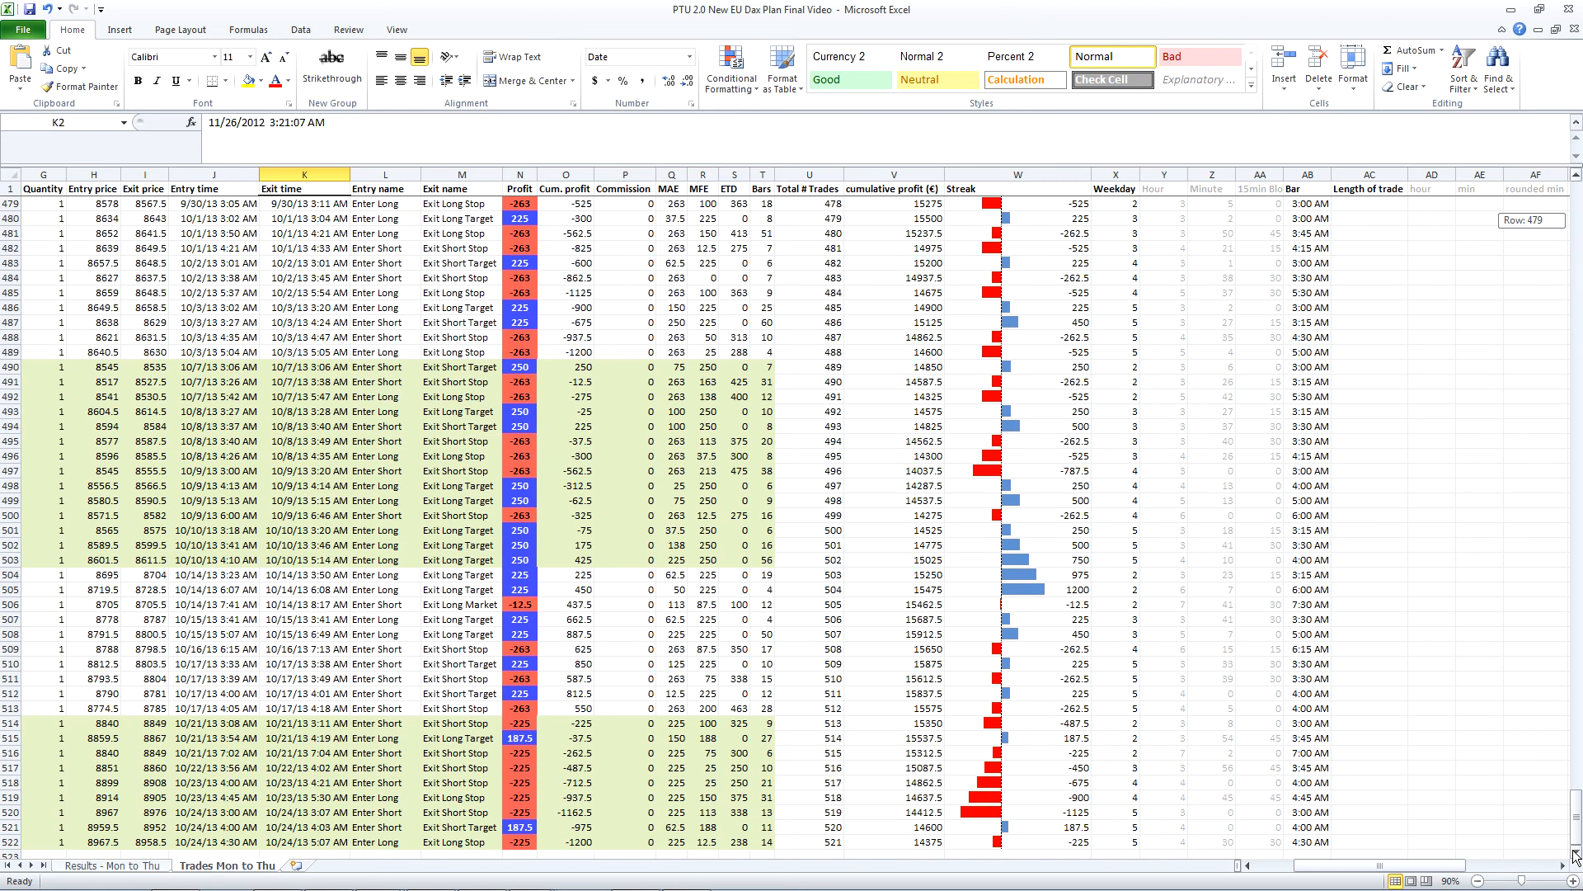
{"action": "left_click_drag", "start_coordinate": [1575, 853], "coordinate": [1552, 202]}
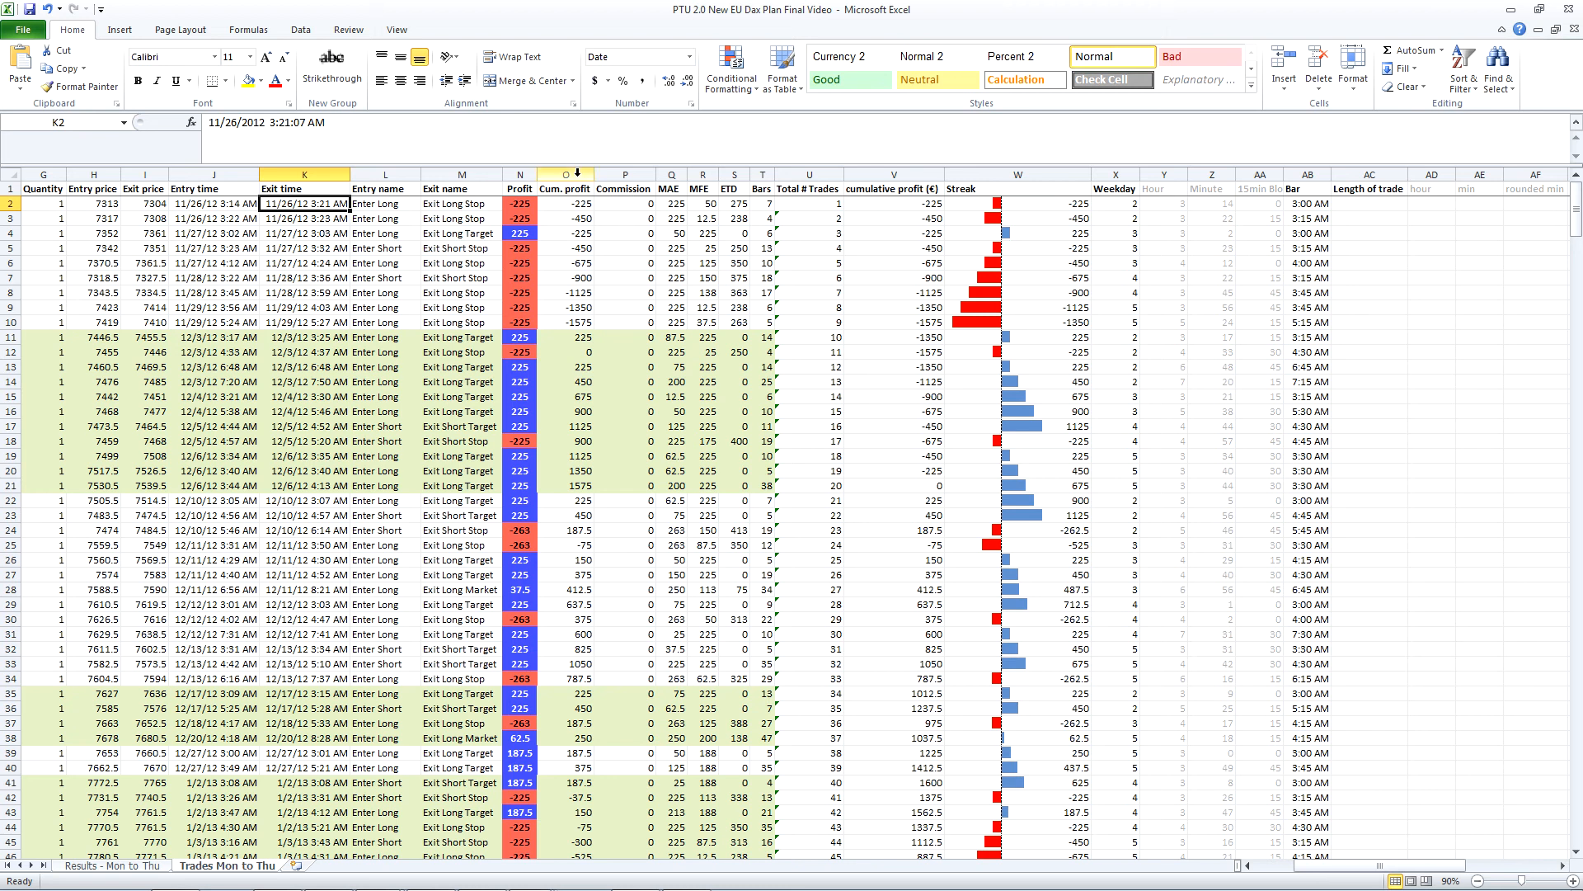
{"action": "left_click_drag", "start_coordinate": [577, 175], "coordinate": [1018, 191]}
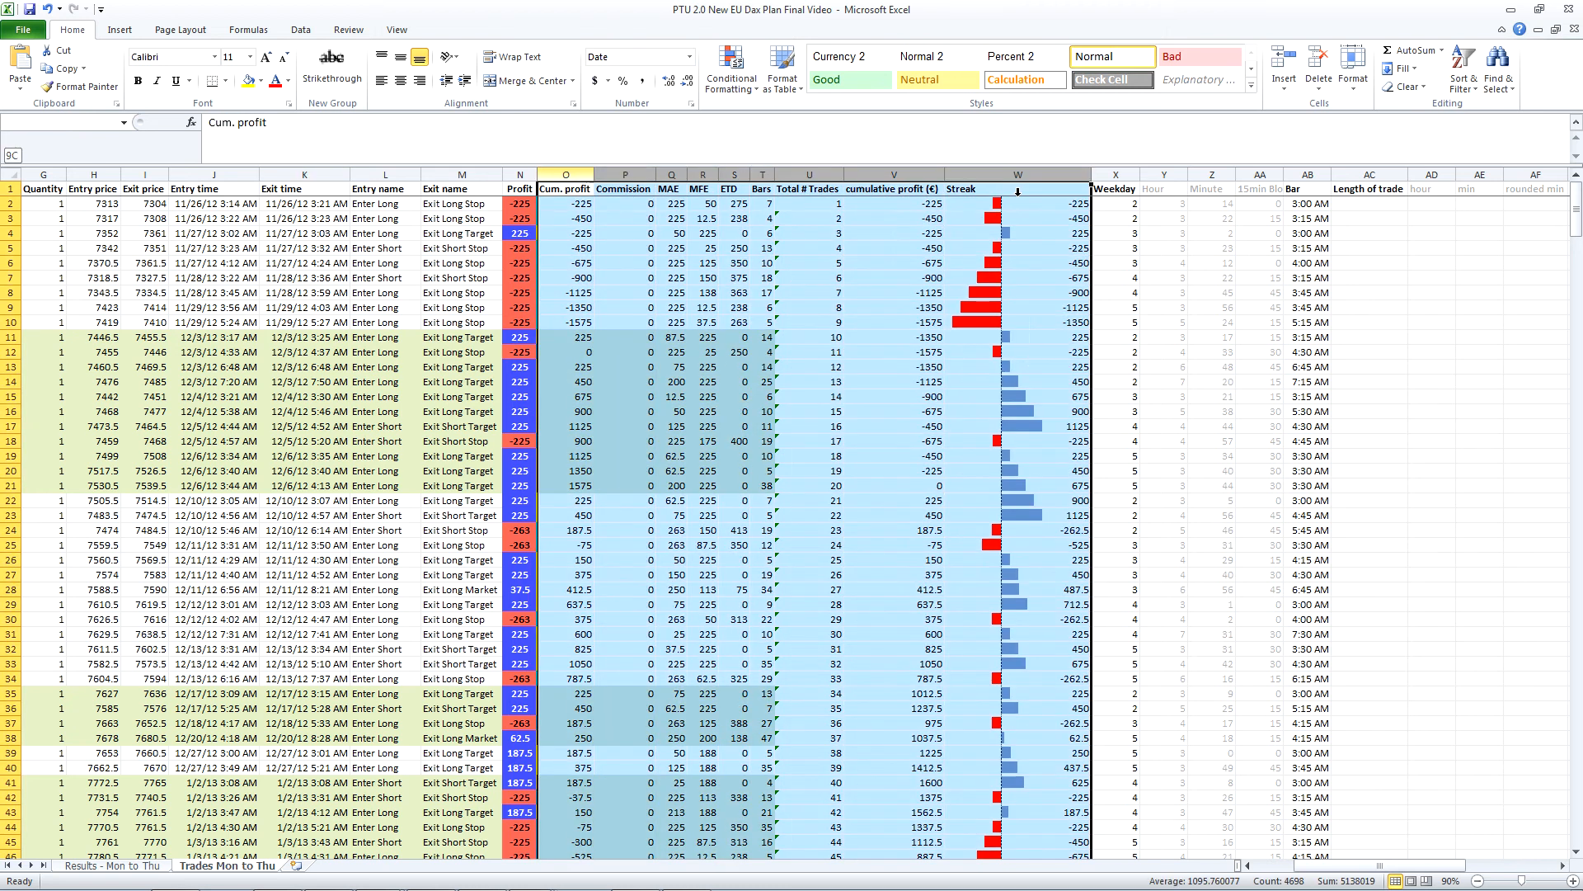
{"action": "right_click", "coordinate": [1008, 181]}
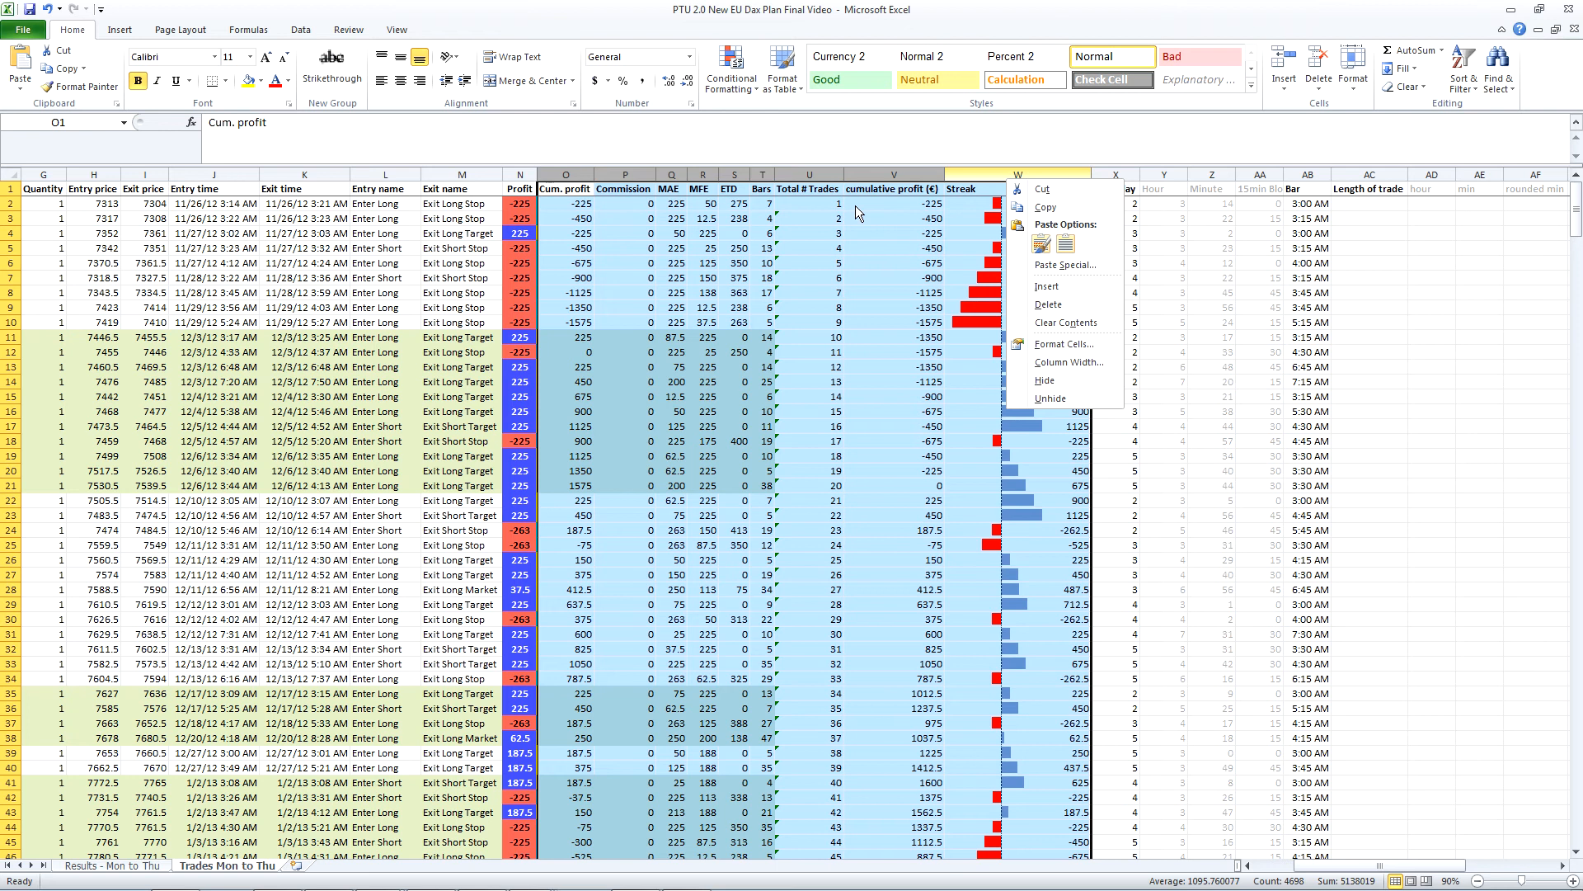
{"action": "key", "text": "Escape"}
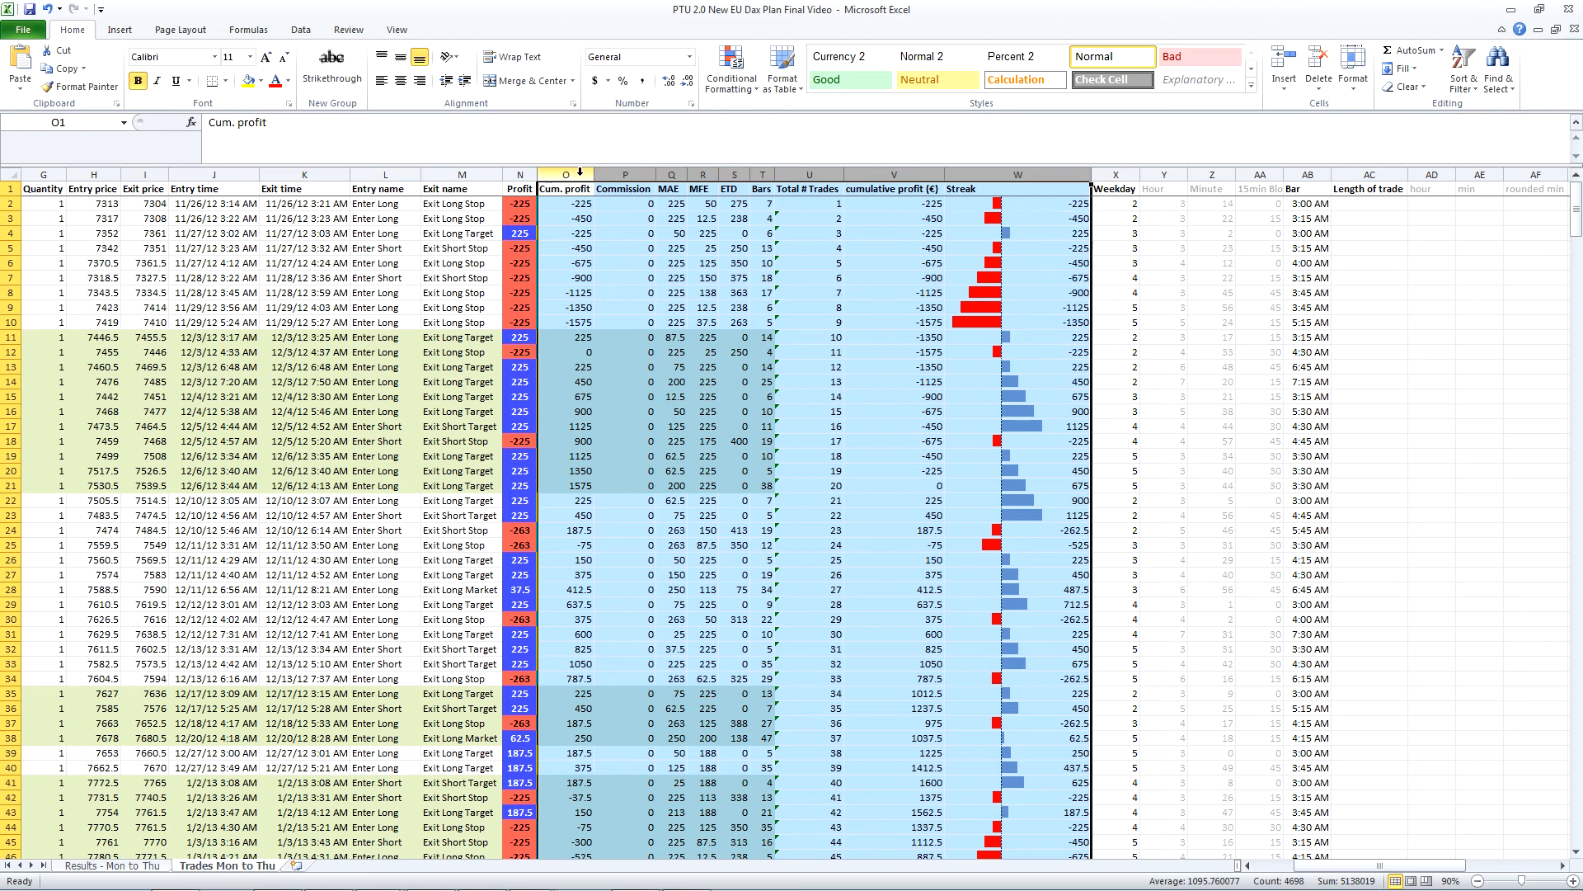
Hide columns O through AB, from Cum. profit to Bar, on the trades sheet.
{"action": "left_click_drag", "start_coordinate": [578, 173], "coordinate": [1312, 179]}
{"action": "right_click", "coordinate": [1312, 179]}
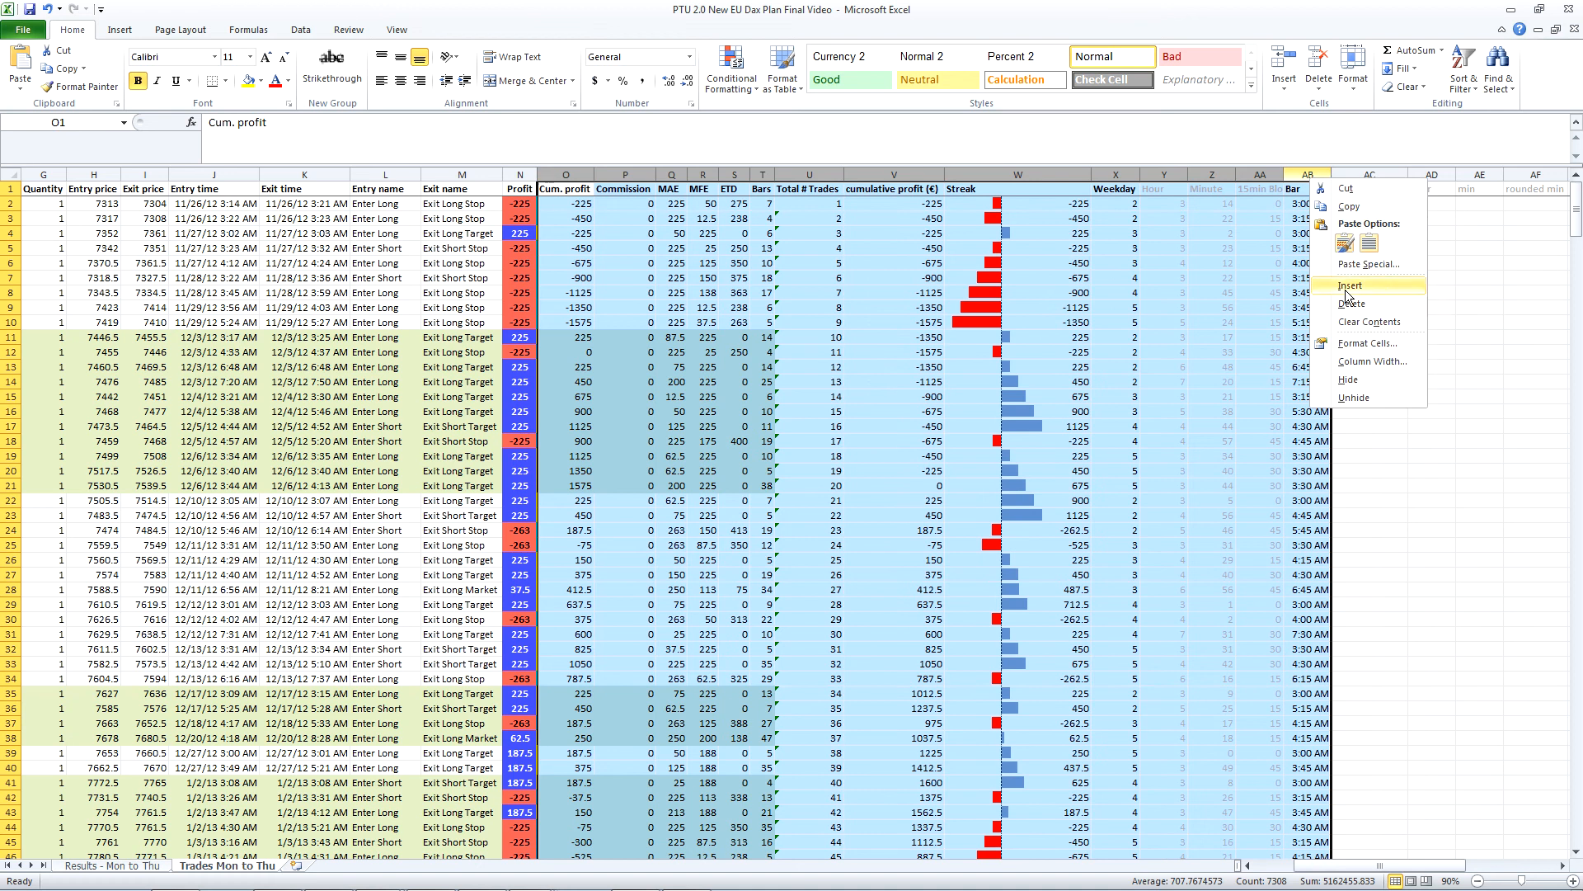
{"action": "left_click", "coordinate": [1350, 379]}
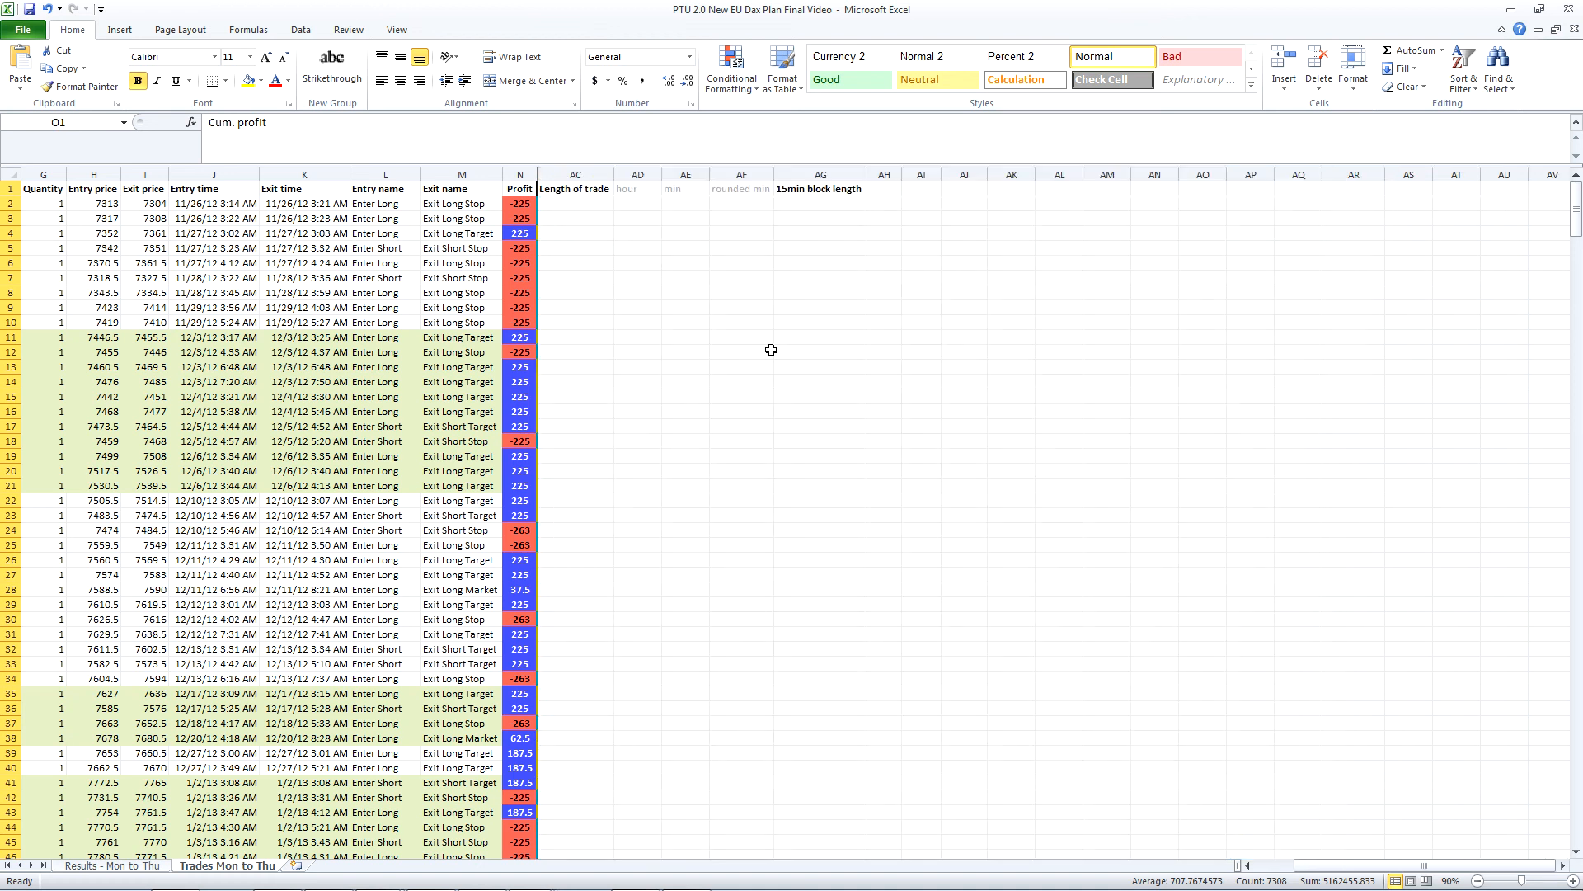
Calculate the first trade's length in AC2 with the formula =k2-j2, exit time minus entry time.
{"action": "left_click", "coordinate": [1574, 880]}
{"action": "left_click", "coordinate": [1573, 881]}
{"action": "left_click", "coordinate": [1574, 881]}
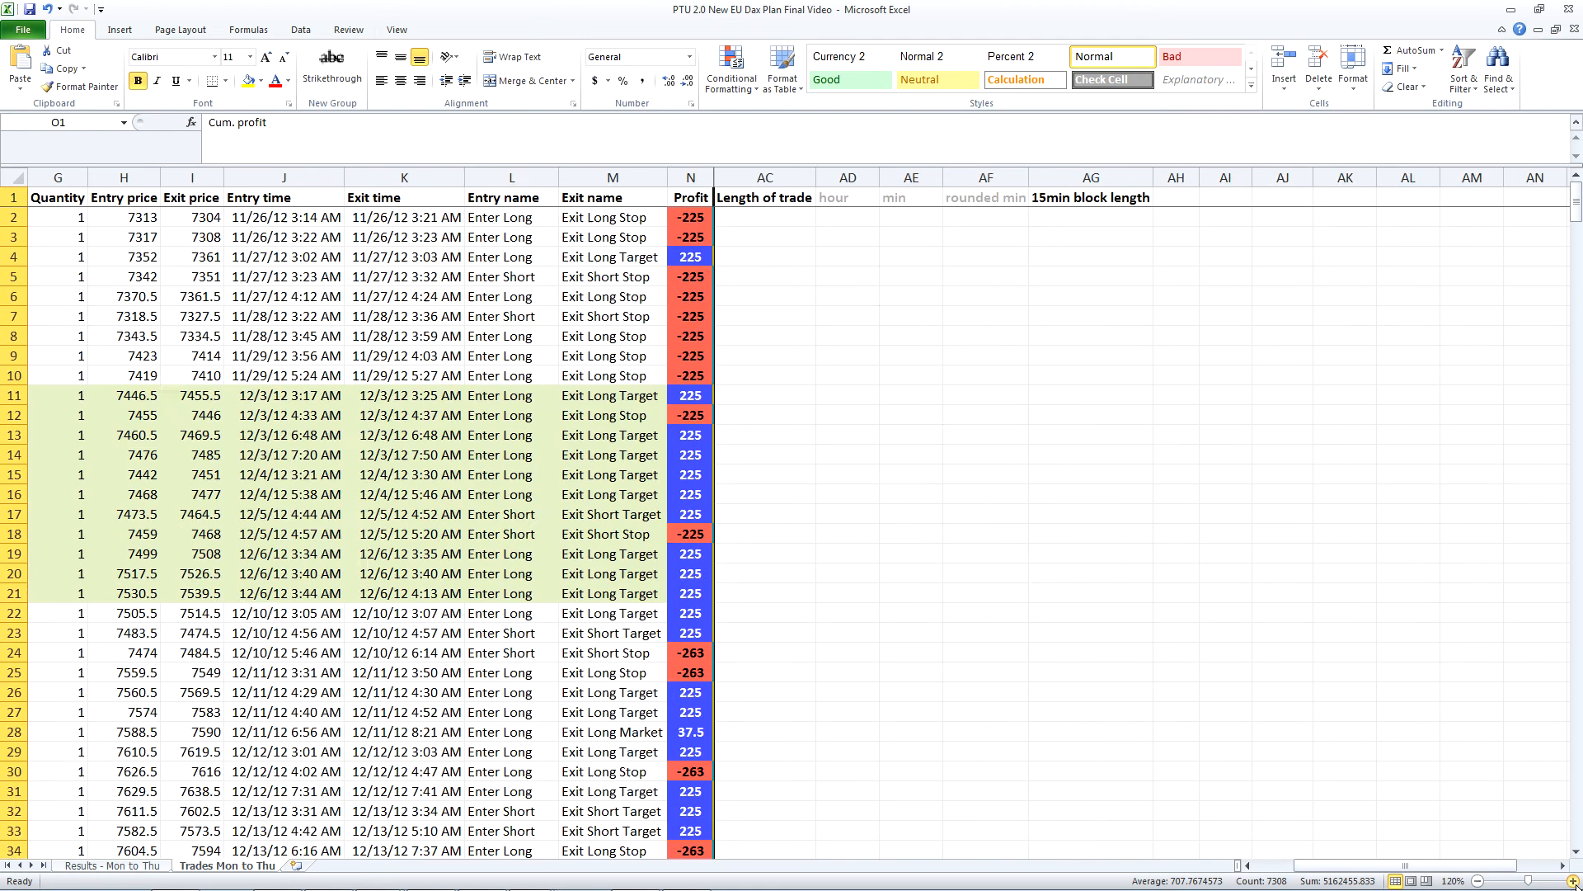
{"action": "left_click", "coordinate": [1574, 880]}
{"action": "left_click", "coordinate": [1574, 881]}
{"action": "left_click", "coordinate": [1573, 881]}
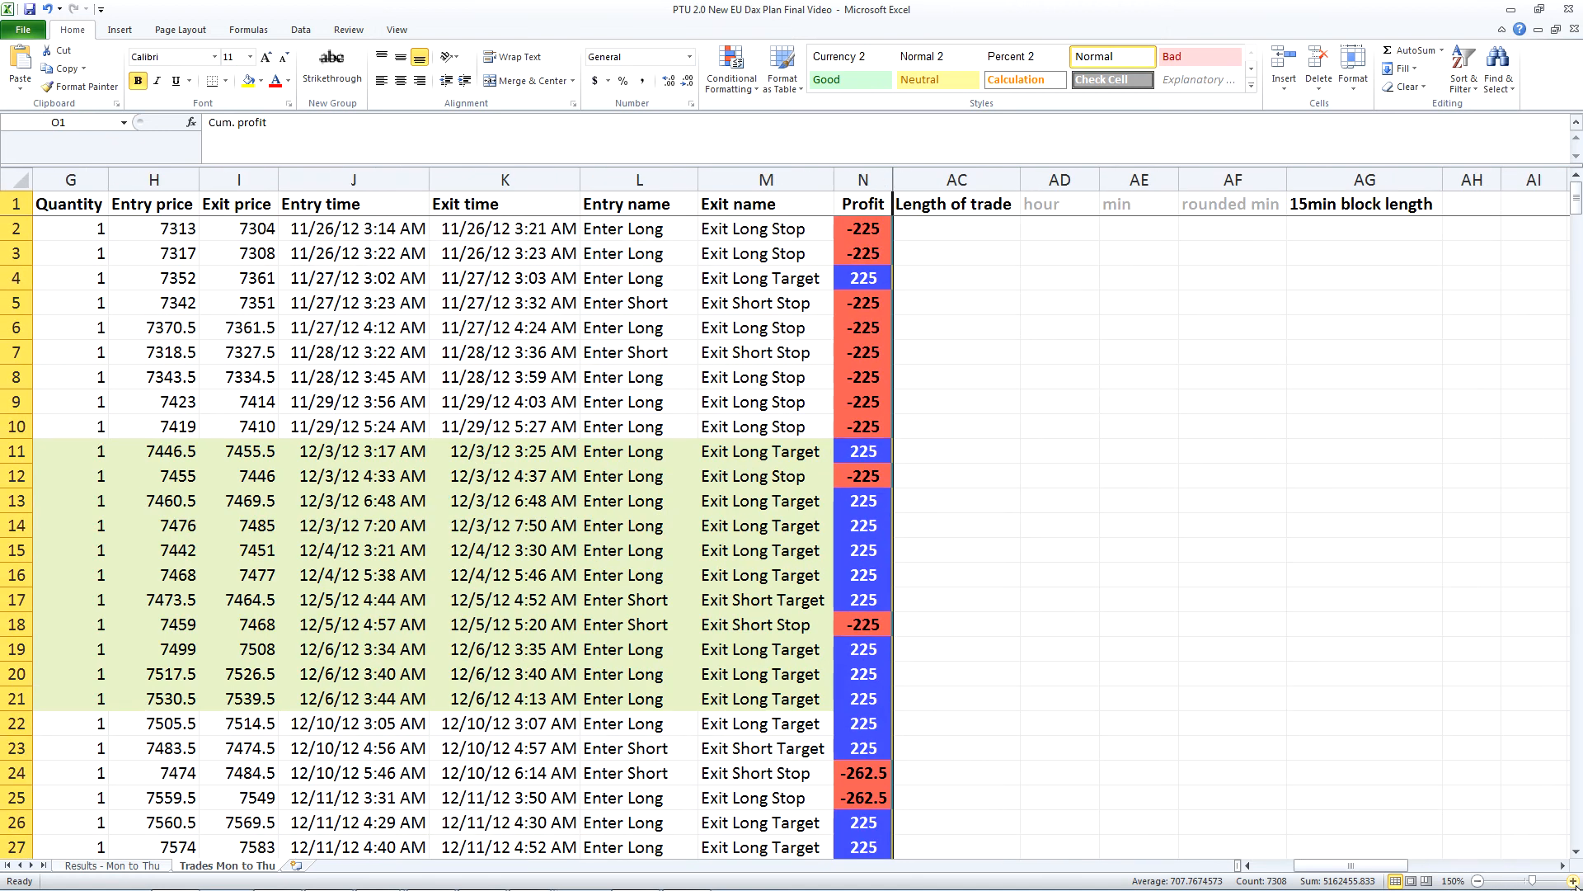
{"action": "left_click", "coordinate": [1280, 398]}
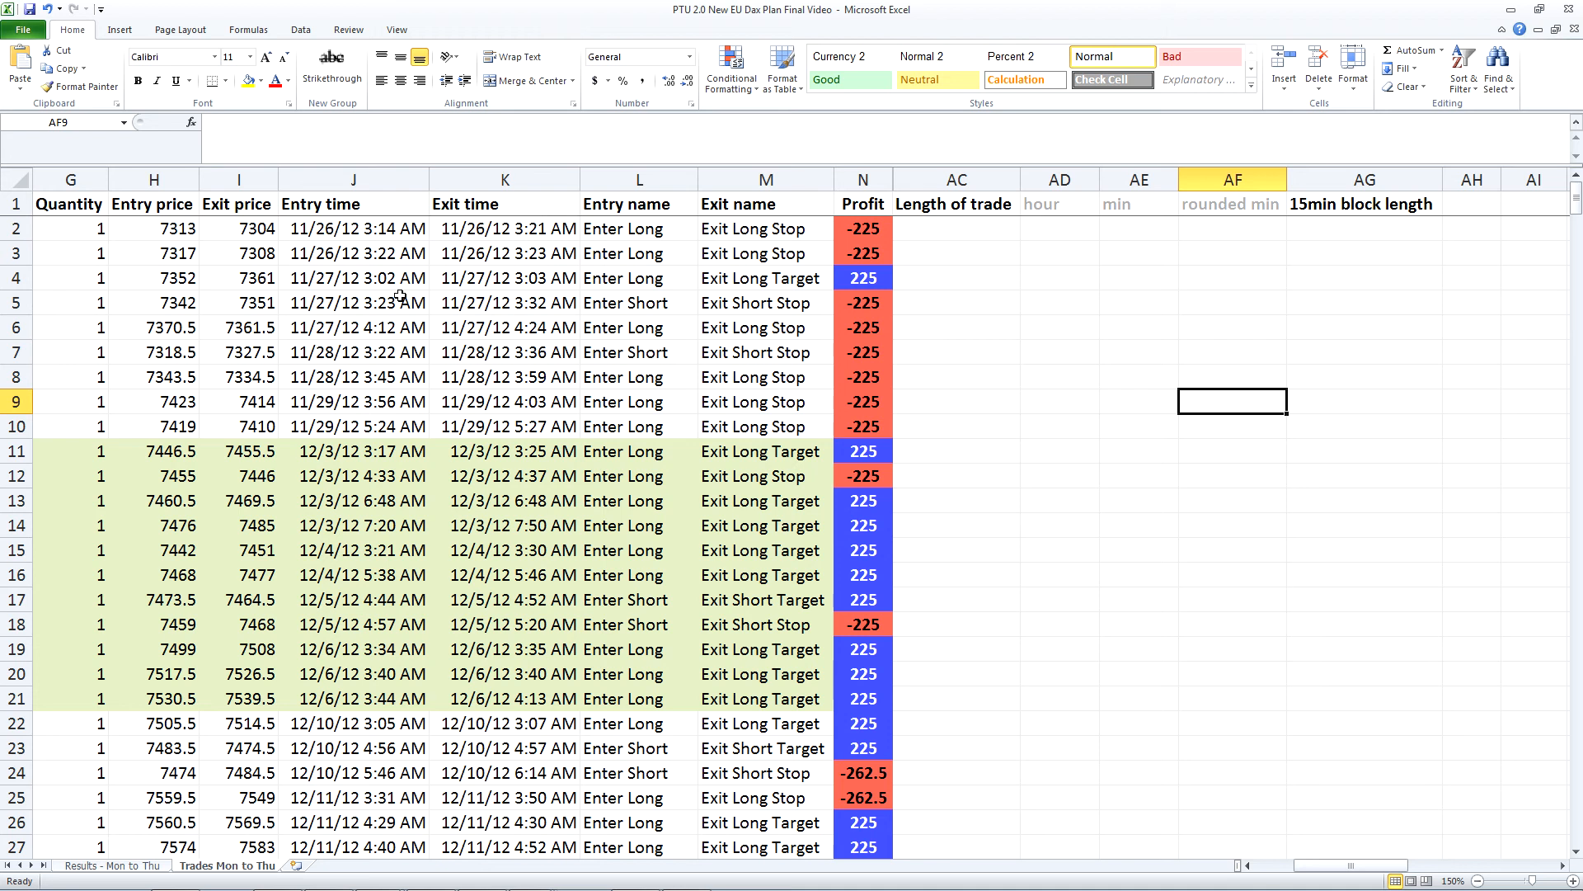
{"action": "left_click", "coordinate": [361, 231]}
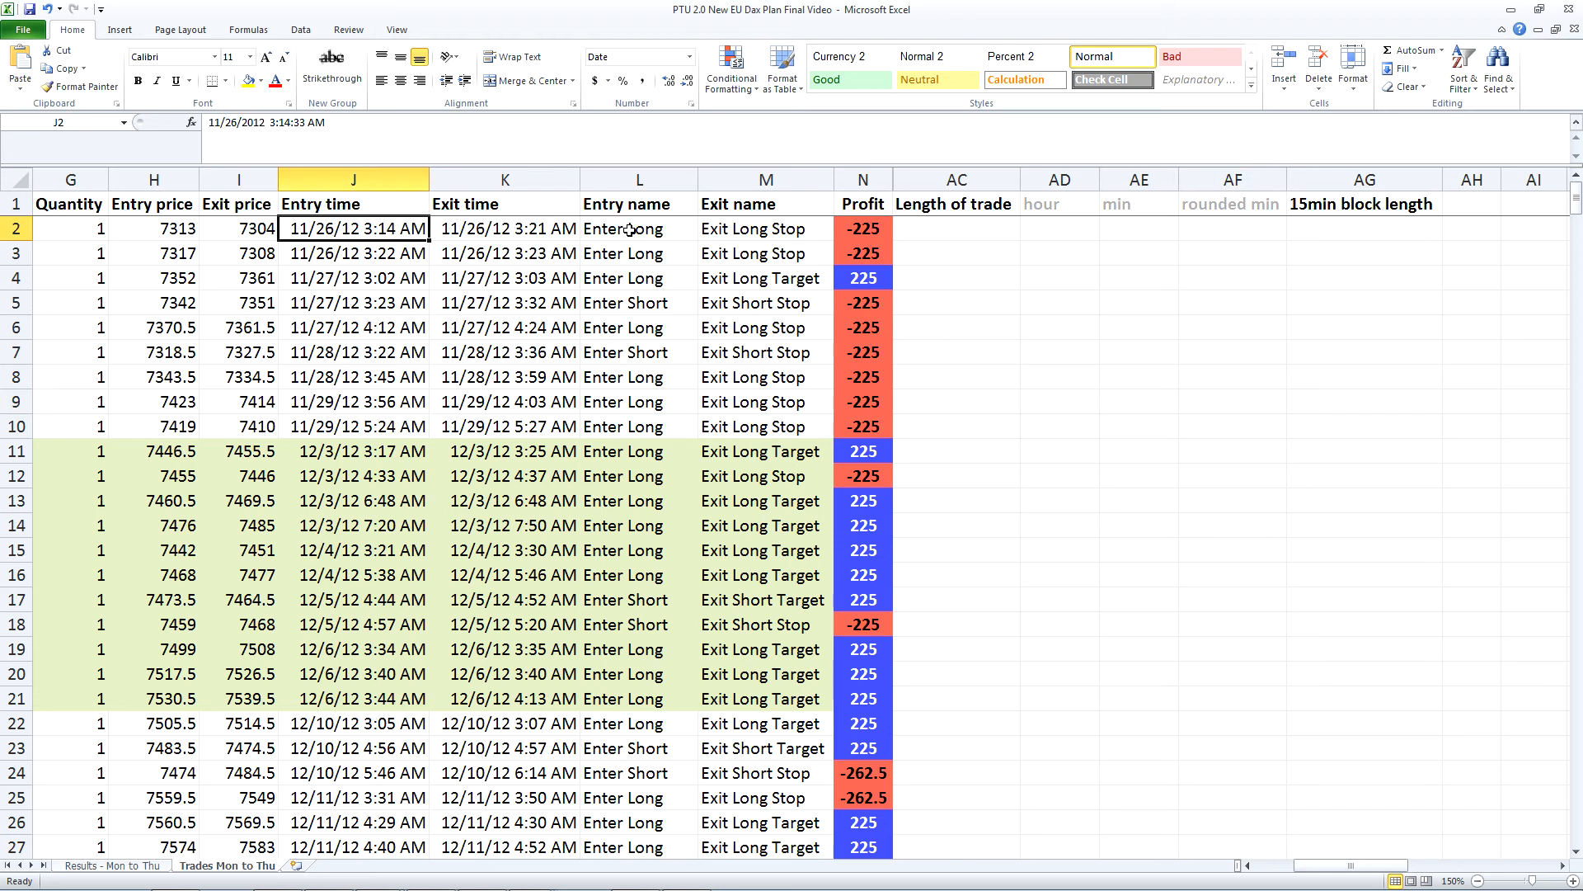
{"action": "left_click", "coordinate": [980, 232]}
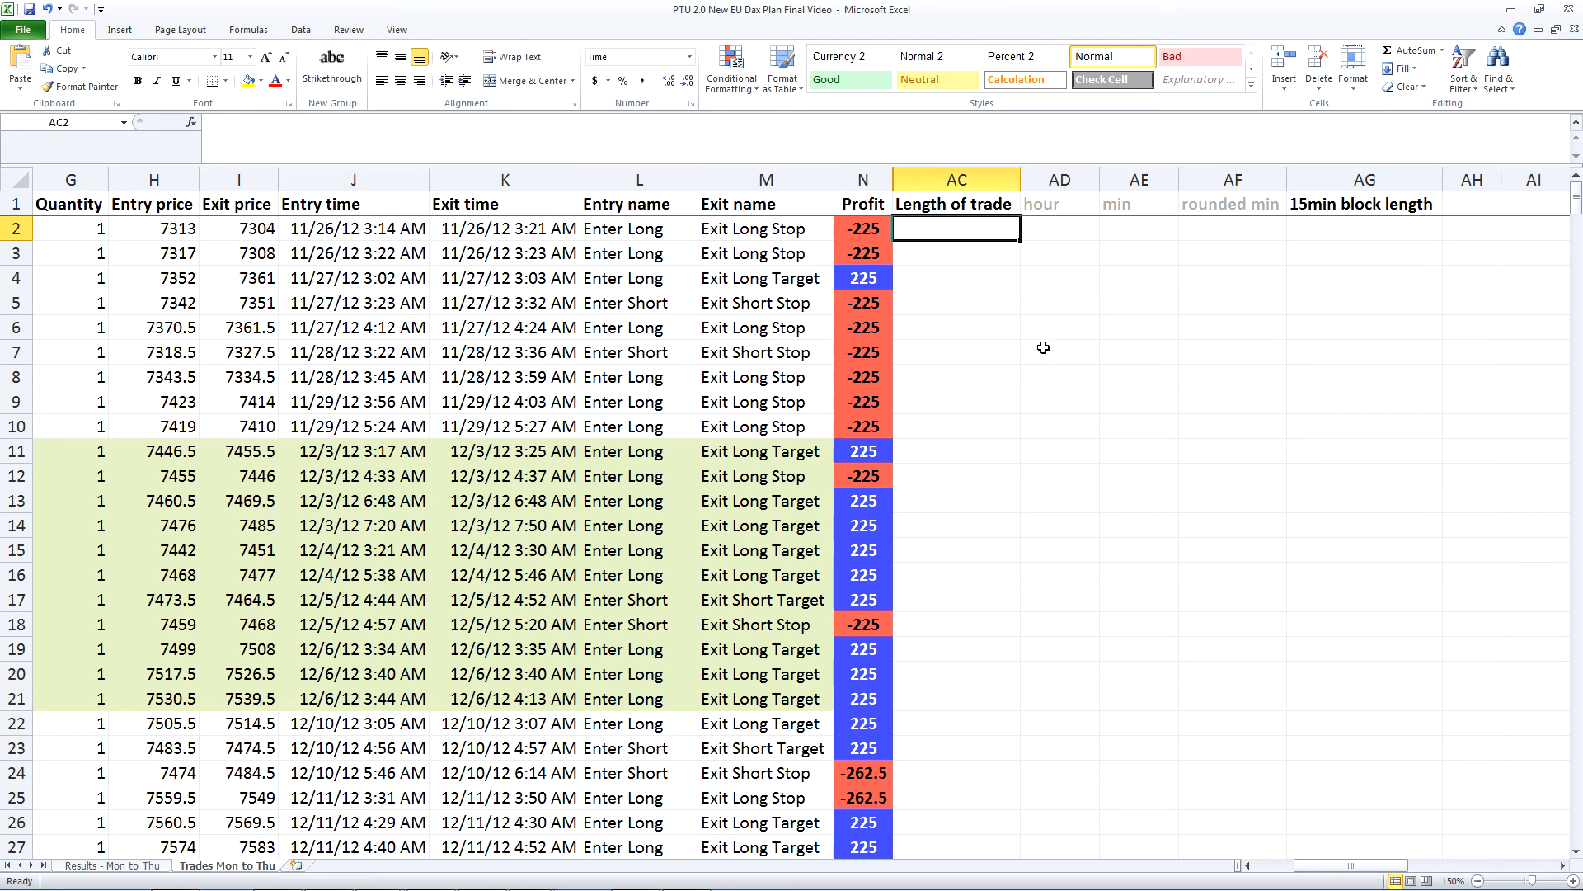
{"action": "type", "text": "="}
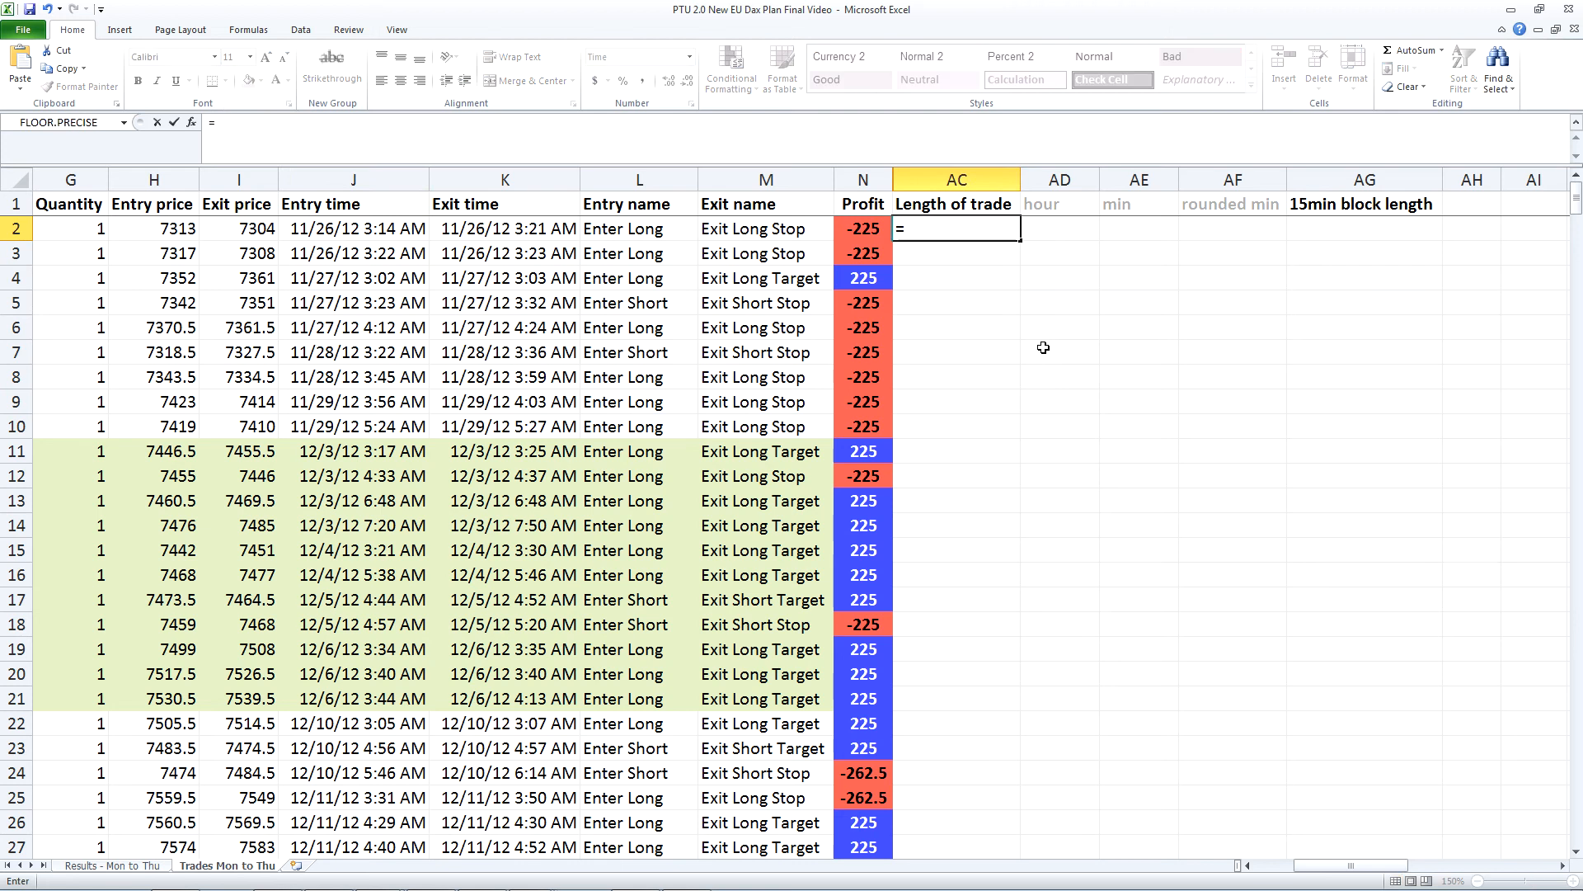
{"action": "type", "text": "k2-j2"}
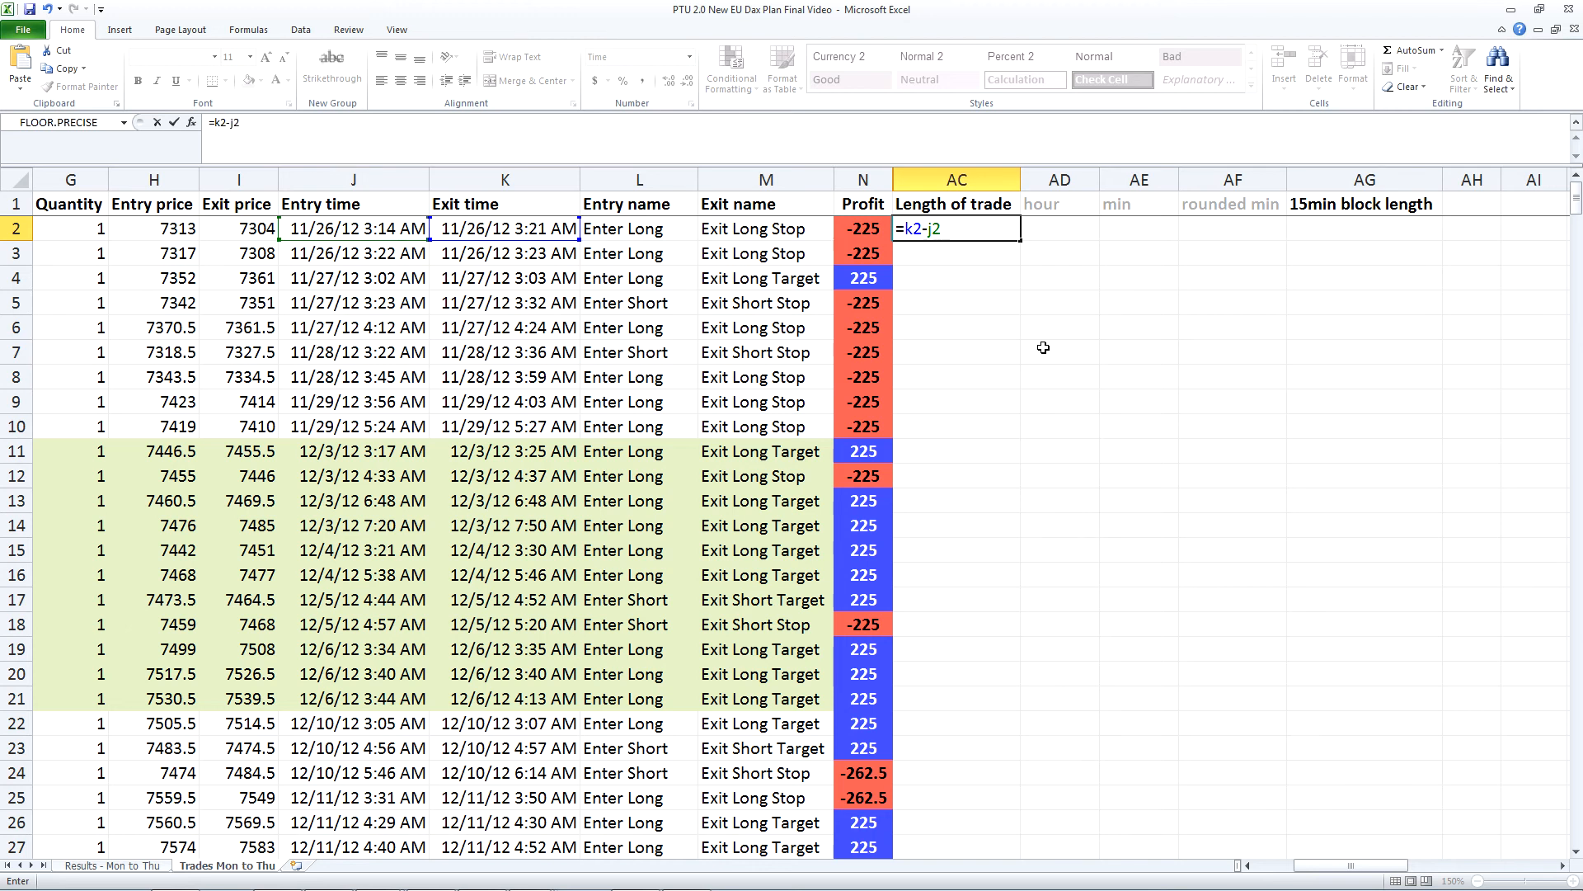
{"action": "key", "text": "Return"}
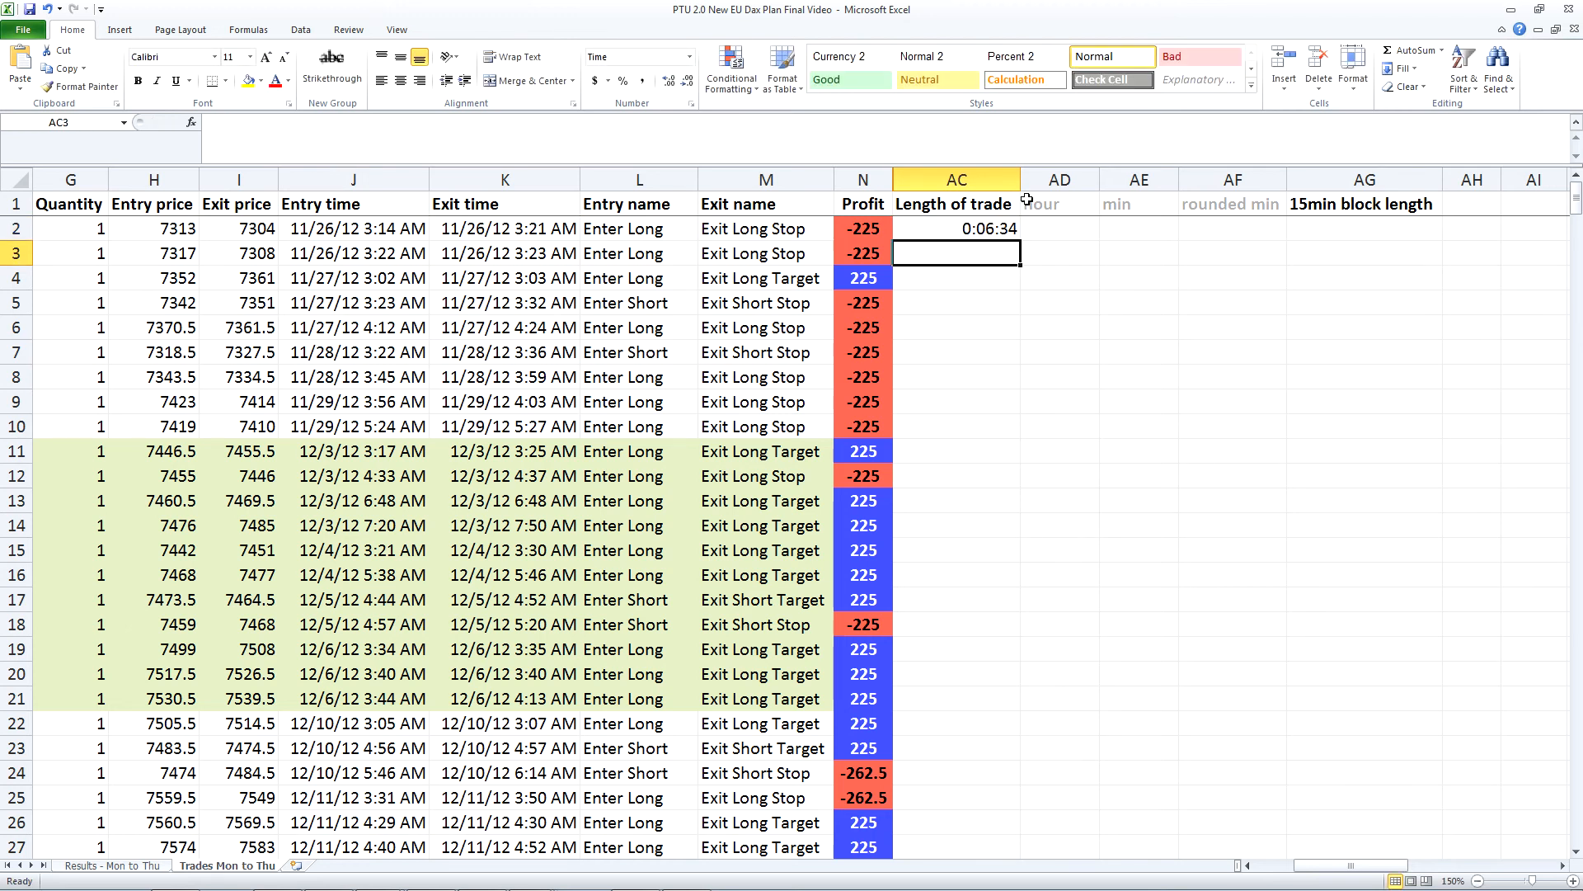
Format the whole Length of trade column AC as Time with the 13:30:55 type.
{"action": "left_click", "coordinate": [1004, 179]}
{"action": "right_click", "coordinate": [1004, 179]}
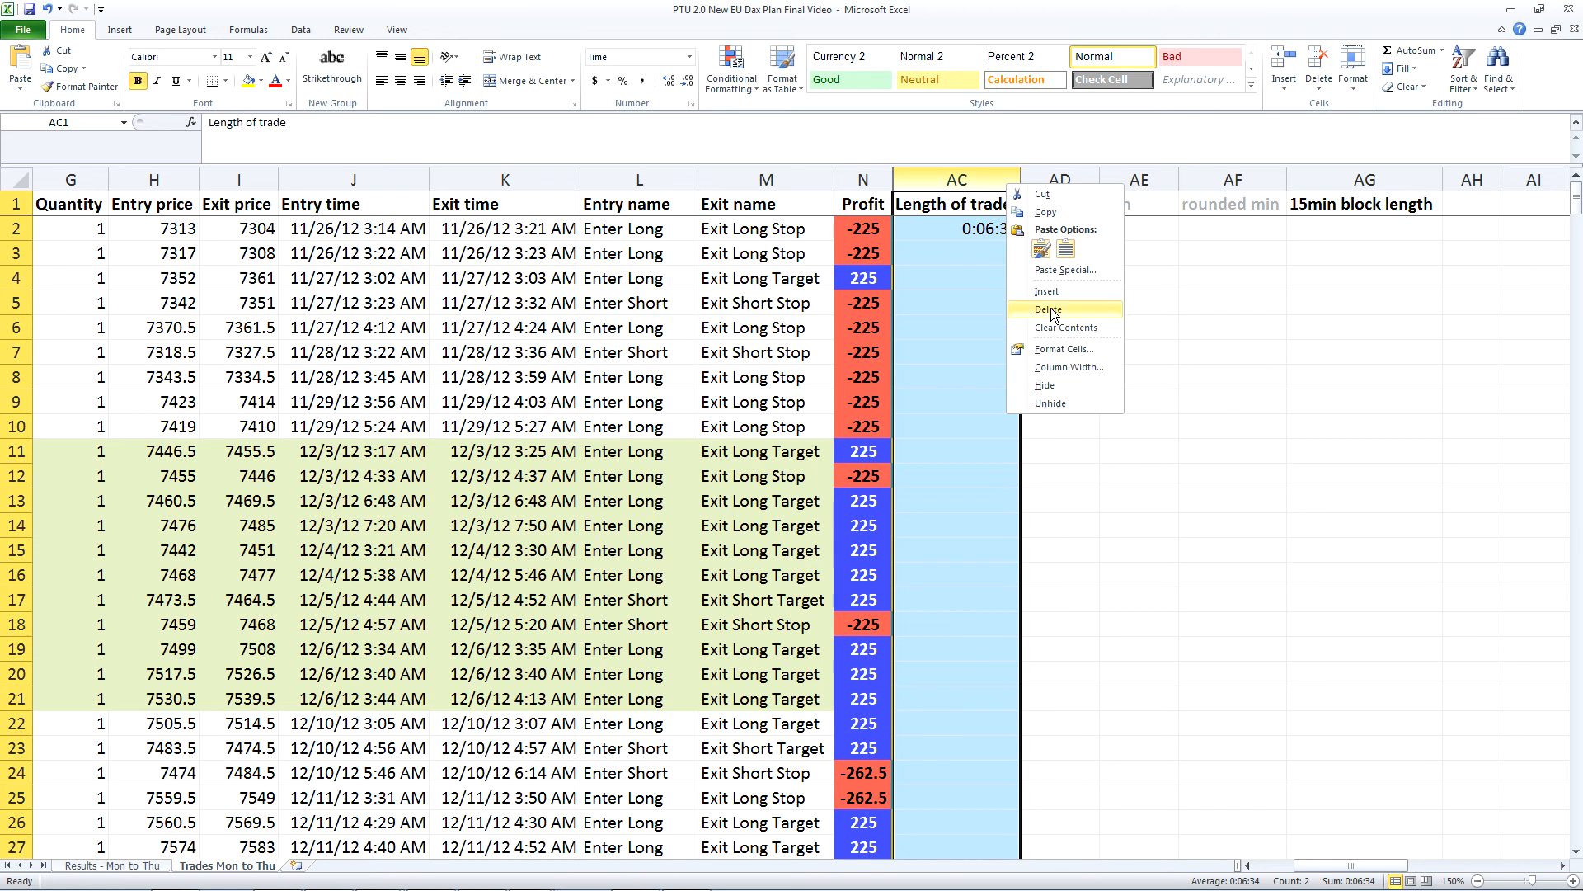
{"action": "left_click", "coordinate": [1063, 356]}
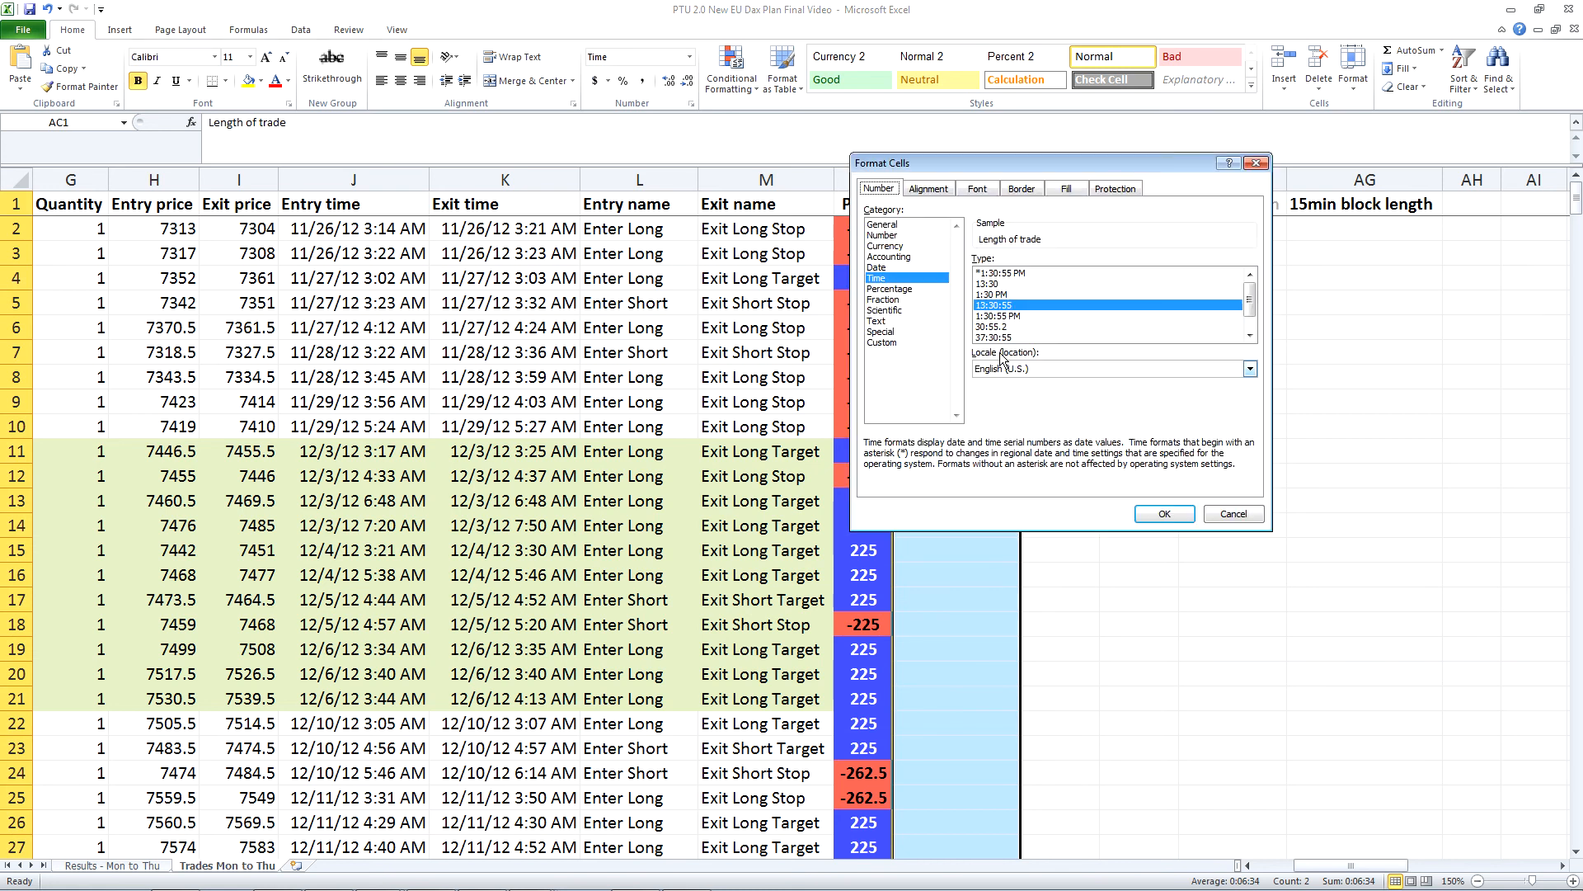
{"action": "left_click", "coordinate": [993, 307]}
{"action": "left_click", "coordinate": [1165, 513]}
{"action": "scroll", "coordinate": [1071, 411], "scroll_direction": "down", "scroll_amount": 1}
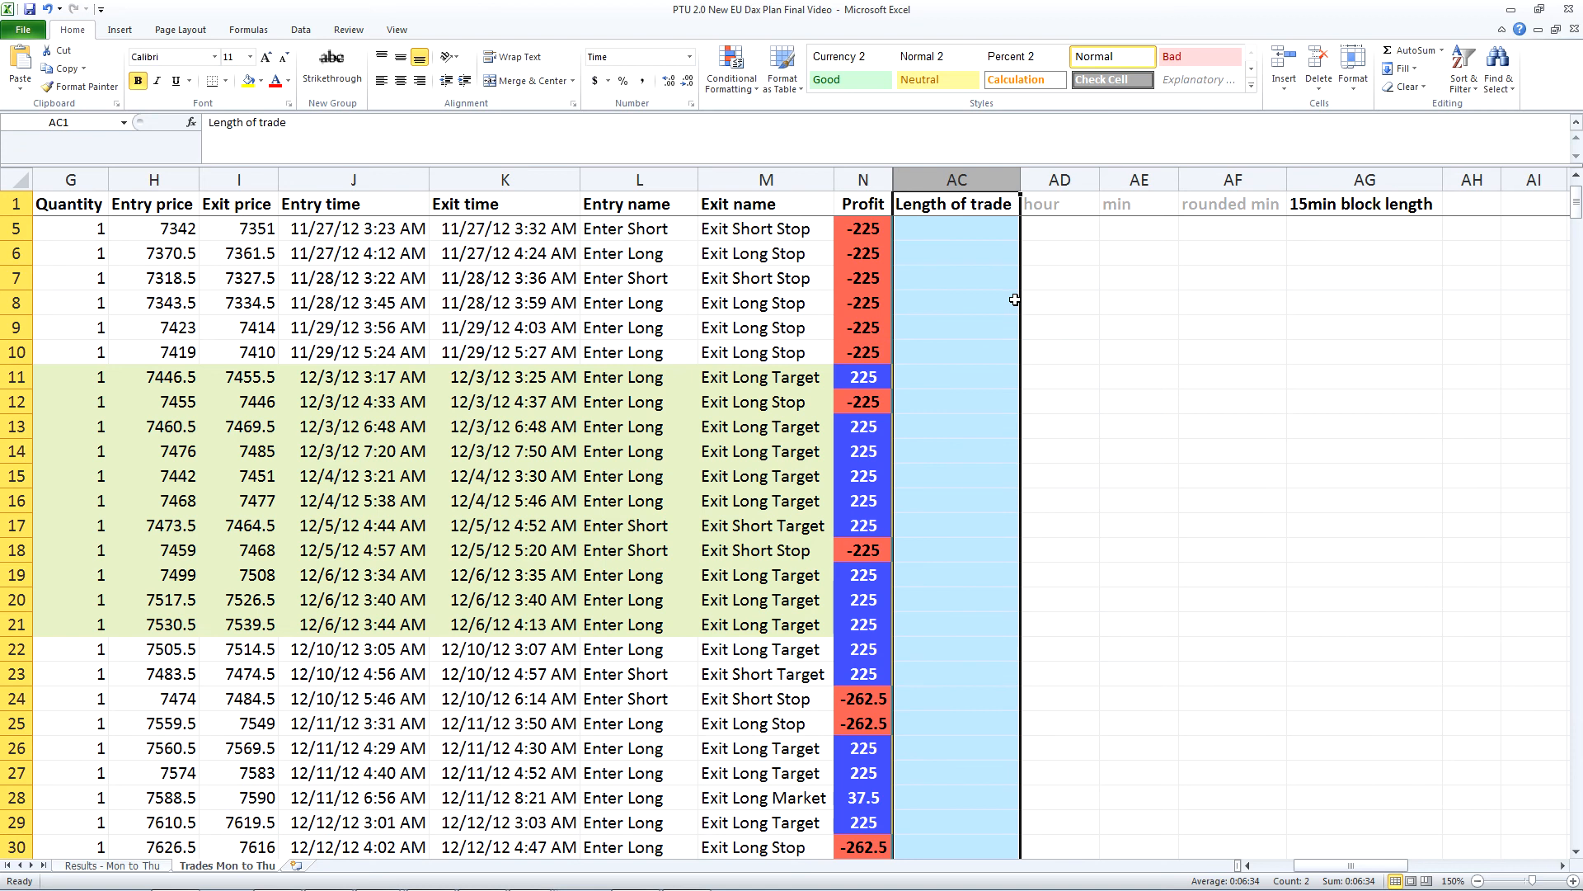
{"action": "scroll", "coordinate": [1007, 307], "scroll_direction": "up", "scroll_amount": 1}
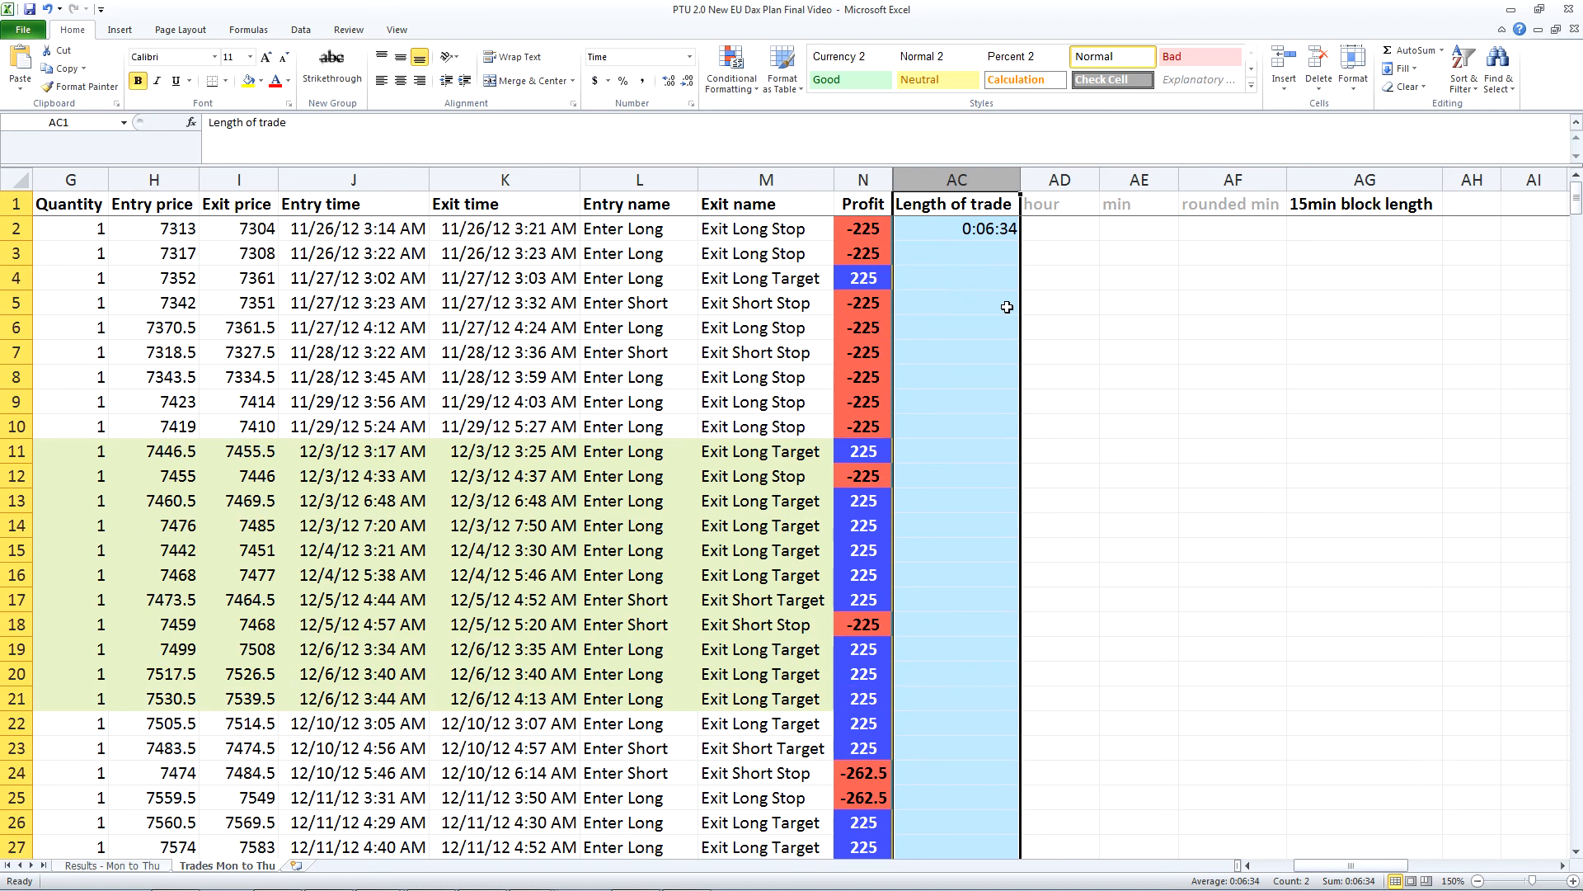
Extract the hour from the first trade's length with =hour(AC2) in AD2.
{"action": "left_click", "coordinate": [1064, 237]}
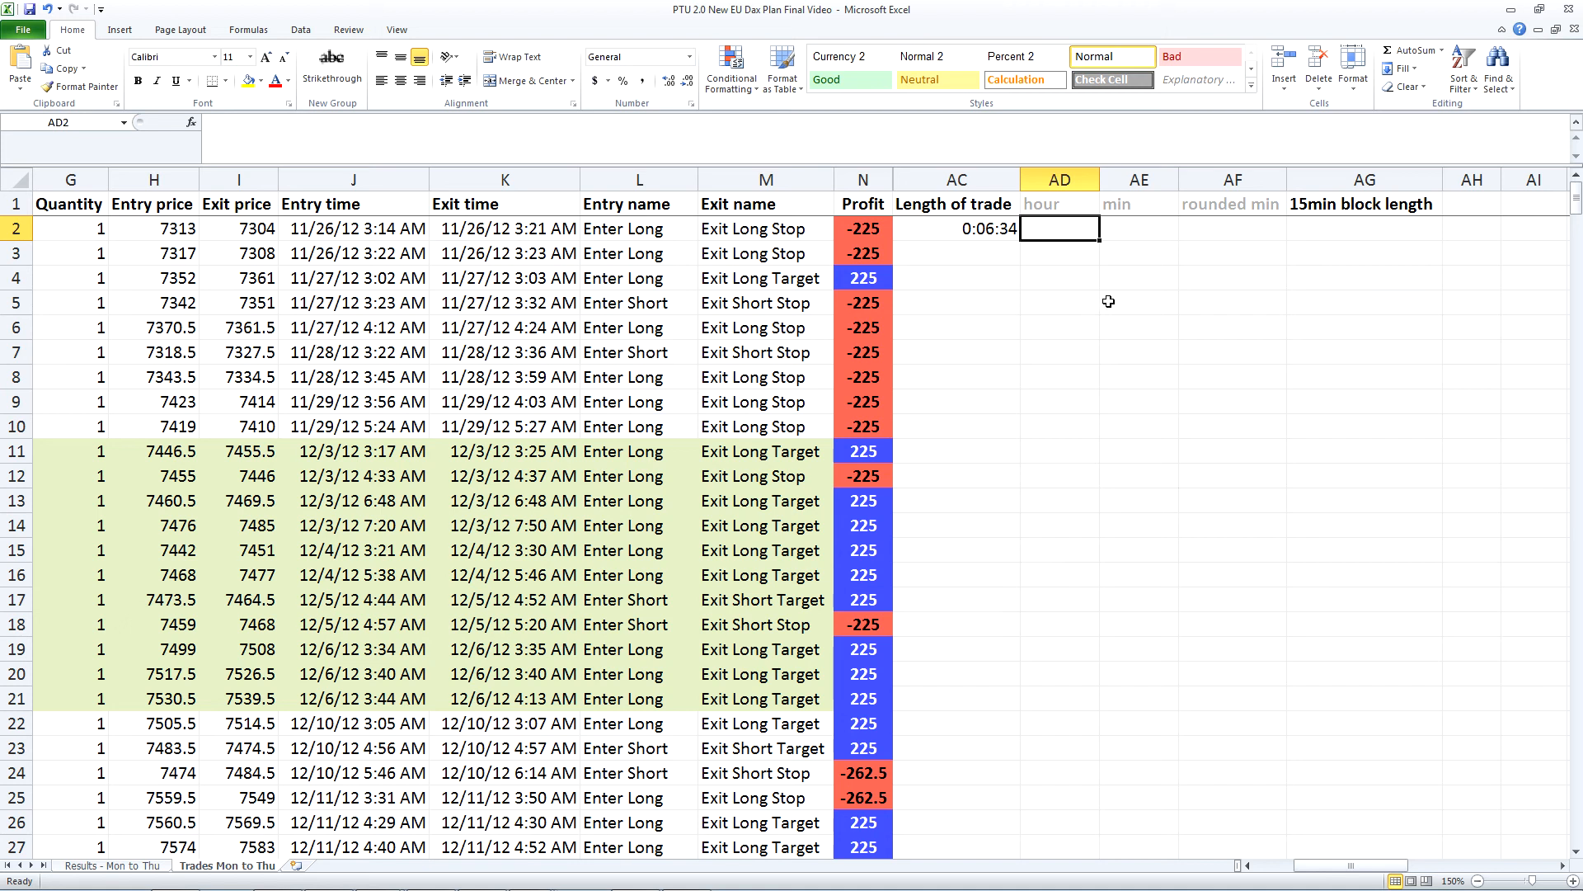
{"action": "type", "text": "=hour"}
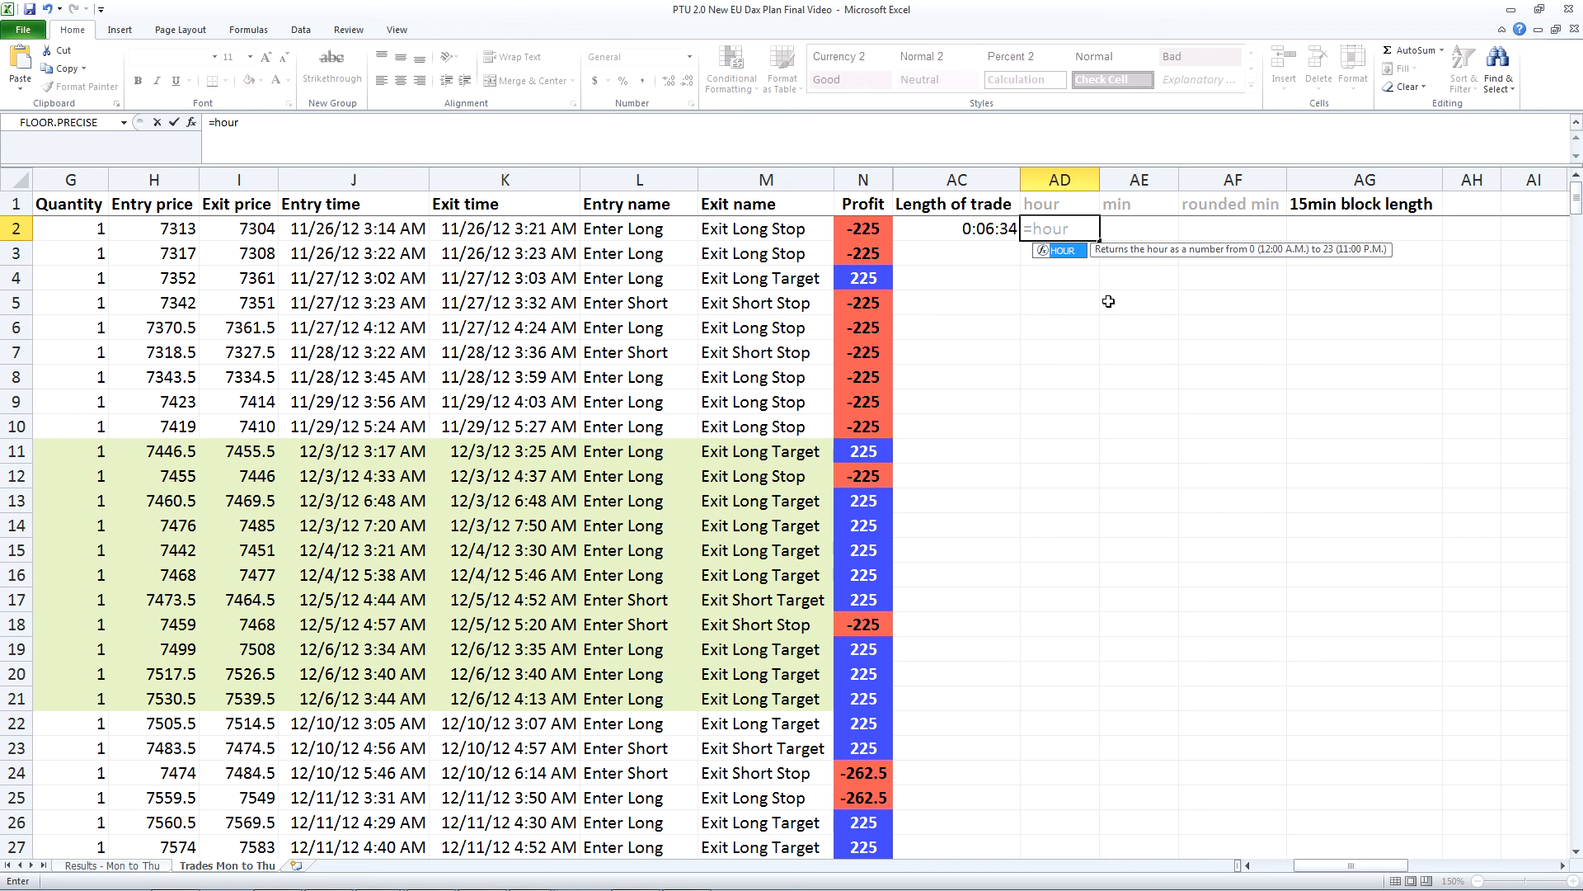
{"action": "type", "text": "("}
{"action": "key", "text": "Left"}
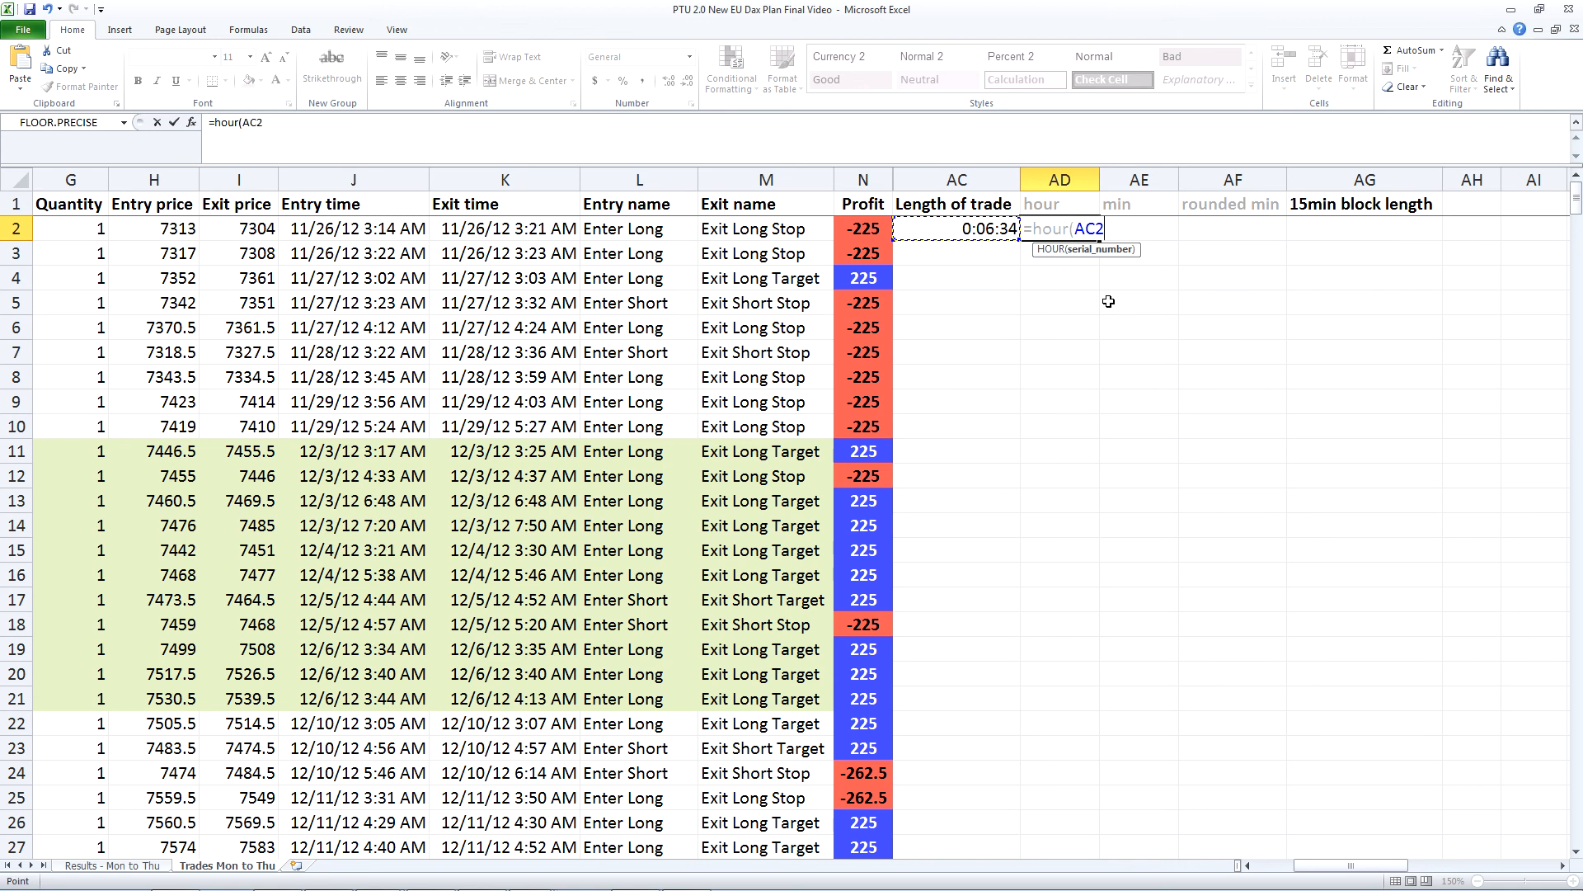
{"action": "type", "text": ")"}
{"action": "key", "text": "Return"}
Extract the minutes from the first trade's length with =MINUTE(AC2) in AE2.
{"action": "key", "text": "Up"}
{"action": "key", "text": "Right"}
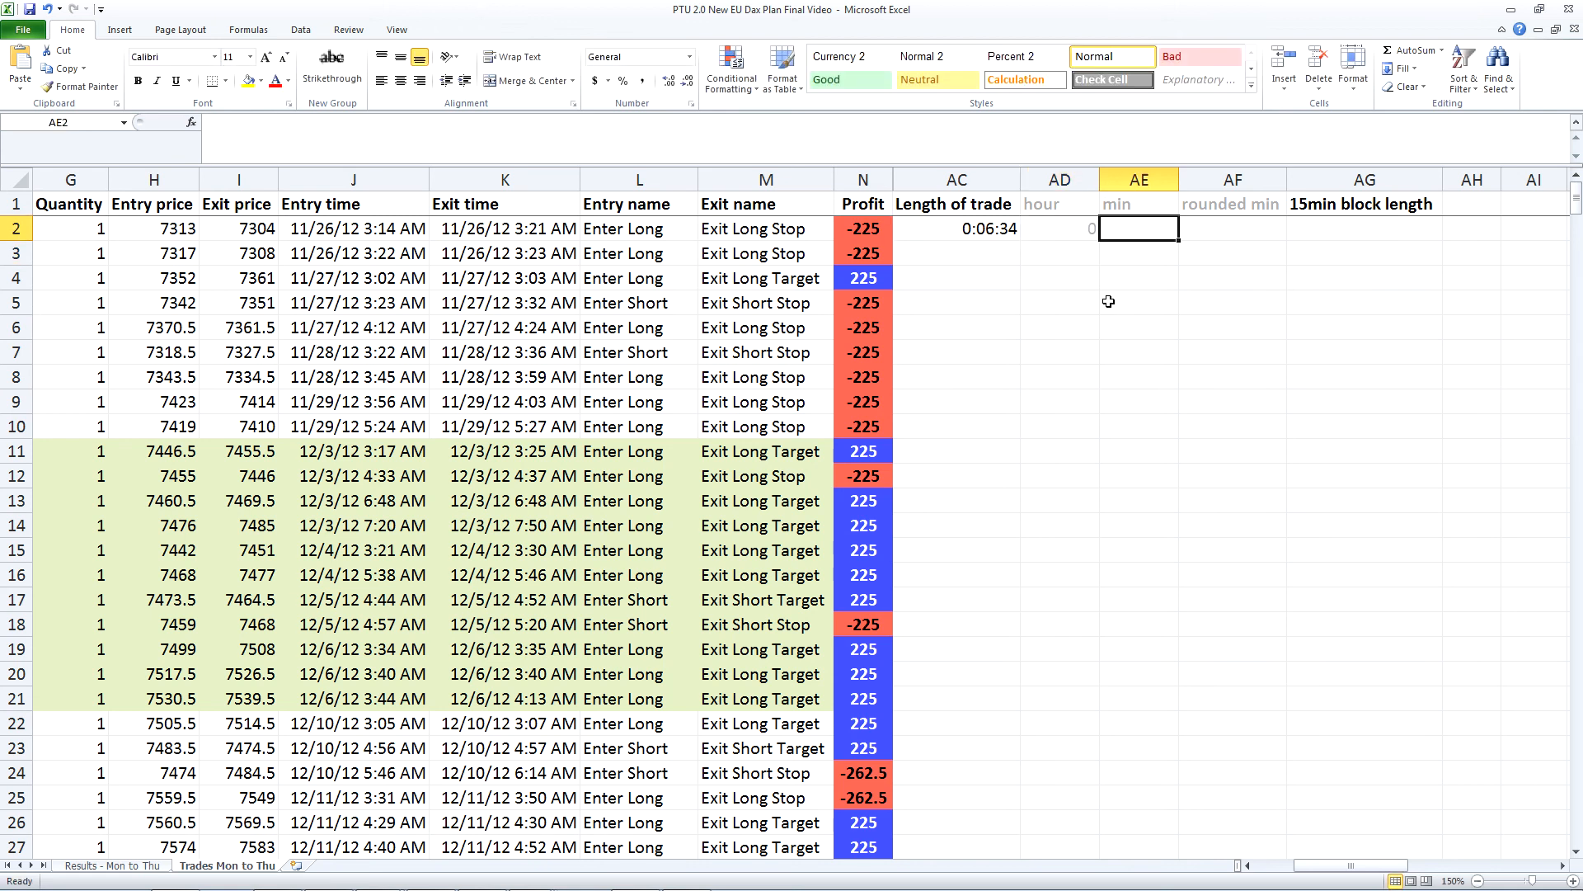
{"action": "type", "text": "="}
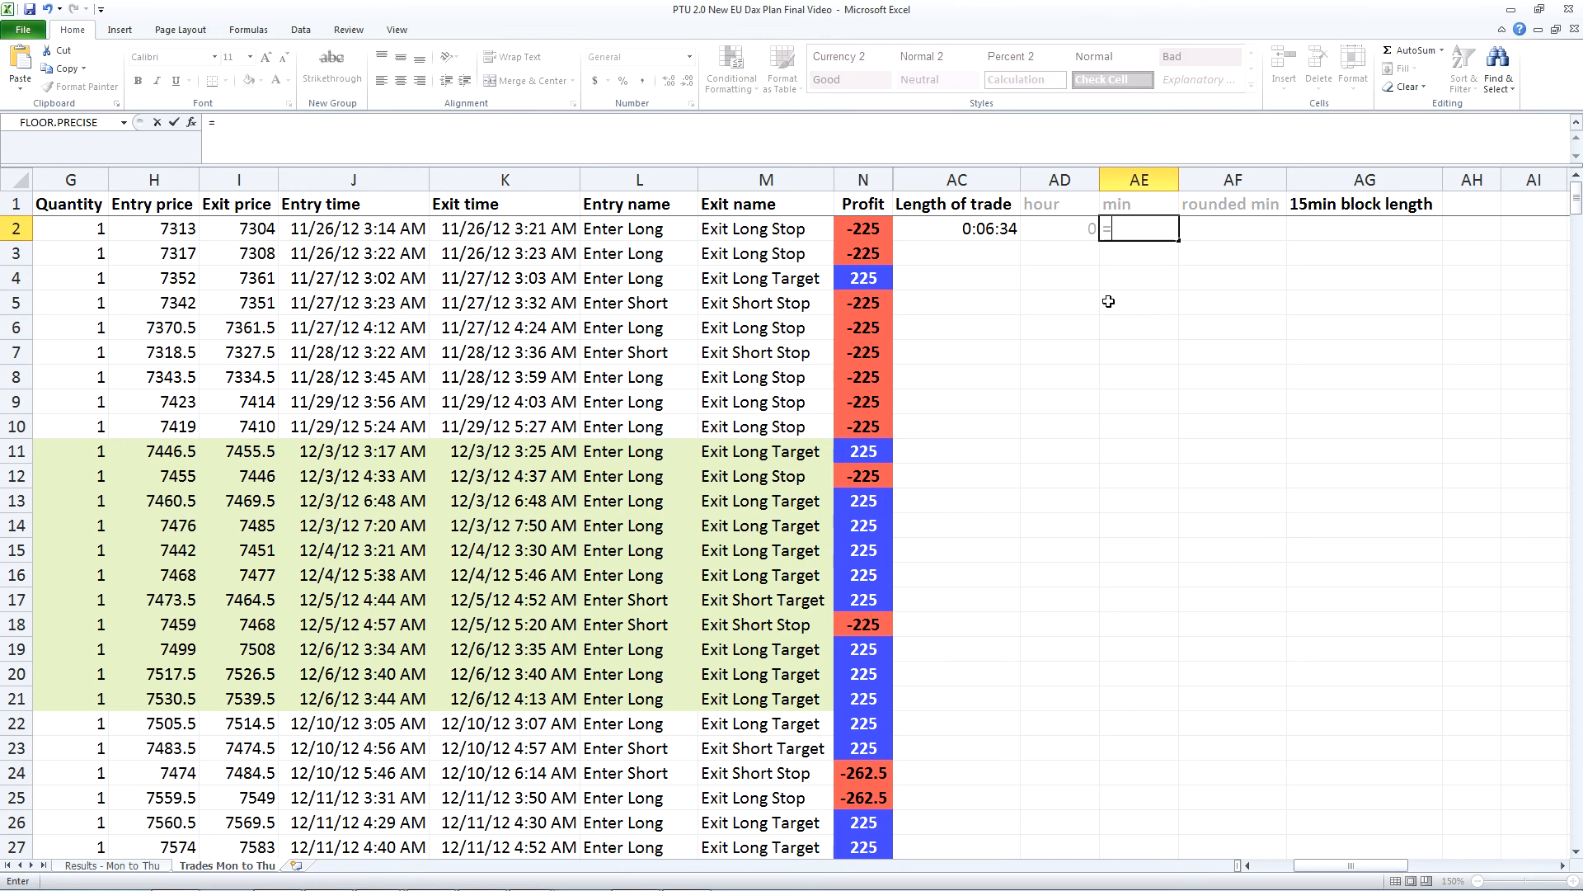
{"action": "type", "text": "min"}
{"action": "key", "text": "Tab"}
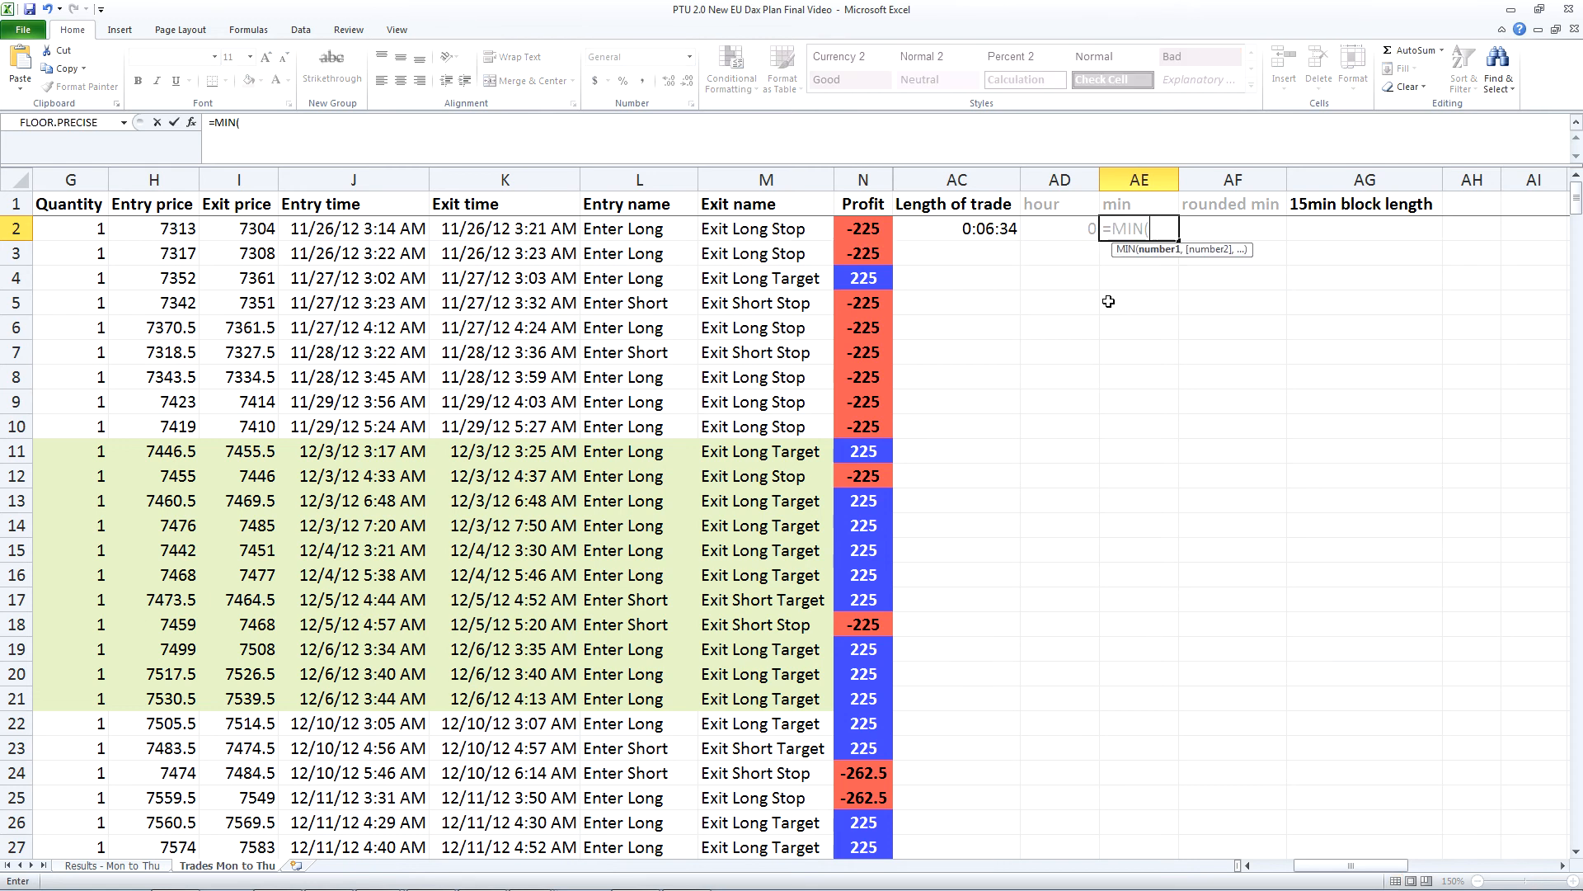
{"action": "key", "text": "BackSpace"}
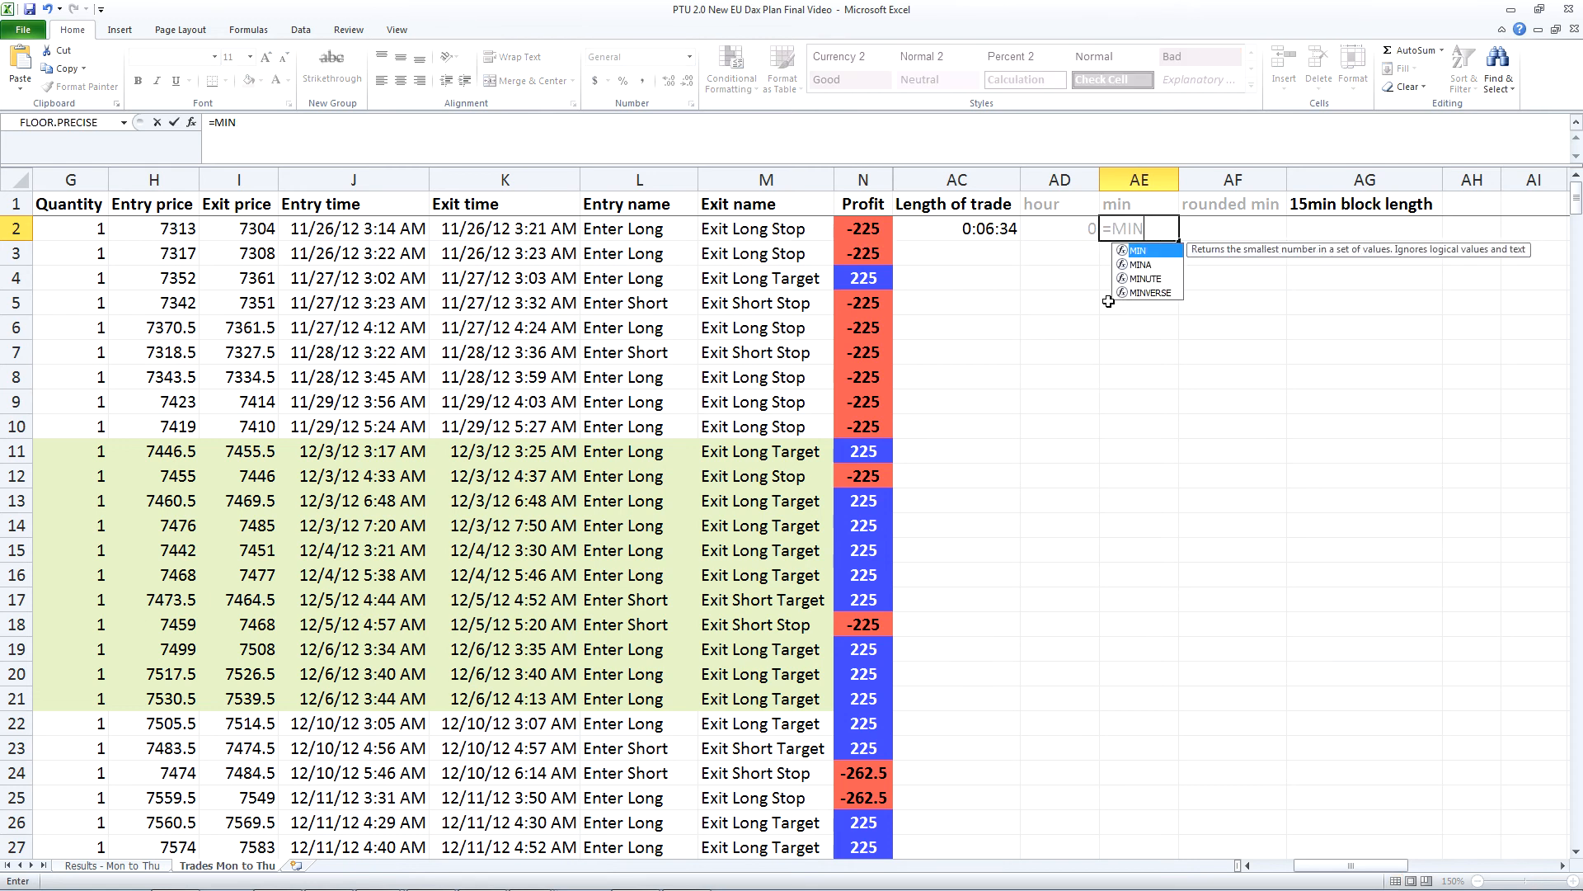
{"action": "key", "text": "Down"}
{"action": "key", "text": "Down"}
{"action": "key", "text": "Tab"}
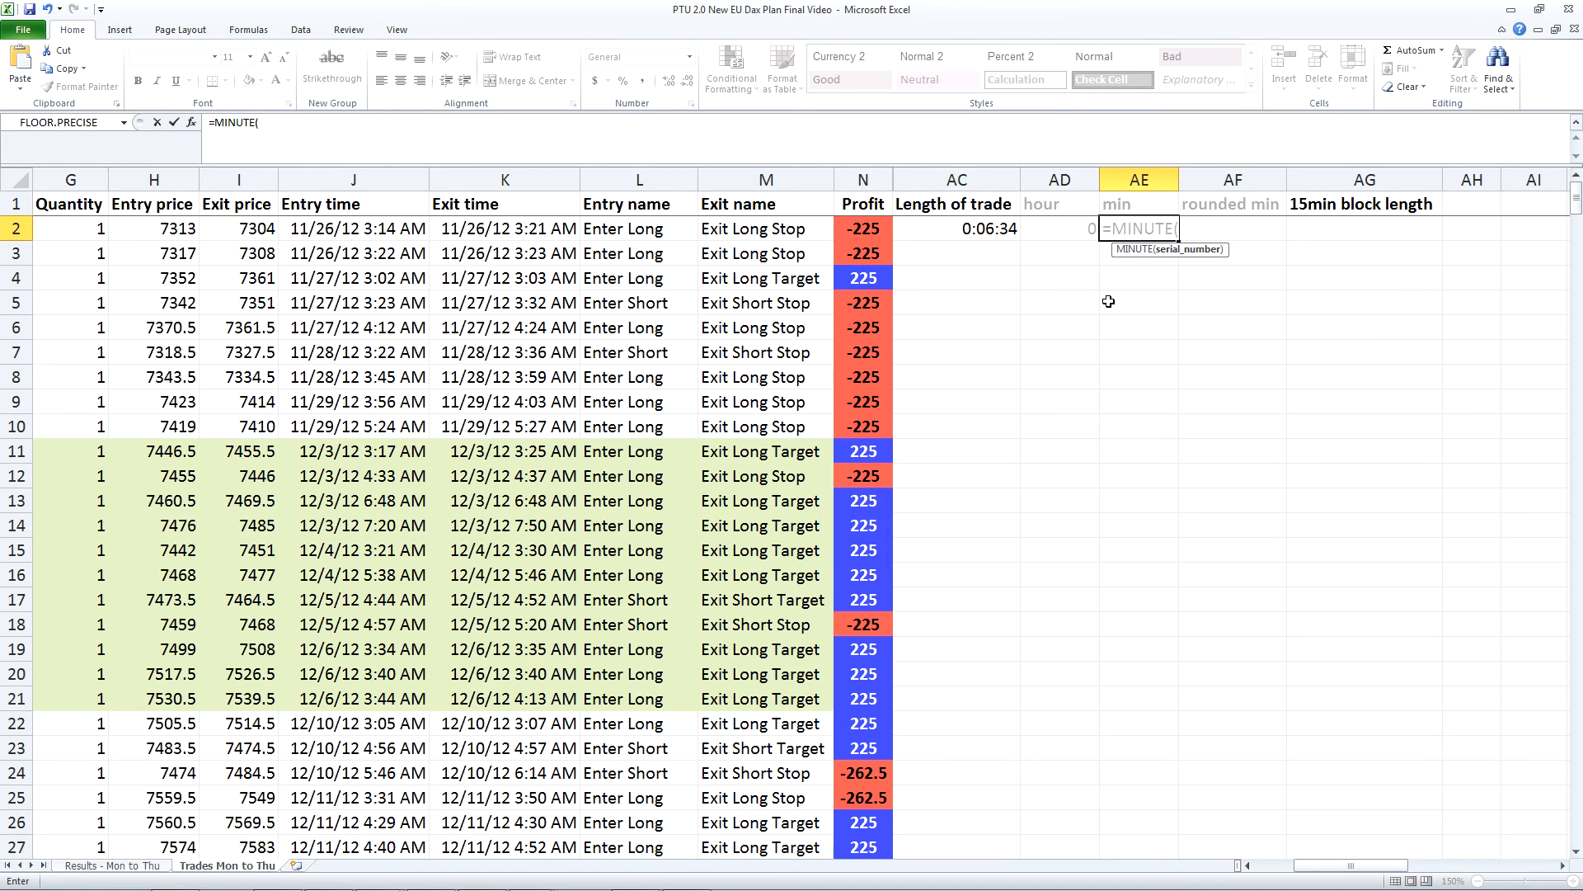
{"action": "key", "text": "Left"}
{"action": "key", "text": "Left"}
{"action": "type", "text": ")"}
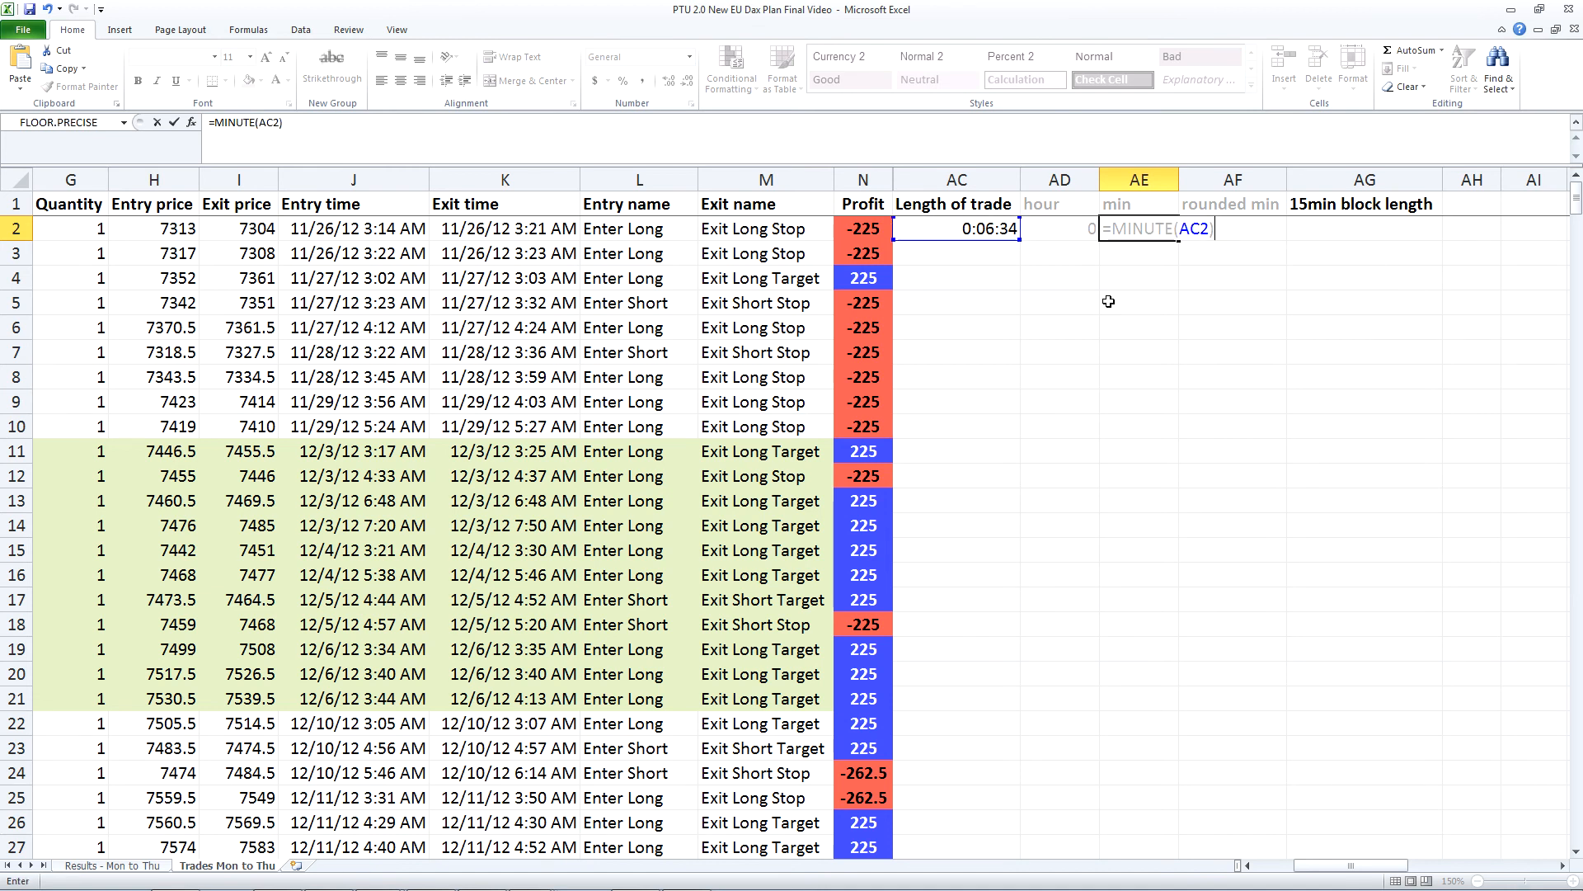
{"action": "key", "text": "Return"}
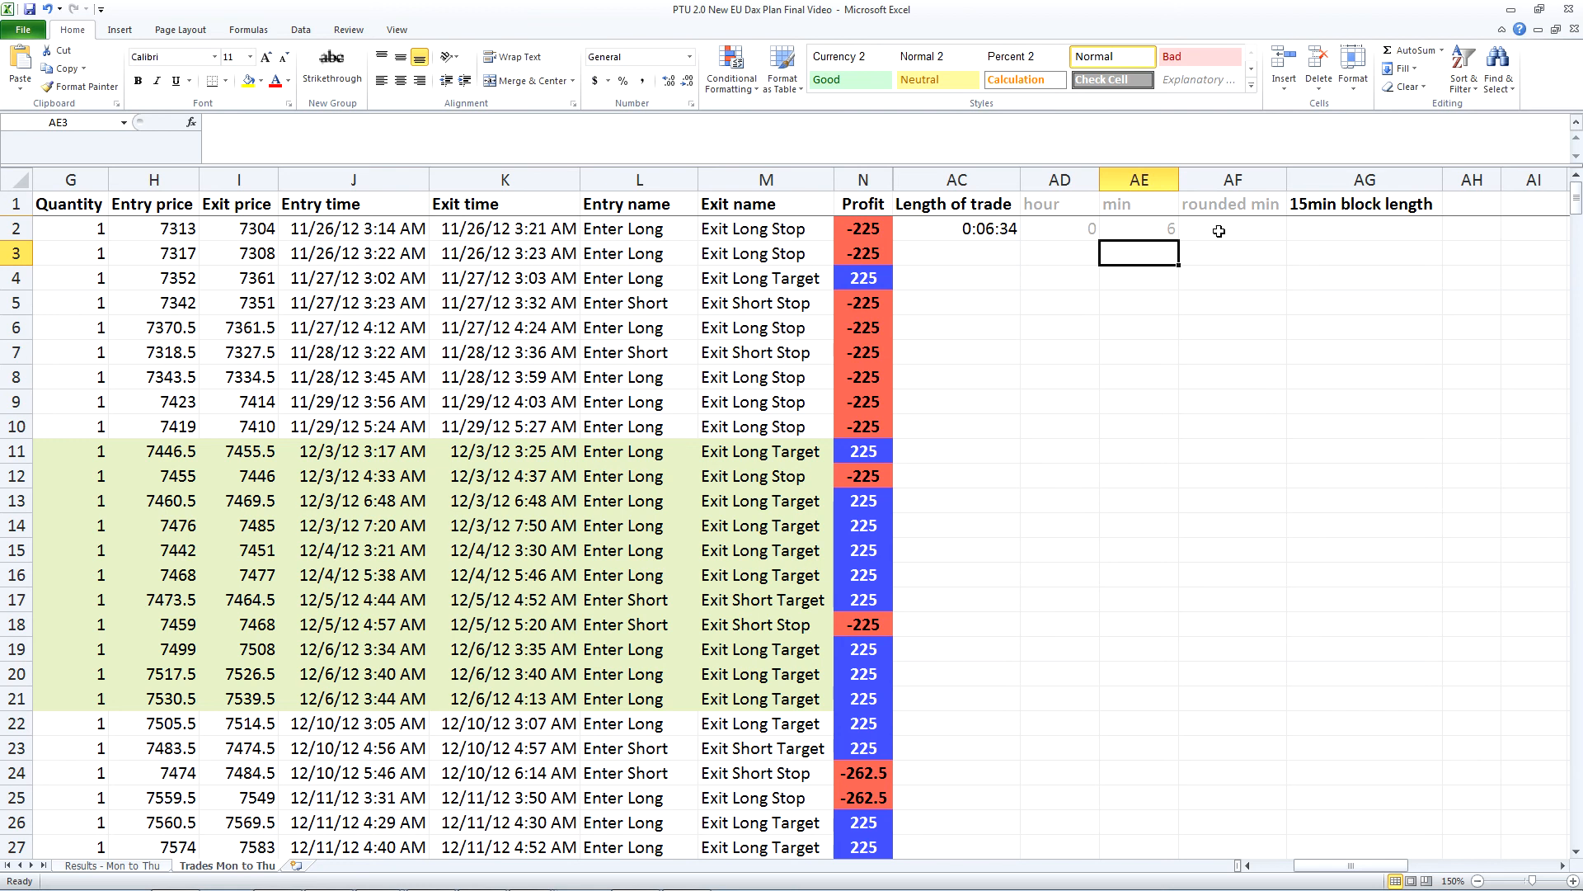
Round the first trade's minutes up to a multiple of 15 with =CEILING.PRECISE(AE2,15) in AF2.
{"action": "left_click", "coordinate": [1219, 232]}
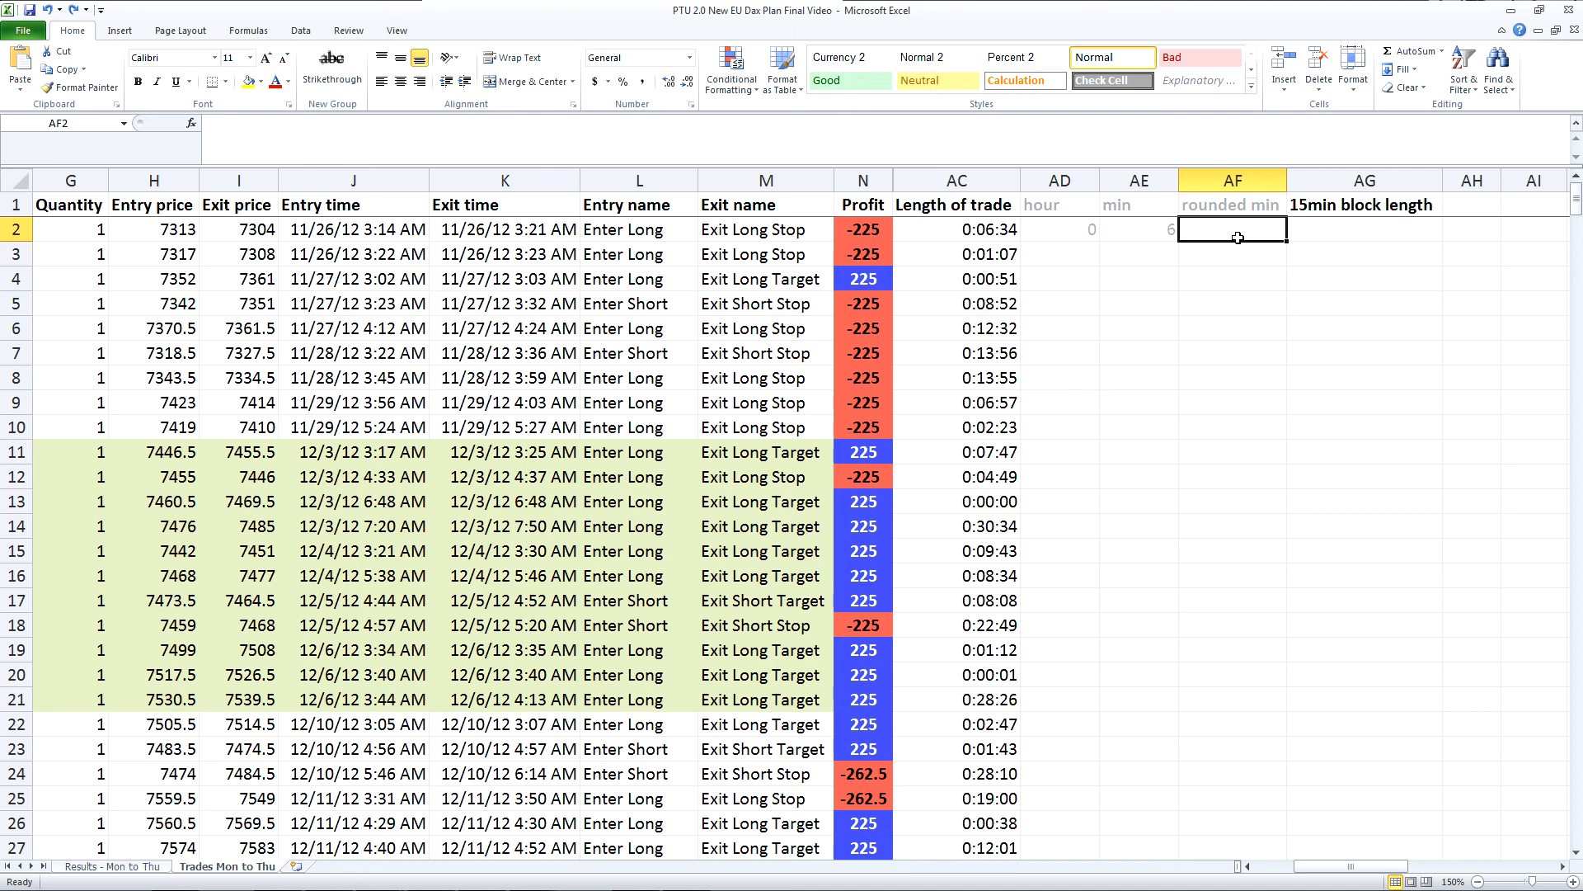
{"action": "type", "text": "="}
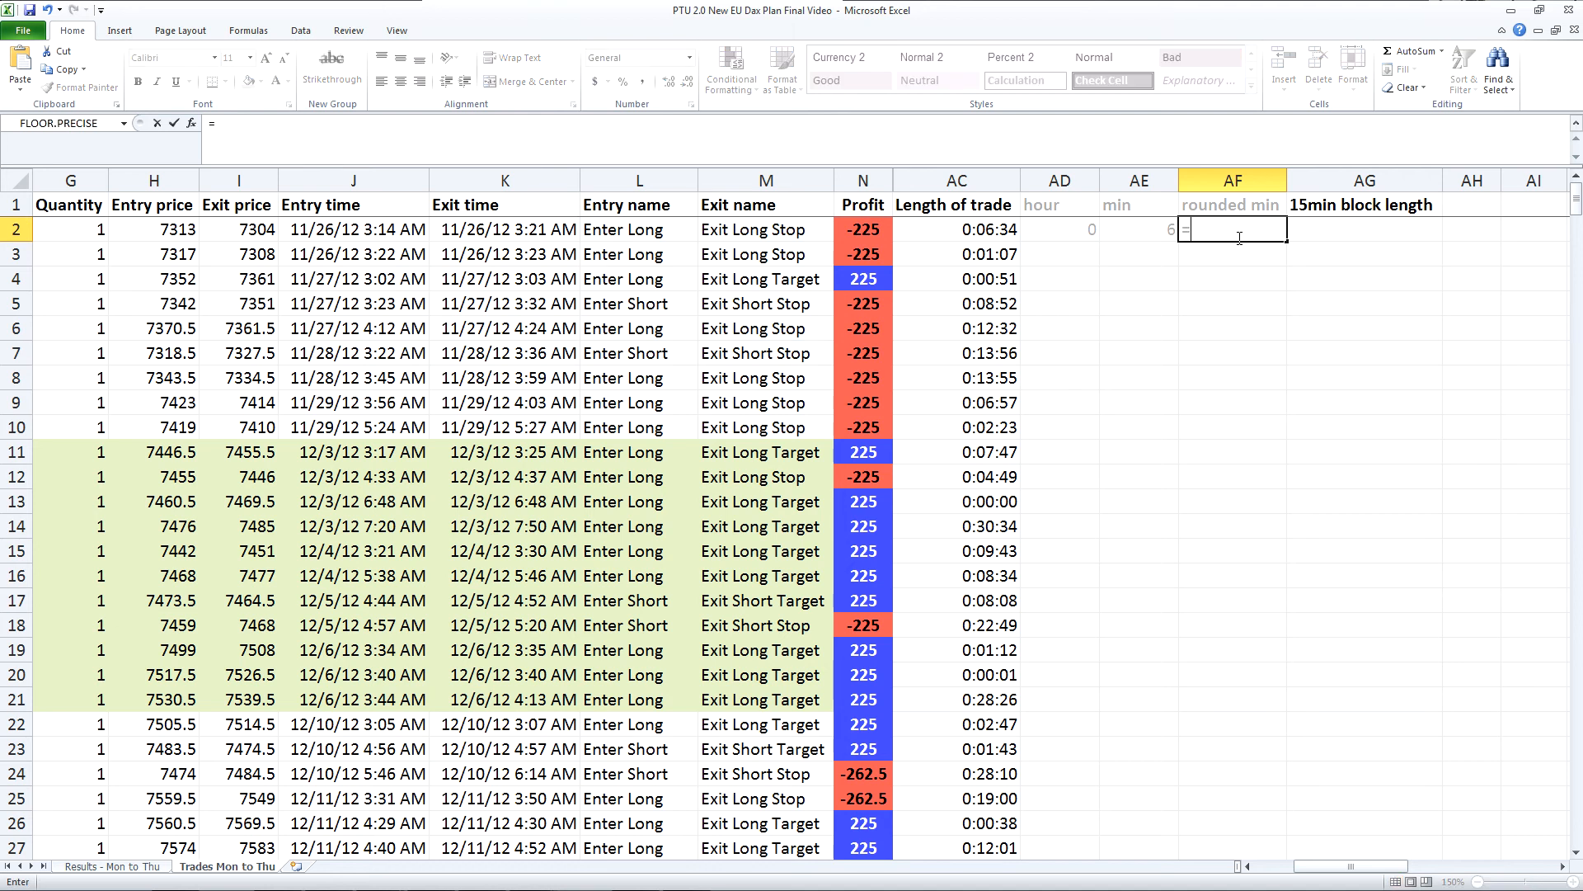
{"action": "type", "text": "ce"}
{"action": "key", "text": "Down"}
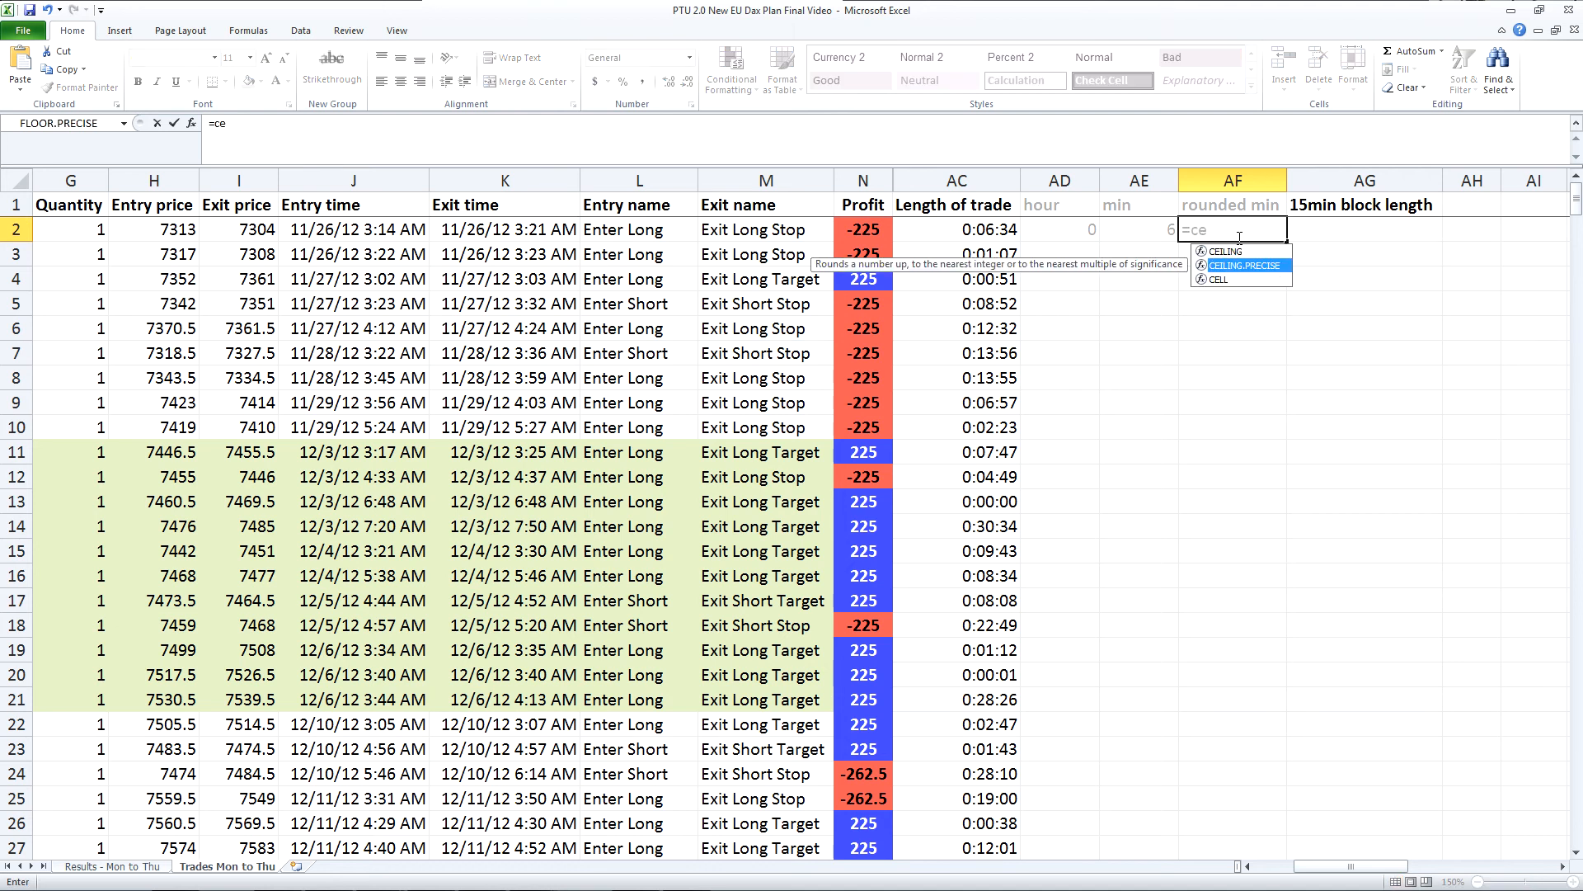
{"action": "key", "text": "Tab"}
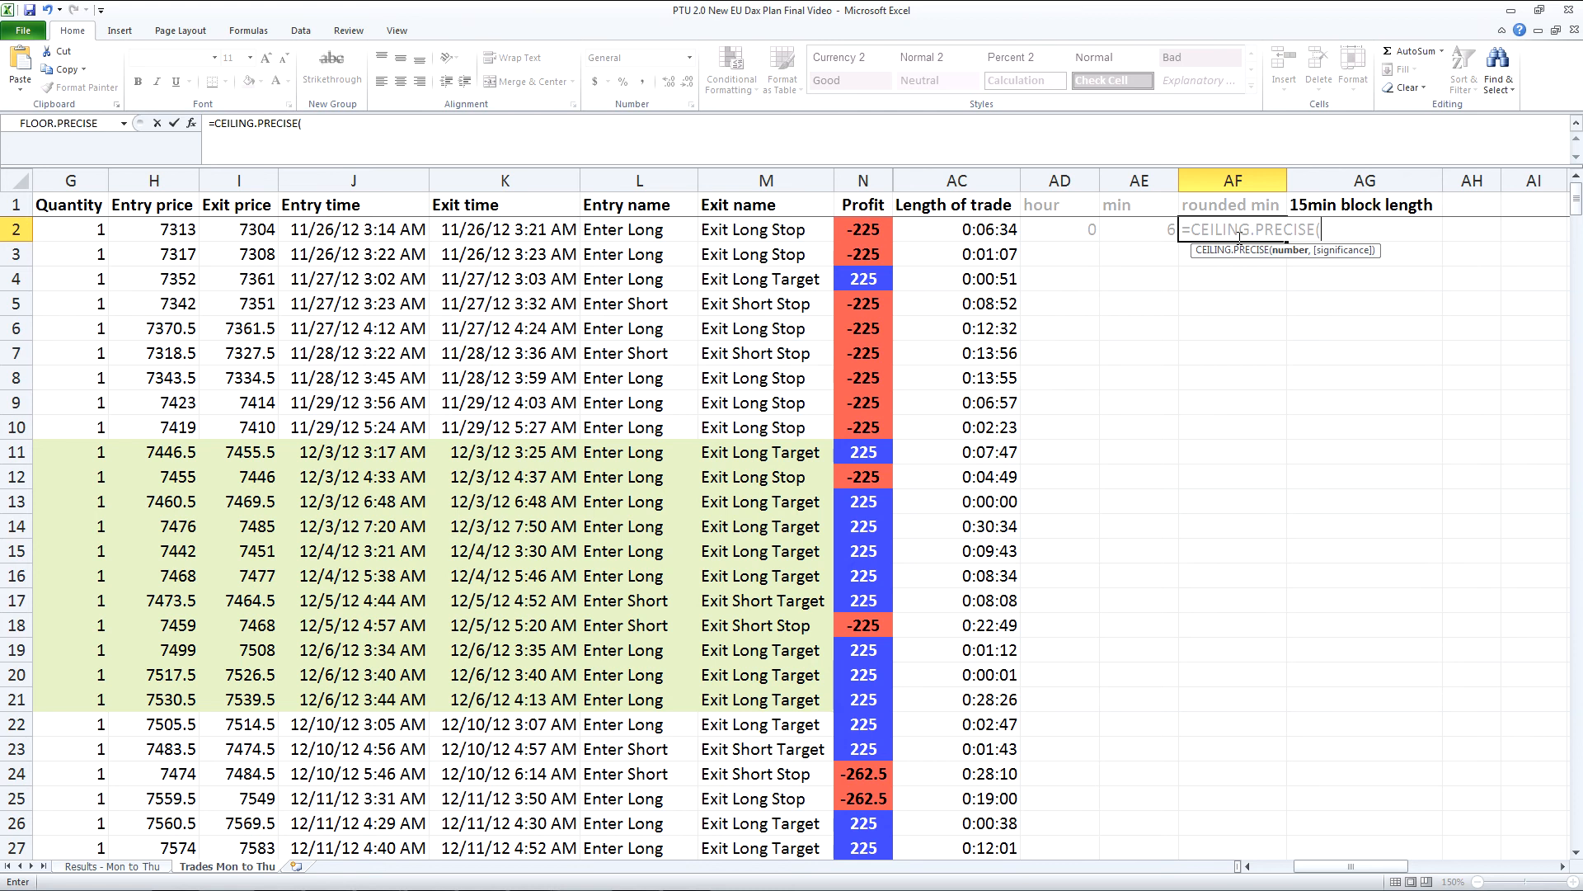
{"action": "key", "text": "Left"}
{"action": "type", "text": ","}
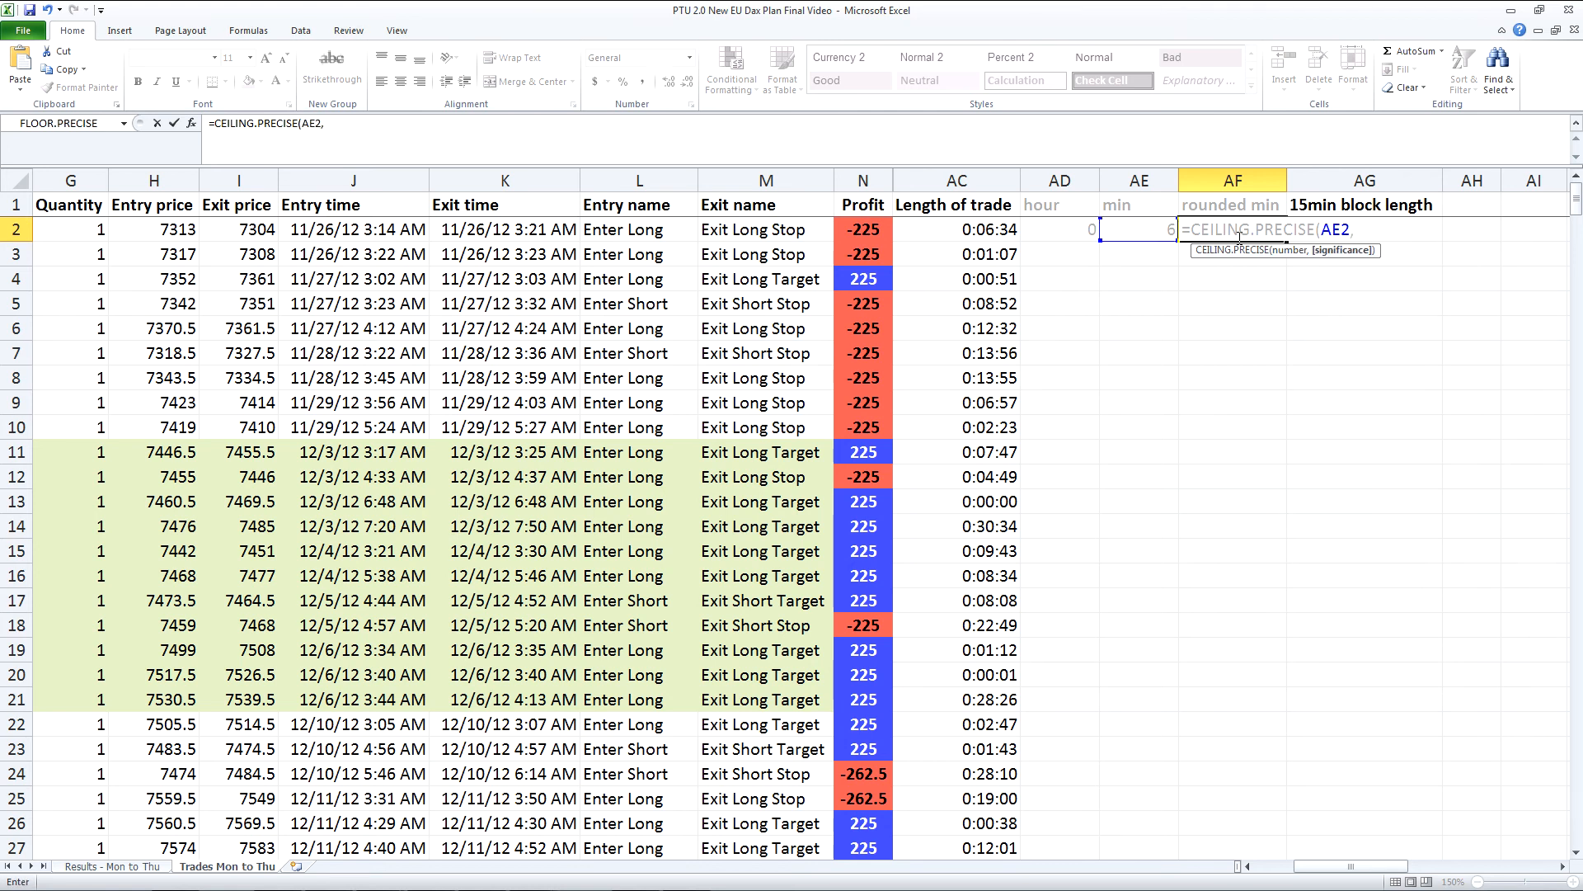
{"action": "type", "text": "15)"}
{"action": "key", "text": "Return"}
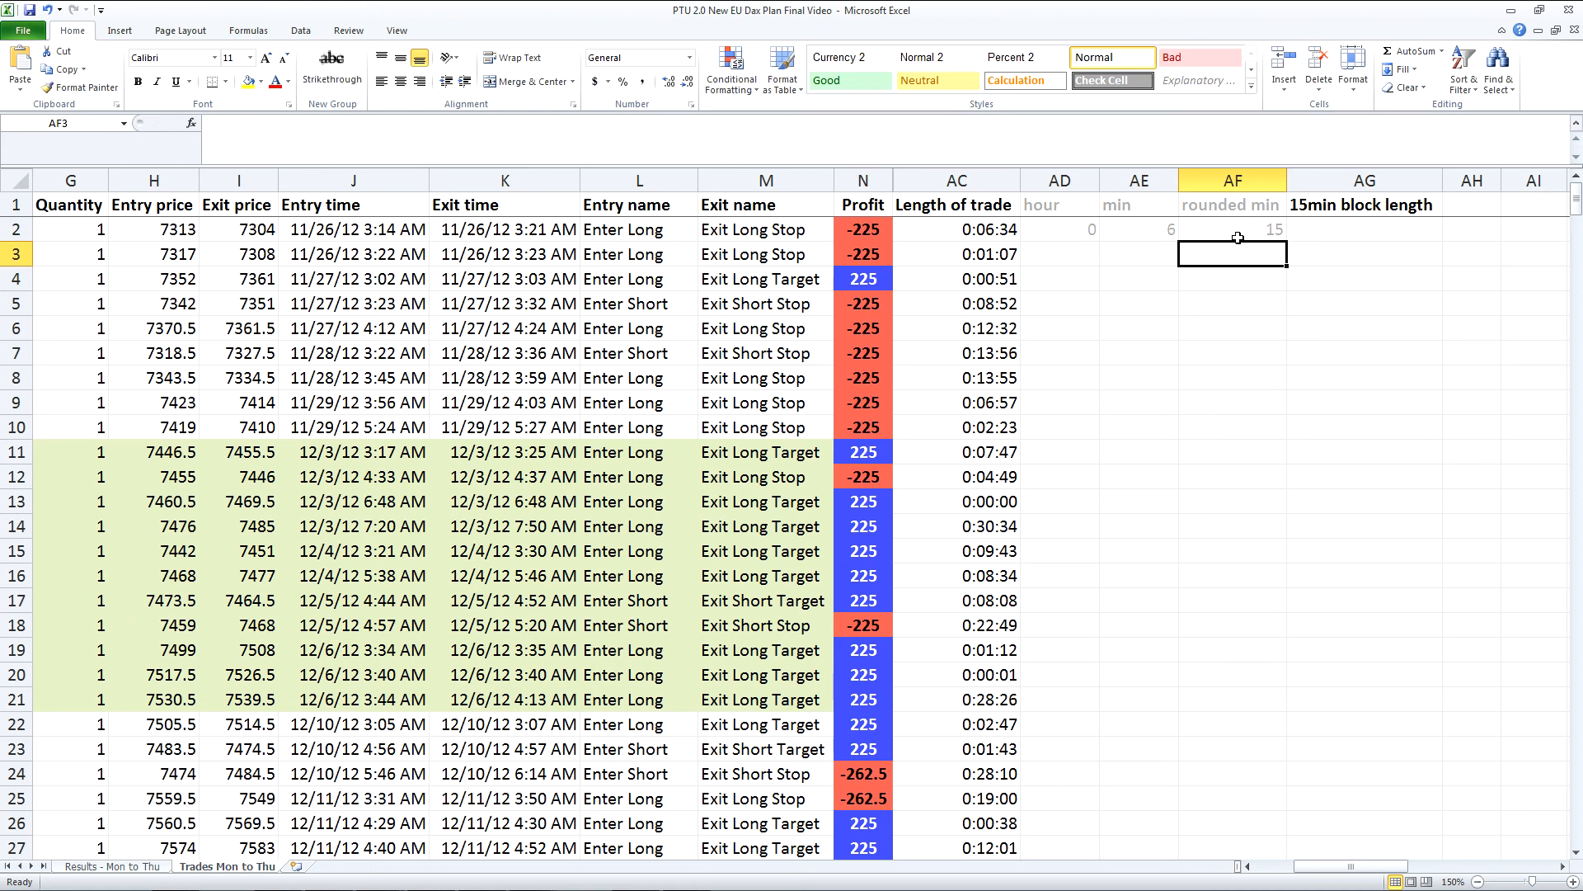
Calculate the first trade's 15min block length in AG2 with =(AD2*60)+AF2.
{"action": "left_click", "coordinate": [1319, 232]}
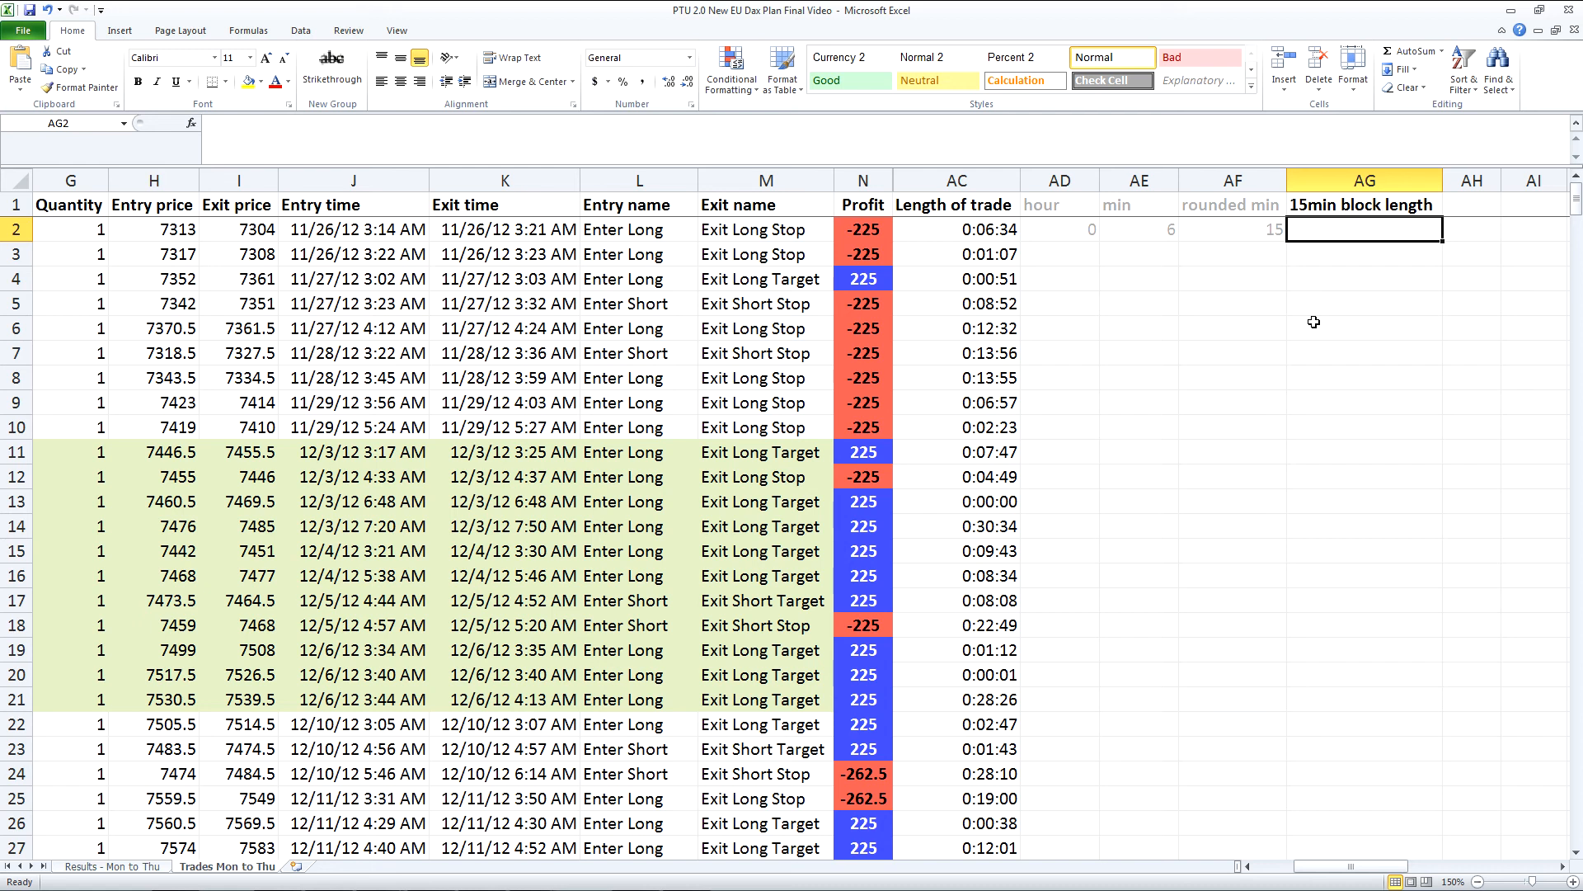
{"action": "type", "text": "="}
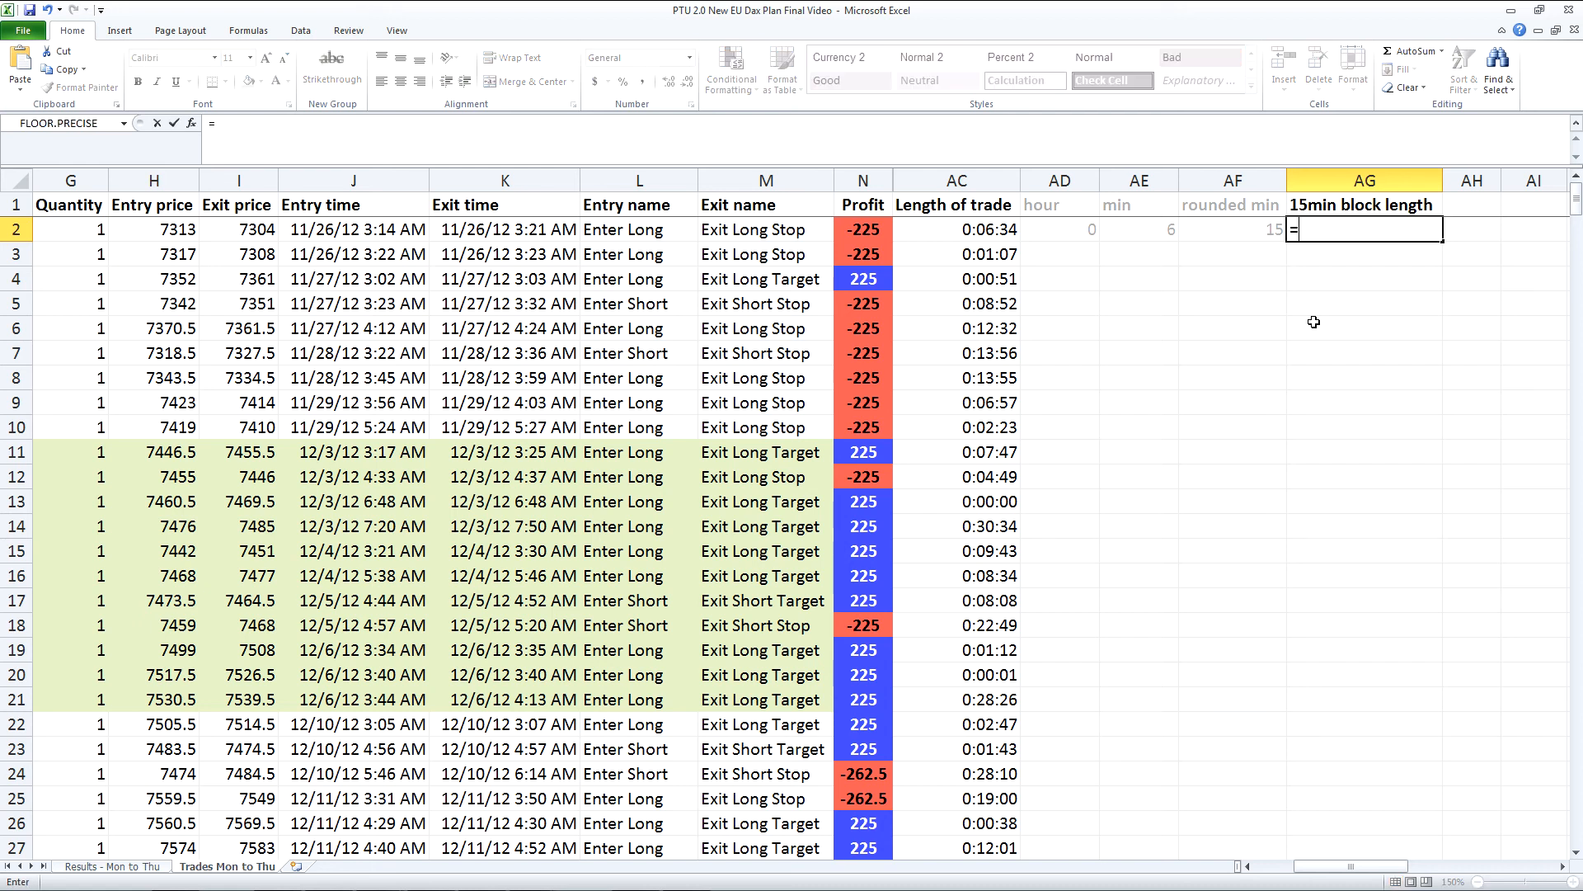
{"action": "type", "text": "("}
{"action": "key", "text": "Left"}
{"action": "key", "text": "Left"}
{"action": "key", "text": "Left"}
{"action": "type", "text": "*60"}
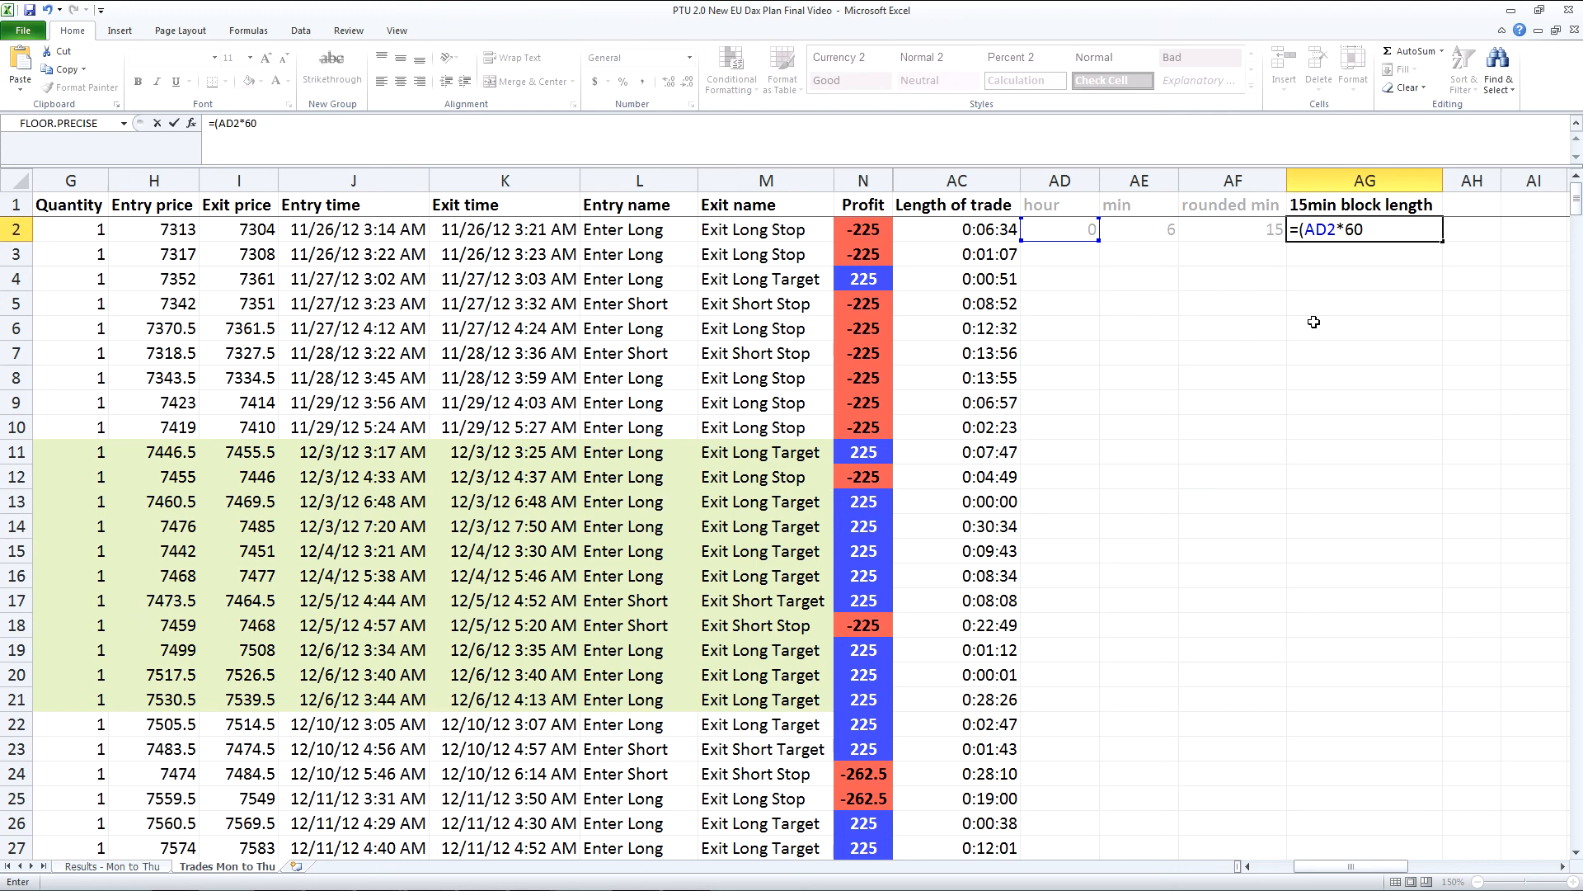
{"action": "key", "text": "Left"}
{"action": "key", "text": "Right"}
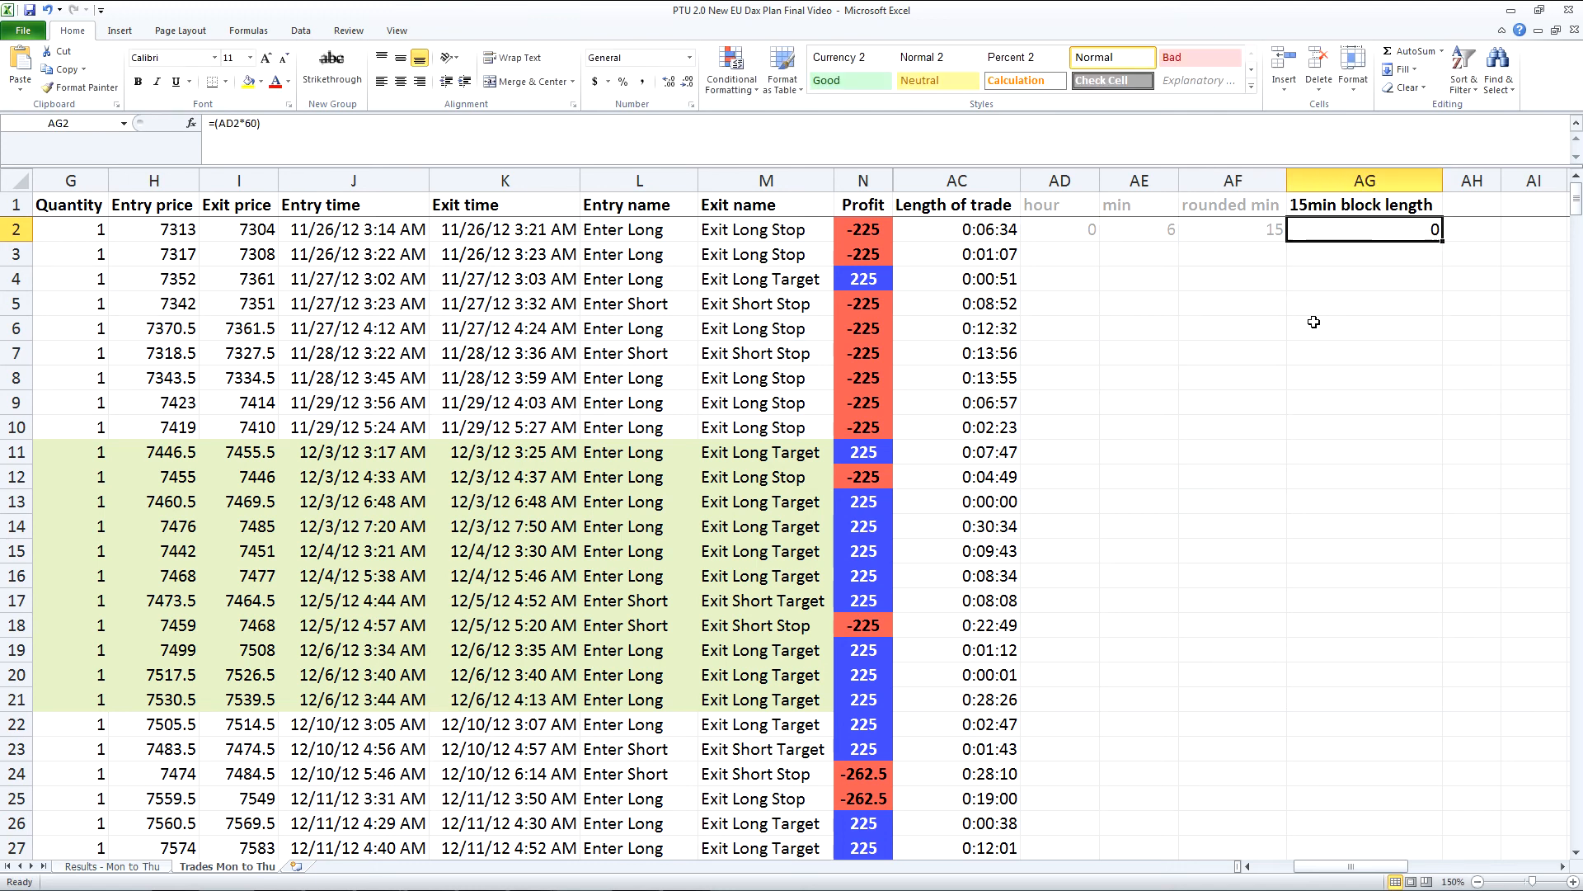
{"action": "key", "text": "F2"}
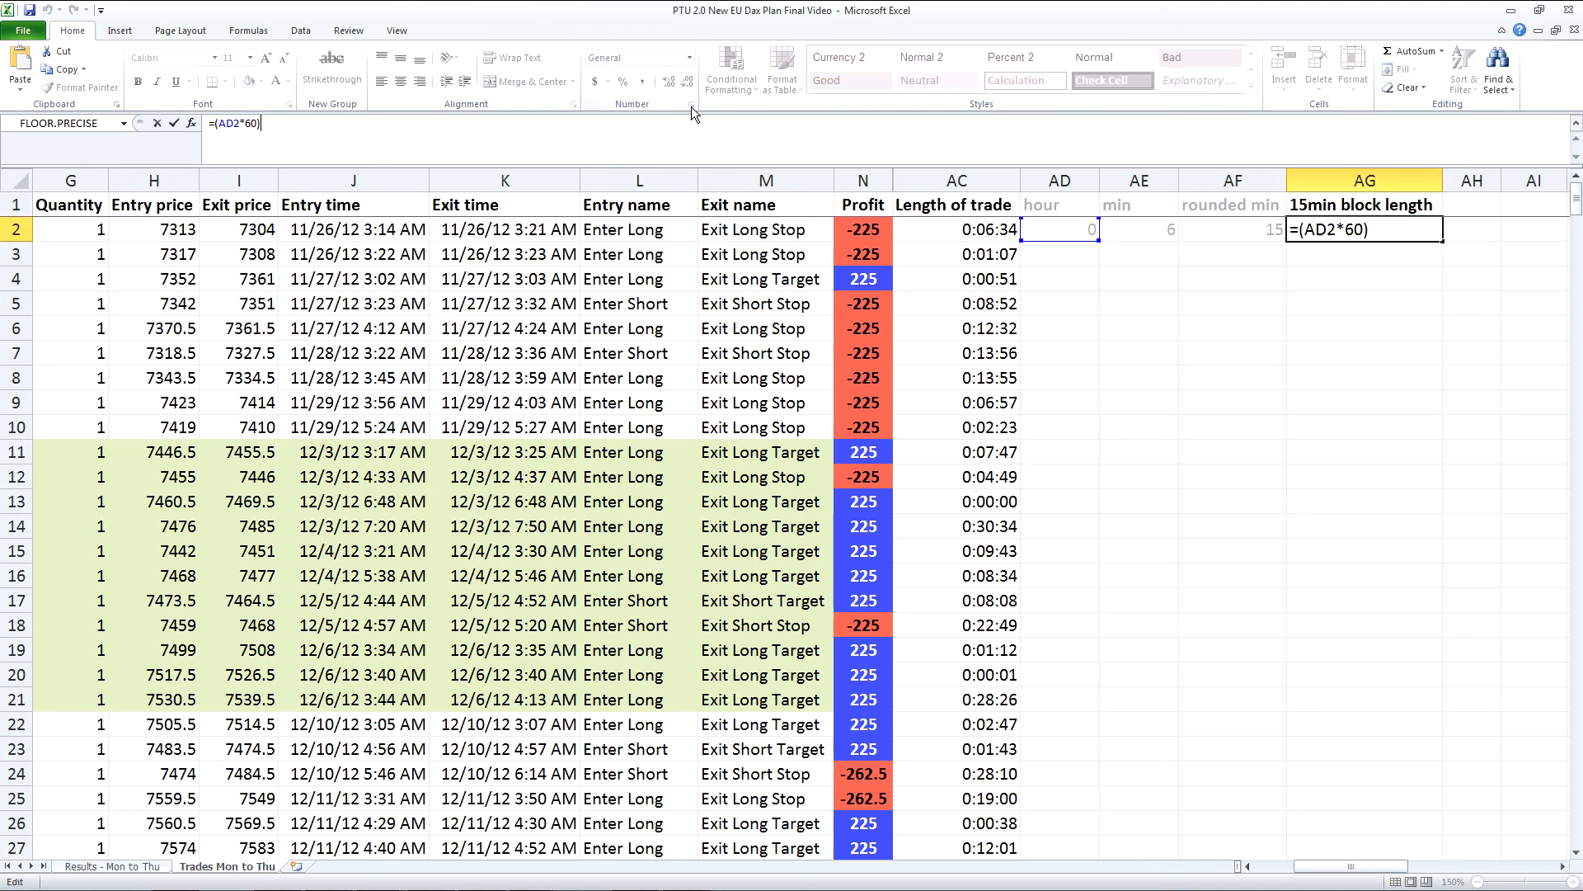
{"action": "type", "text": "+"}
{"action": "left_click", "coordinate": [1230, 230]}
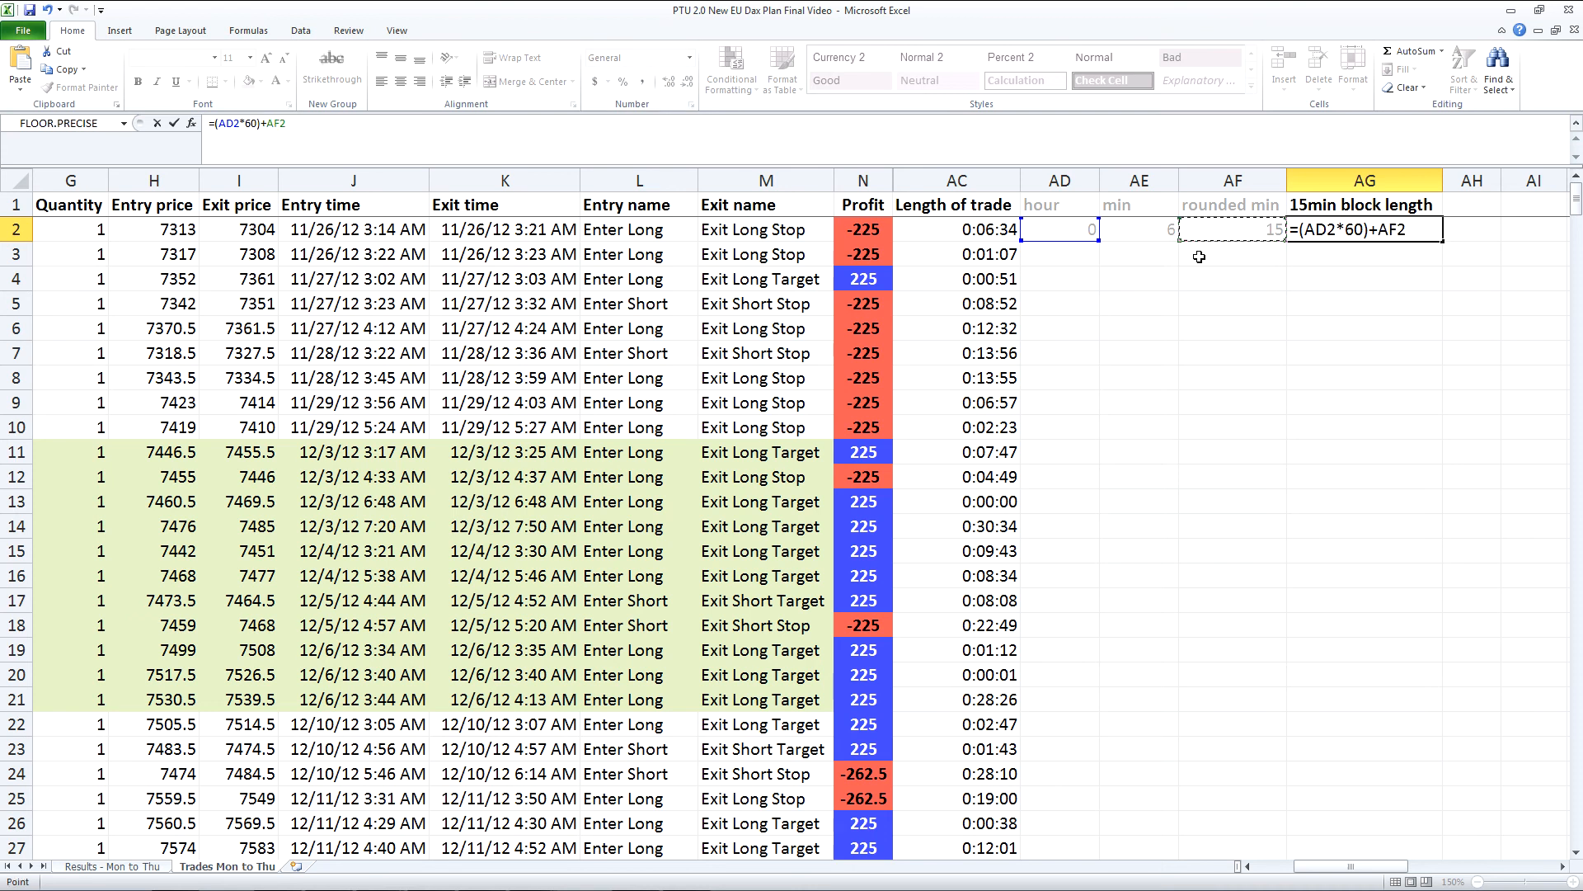
{"action": "key", "text": "Return"}
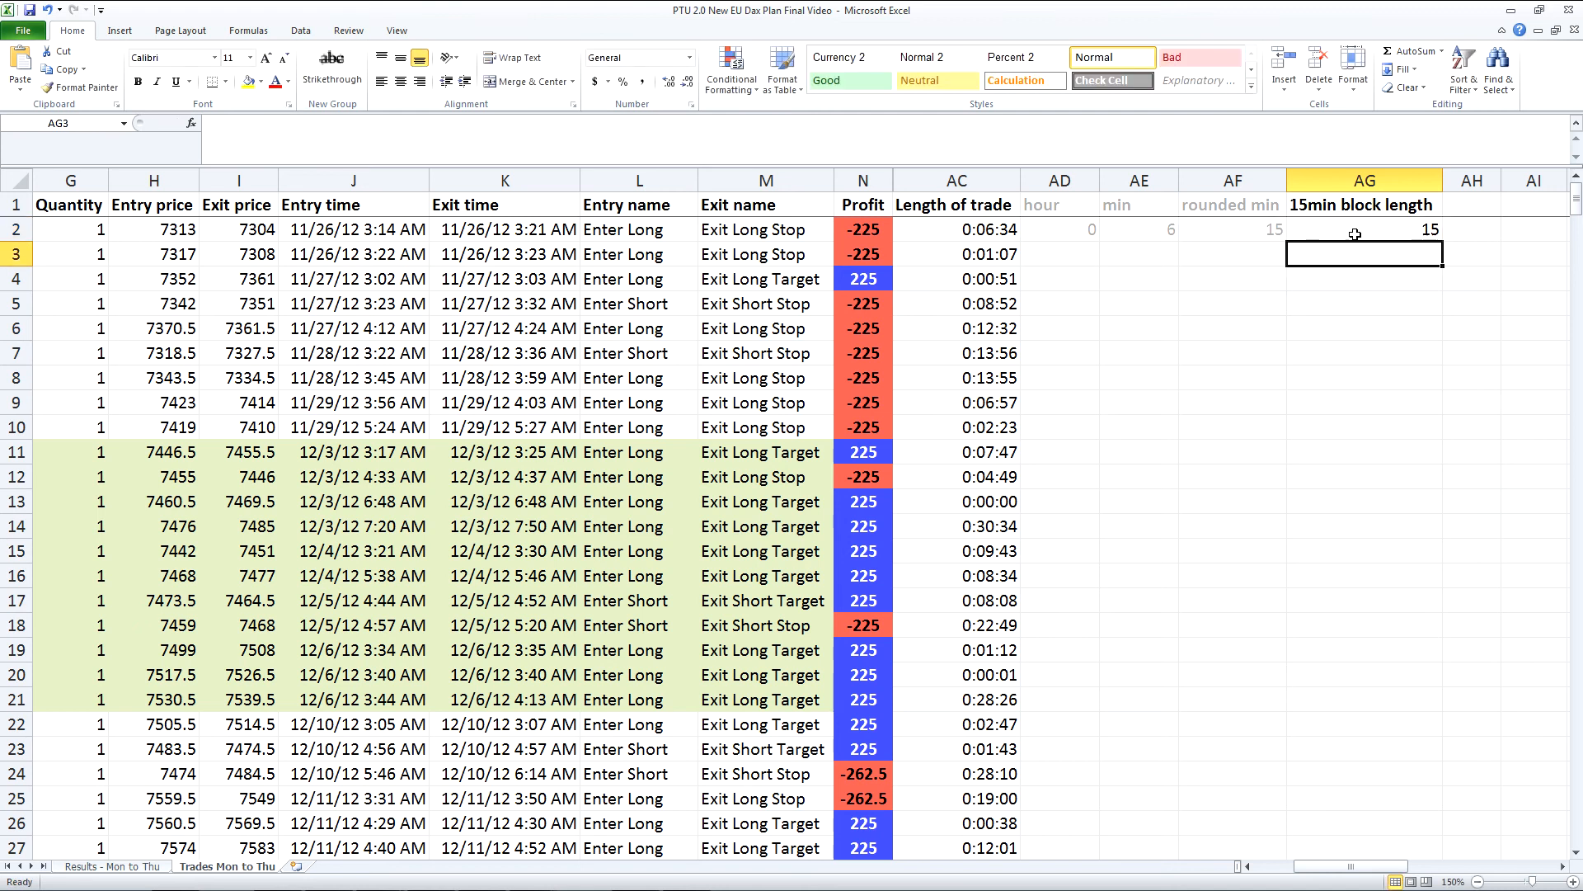
Fill the AD2:AG2 formulas down for all trades and check the block length of the trade in row 38.
{"action": "left_click_drag", "start_coordinate": [1056, 234], "coordinate": [1387, 239]}
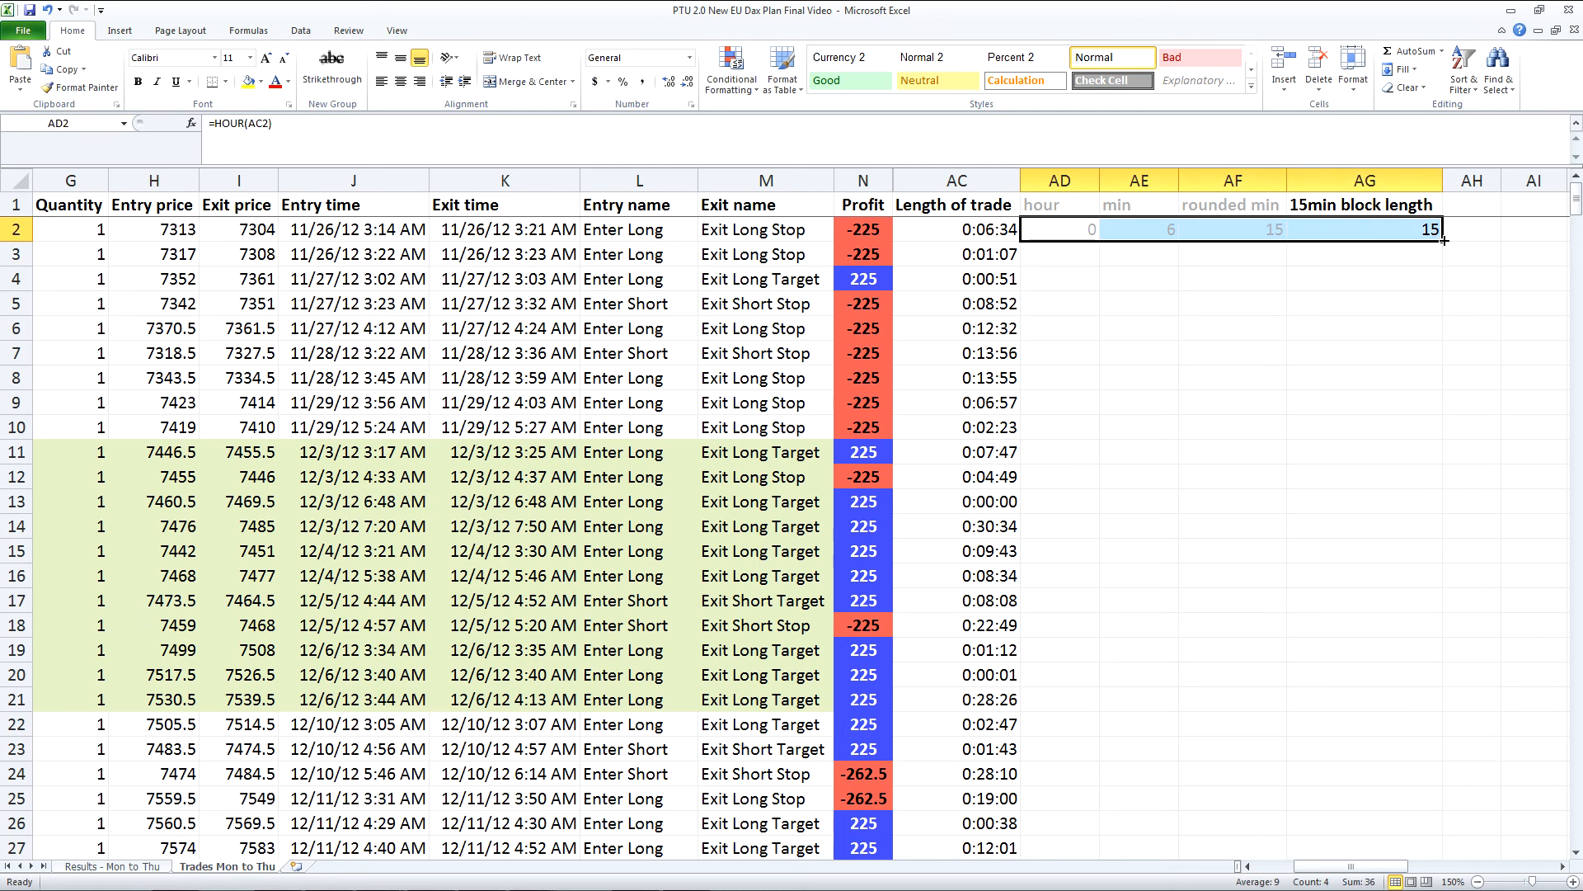
{"action": "double_click", "coordinate": [1442, 241]}
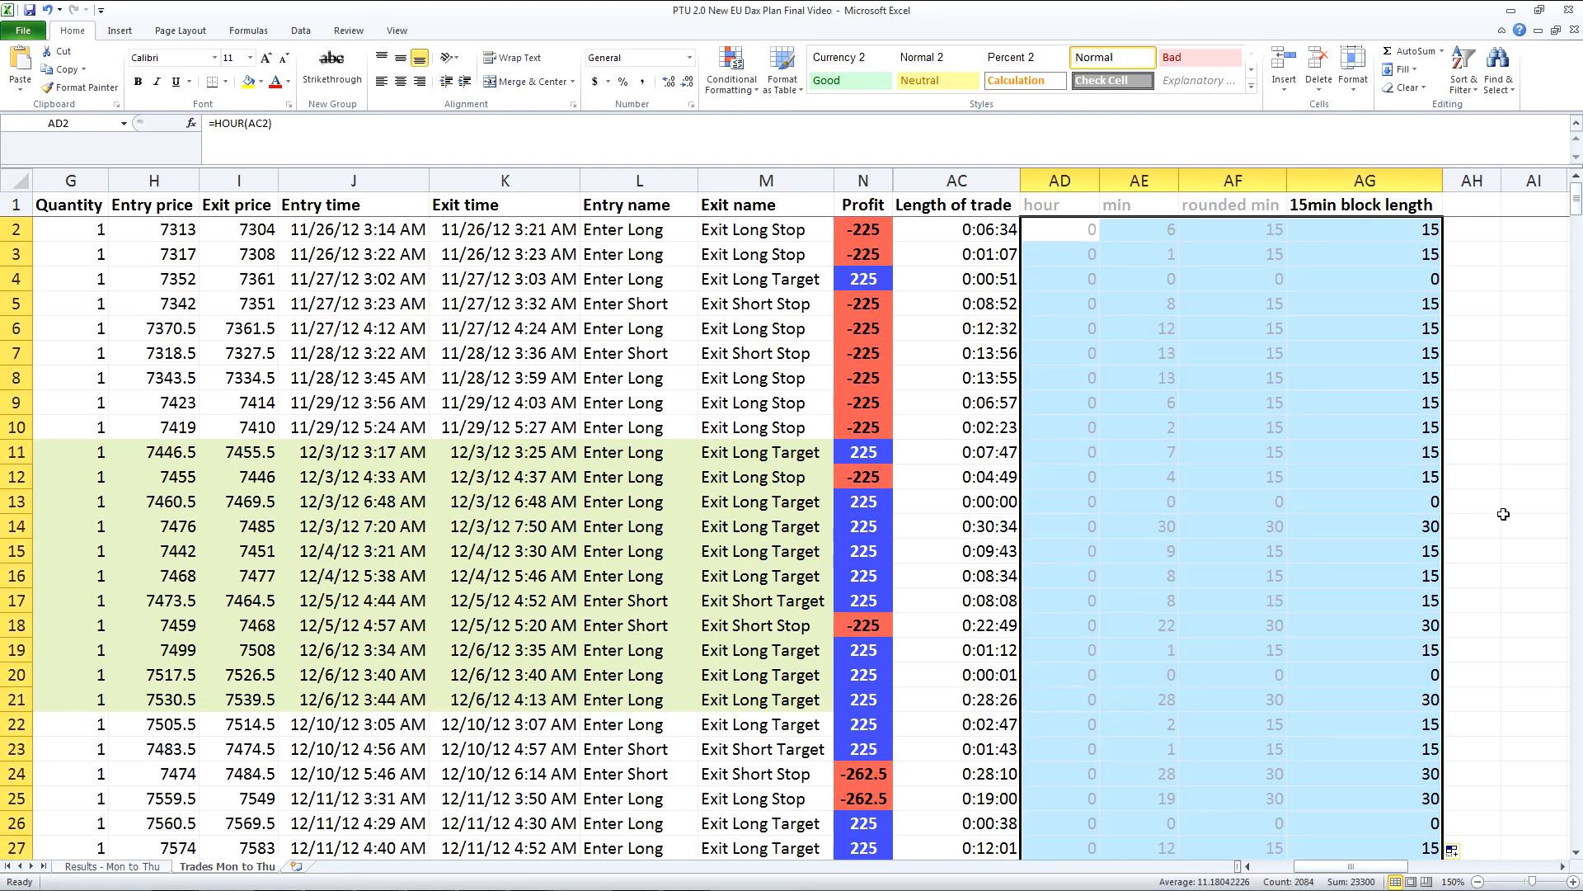
{"action": "scroll", "coordinate": [1364, 574], "scroll_direction": "down", "scroll_amount": 6}
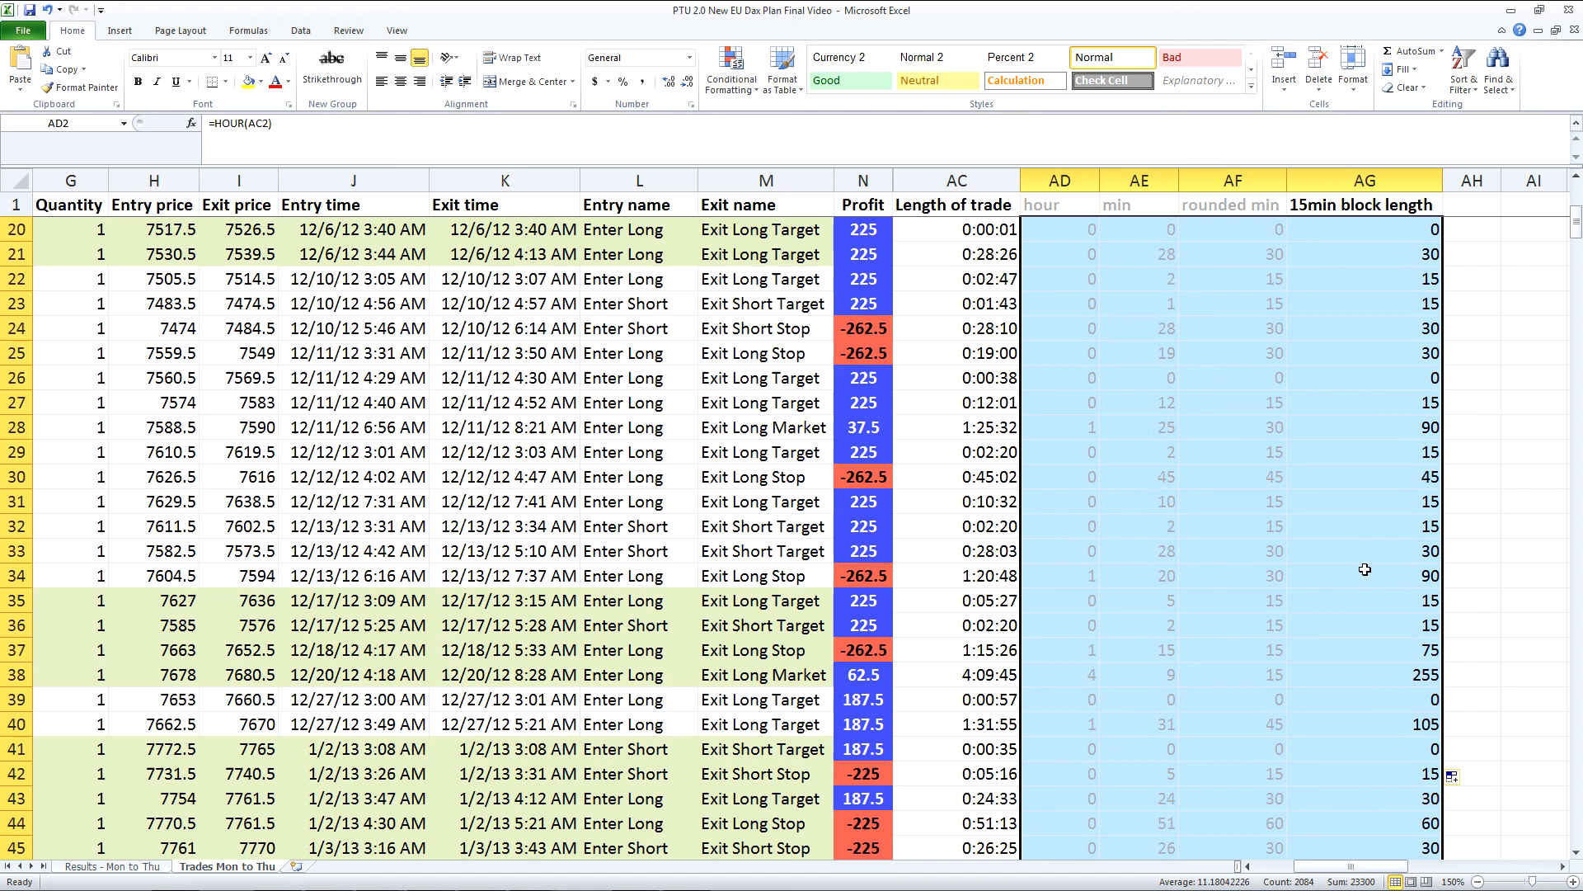
{"action": "left_click", "coordinate": [982, 725]}
{"action": "left_click", "coordinate": [992, 678]}
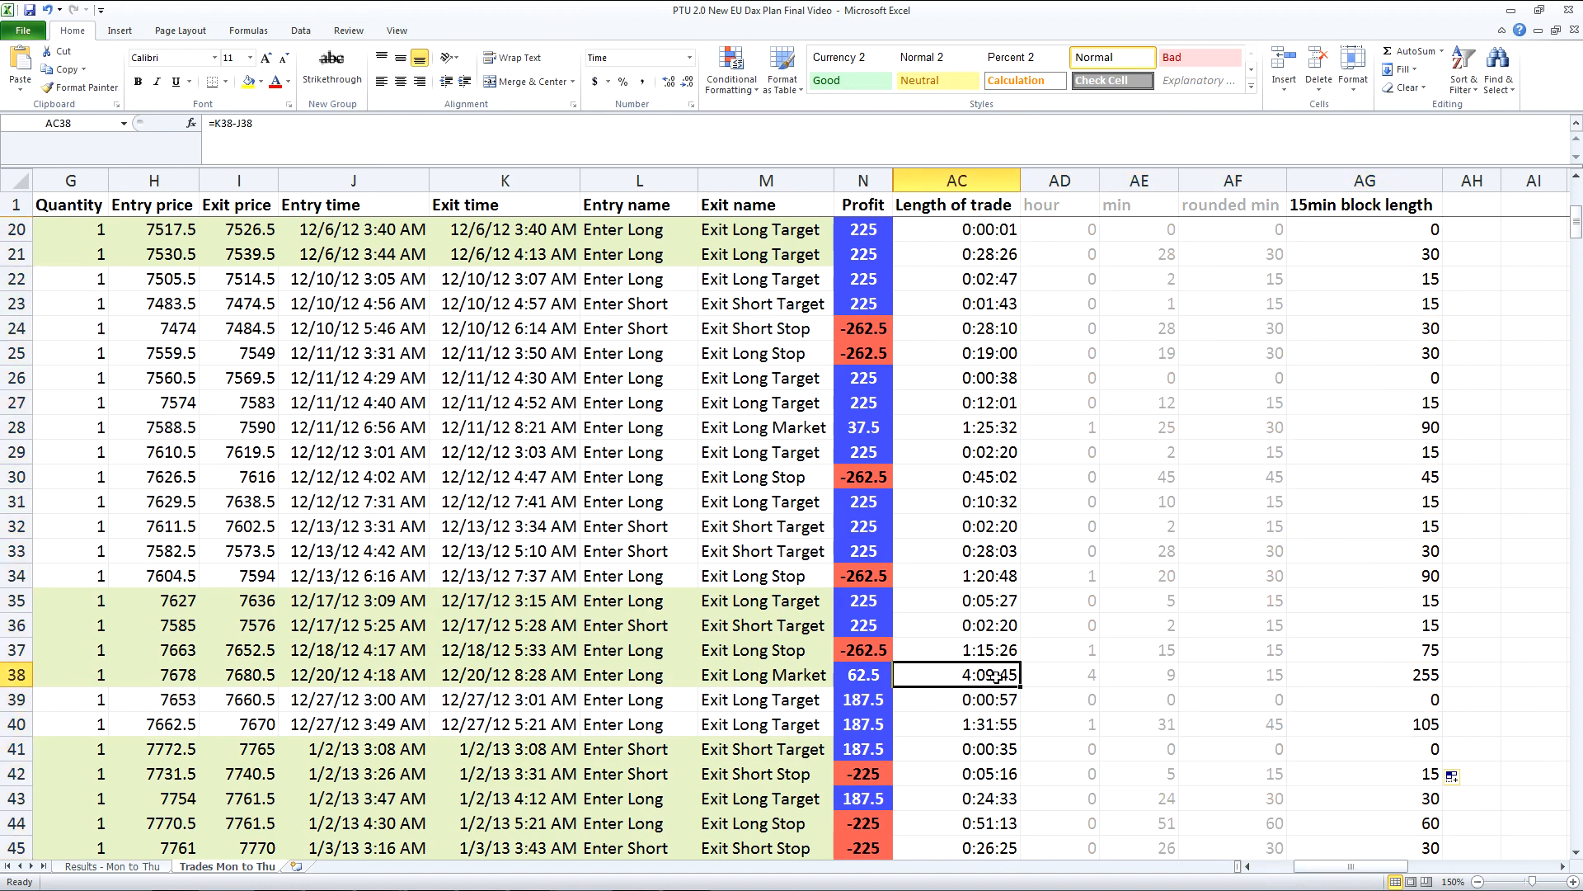
{"action": "left_click", "coordinate": [1392, 677]}
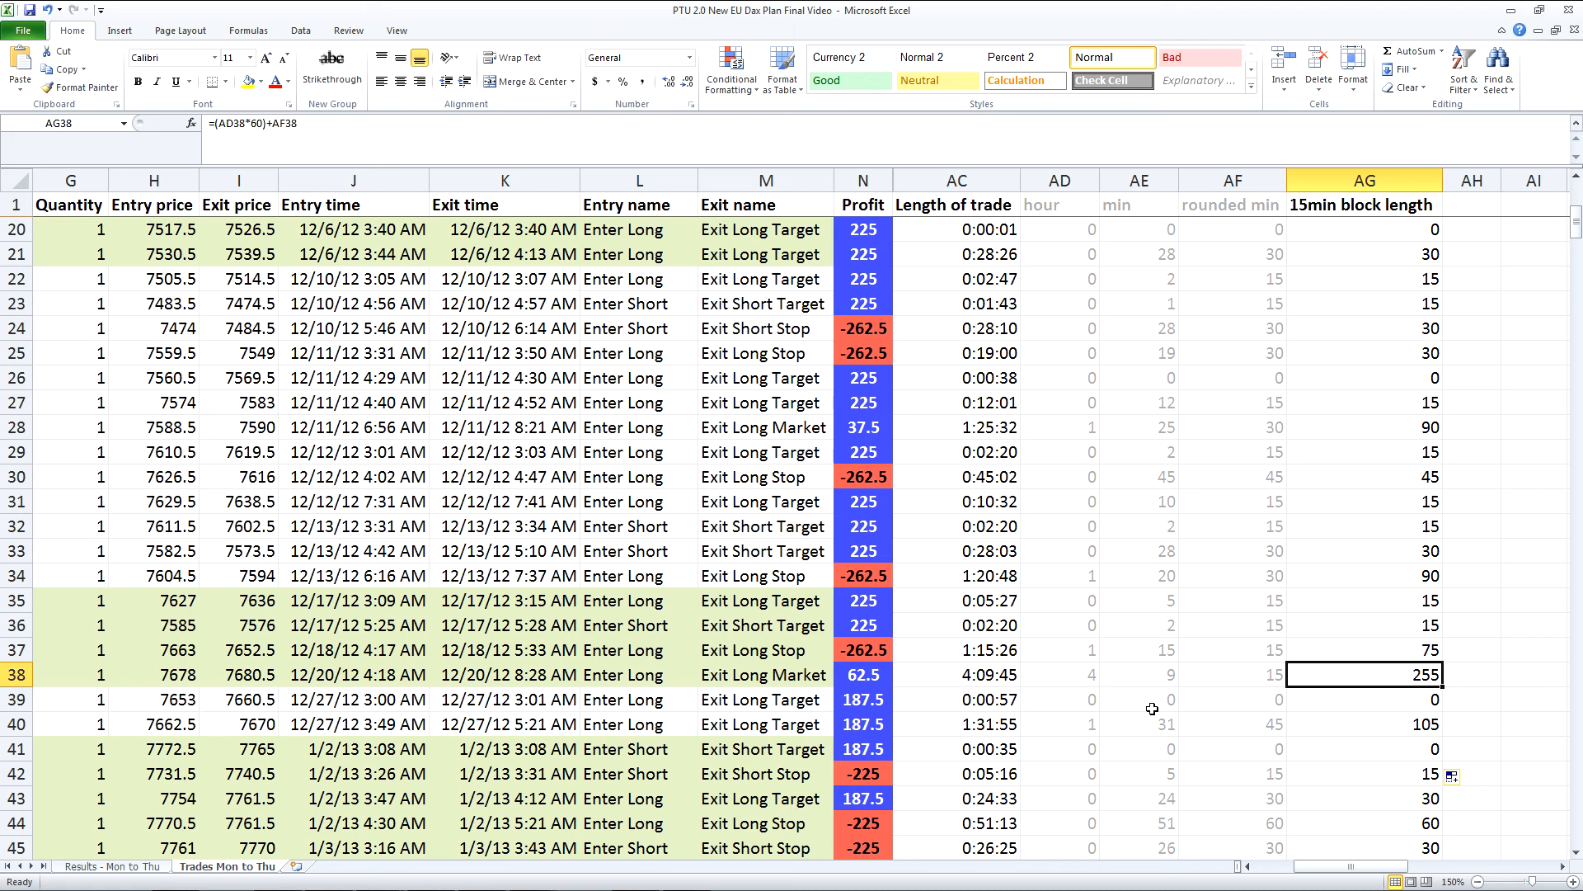
{"action": "scroll", "coordinate": [1276, 366], "scroll_direction": "up", "scroll_amount": 6}
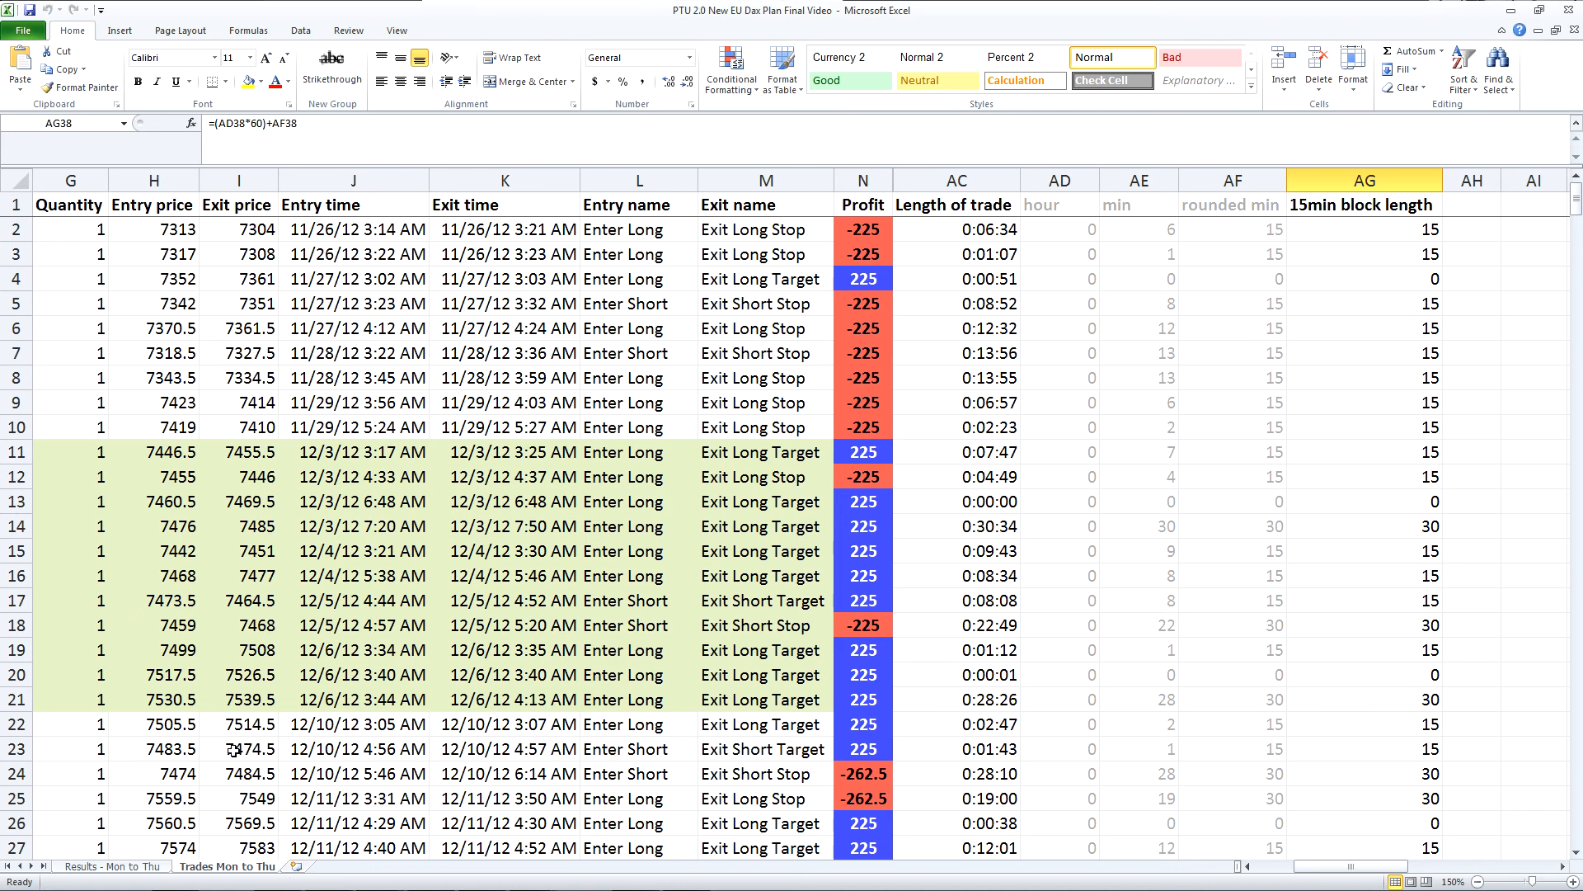
Add a new worksheet and name it Results by Trade Length.
{"action": "left_click", "coordinate": [295, 866]}
{"action": "double_click", "coordinate": [303, 866]}
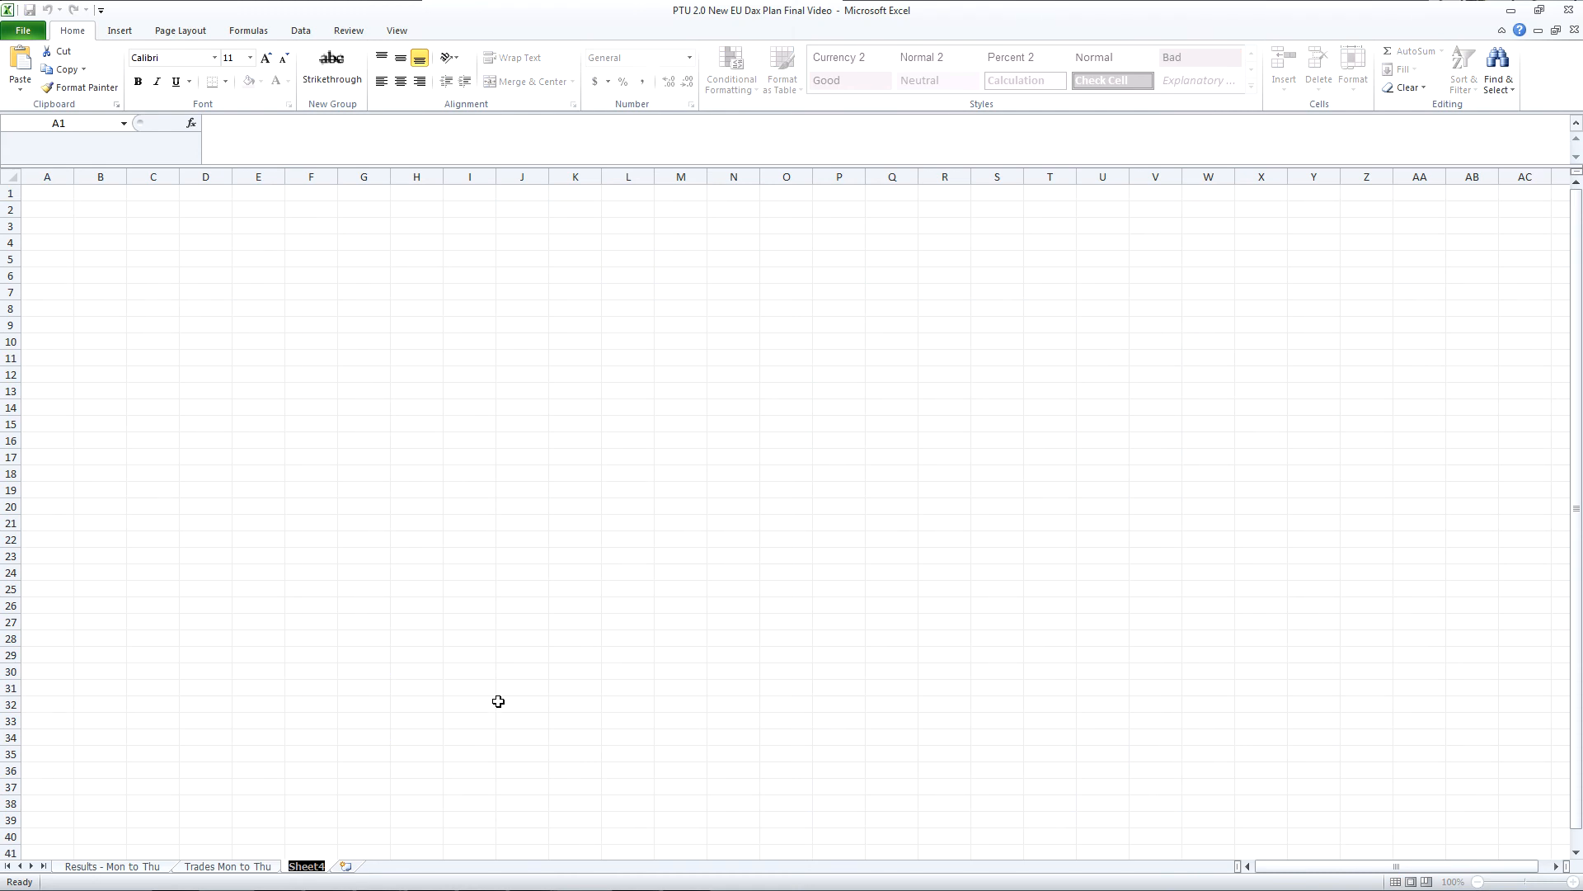
{"action": "type", "text": "Results by Trade Le"}
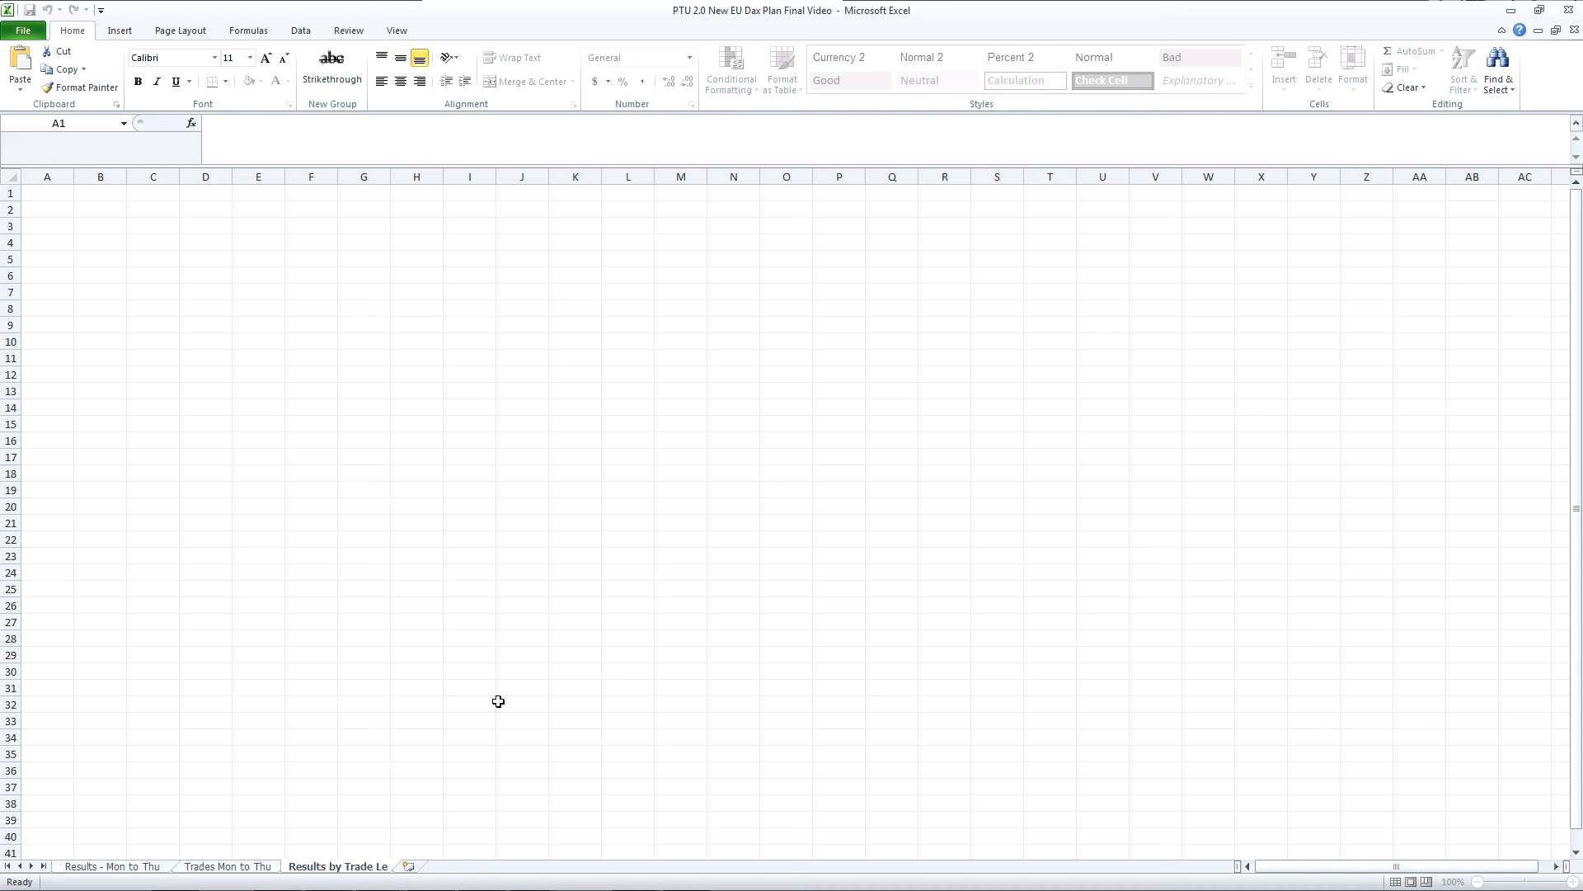
{"action": "type", "text": "ngth"}
{"action": "key", "text": "Return"}
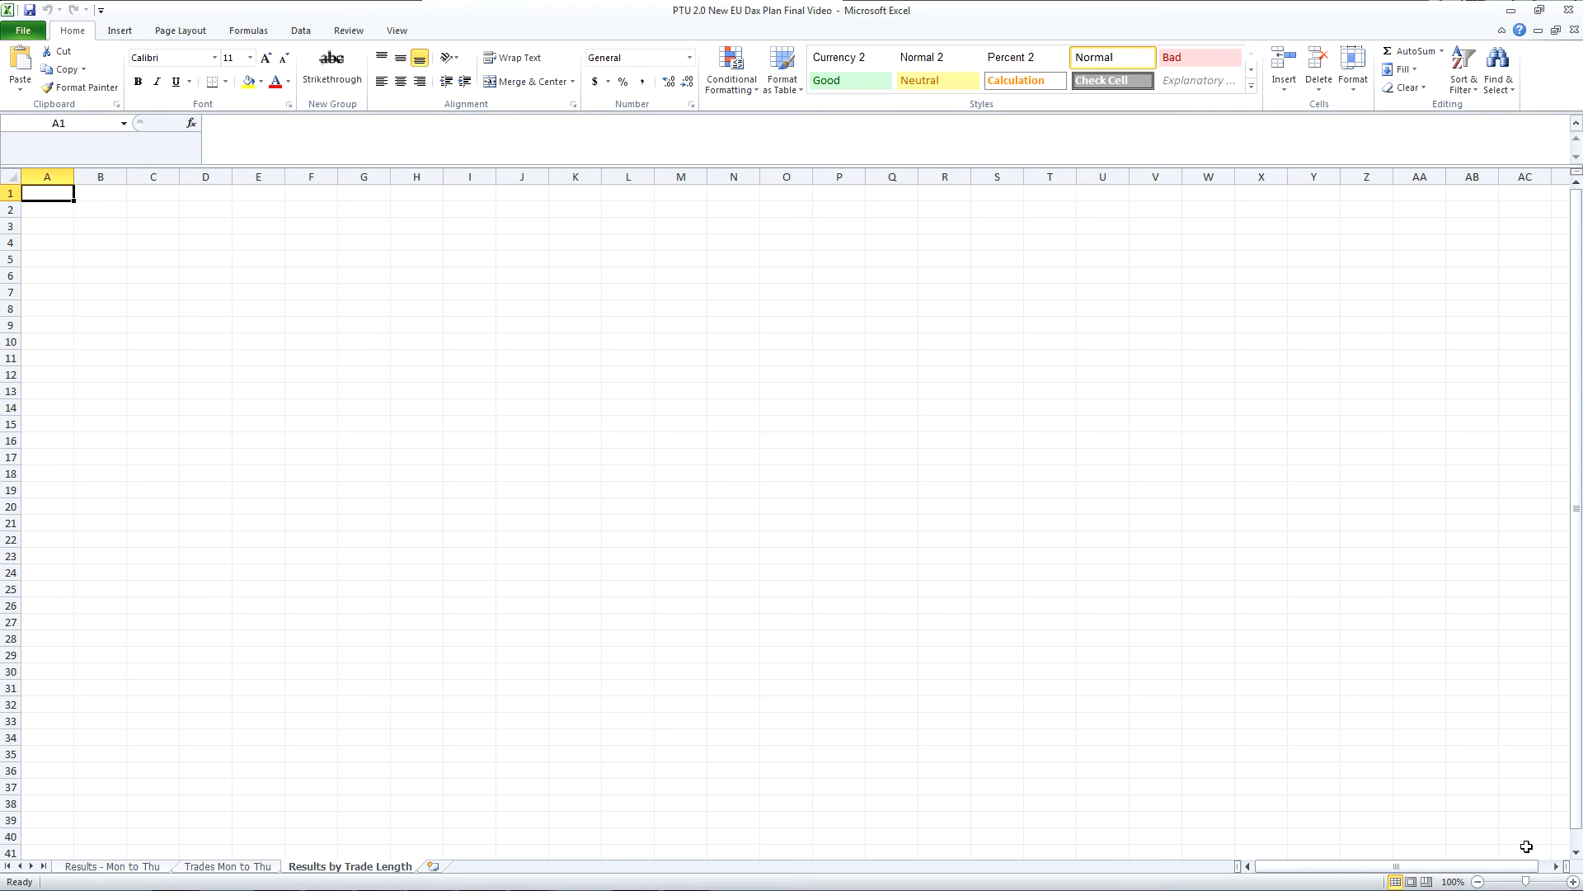
Create a PivotTable at A1 of the Results by Trade Length sheet from columns A:AG of the Trades Mon to Thu sheet.
{"action": "left_click", "coordinate": [1573, 881]}
{"action": "left_click", "coordinate": [1573, 881]}
{"action": "left_click", "coordinate": [1573, 882]}
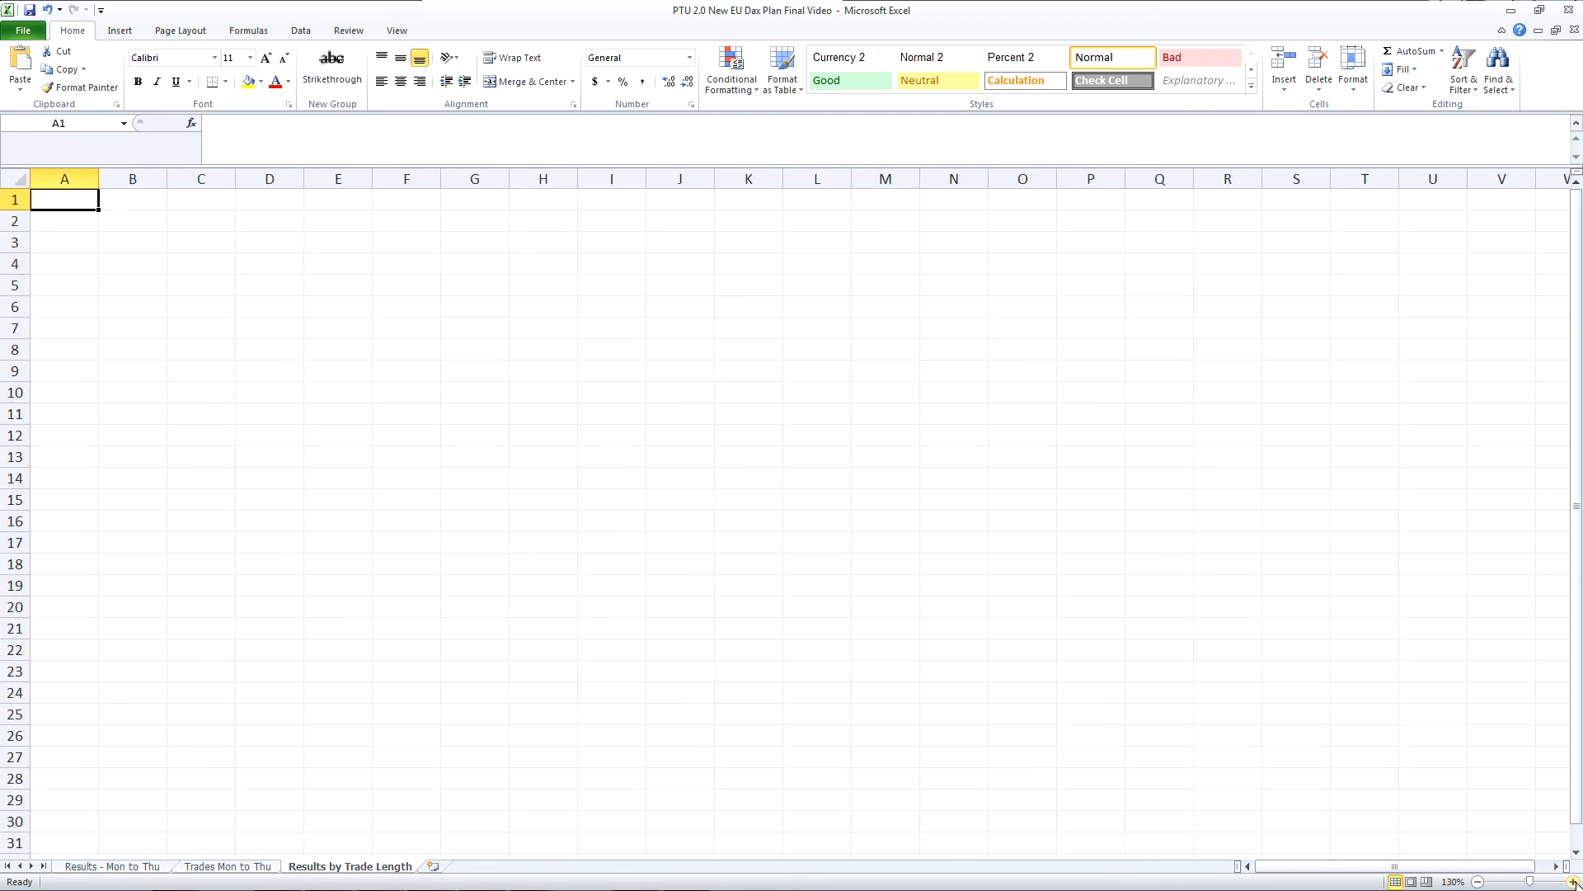
{"action": "left_click", "coordinate": [1573, 881]}
{"action": "left_click", "coordinate": [1573, 881]}
{"action": "left_click", "coordinate": [1573, 881]}
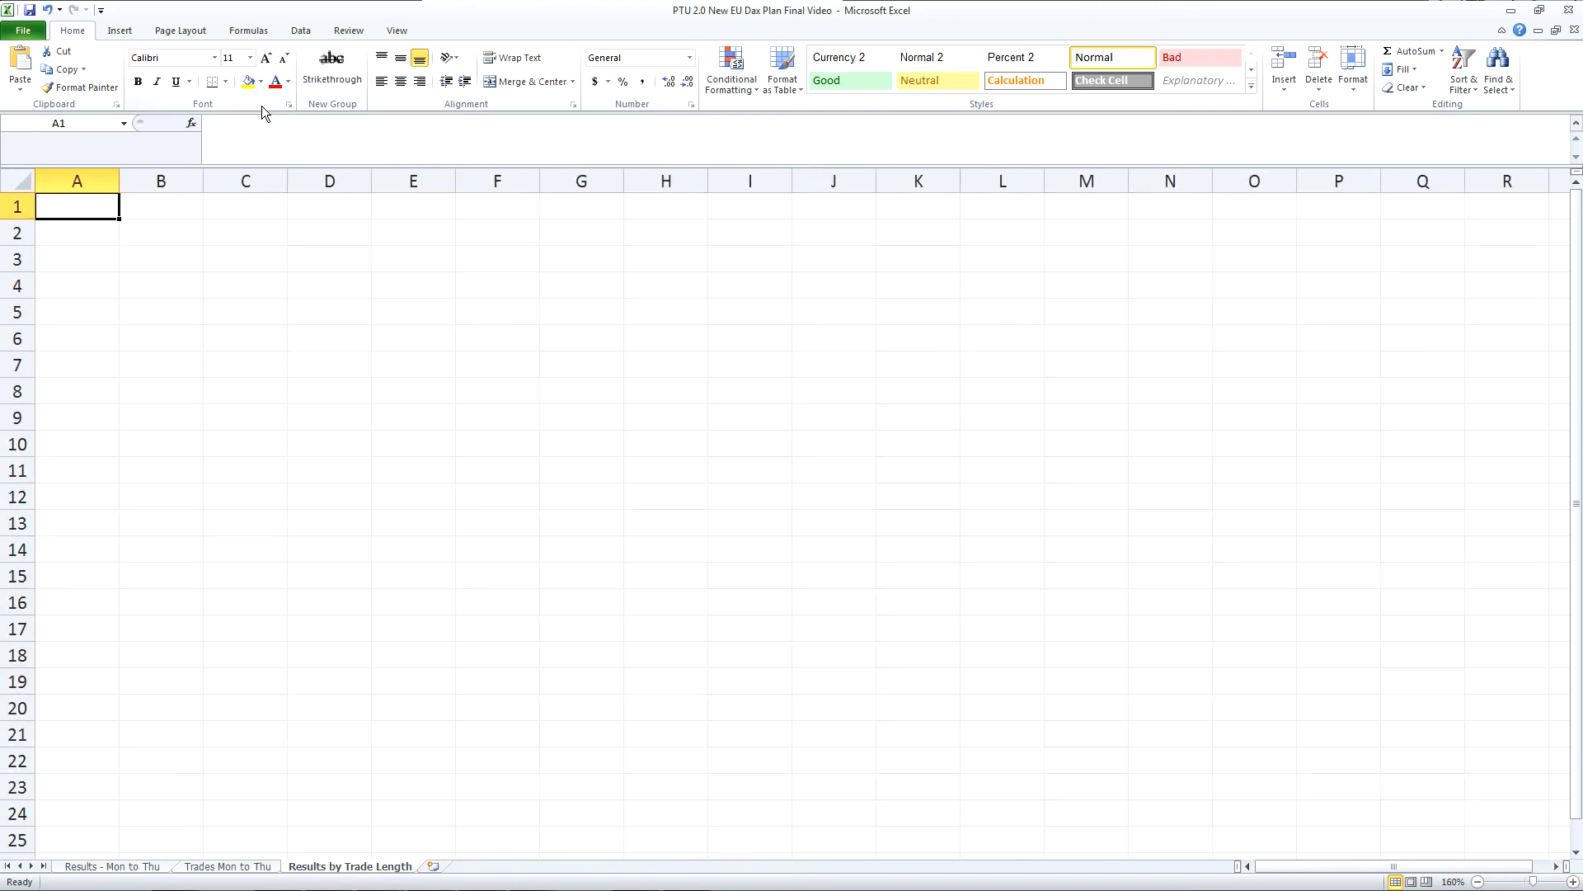
{"action": "left_click", "coordinate": [120, 31]}
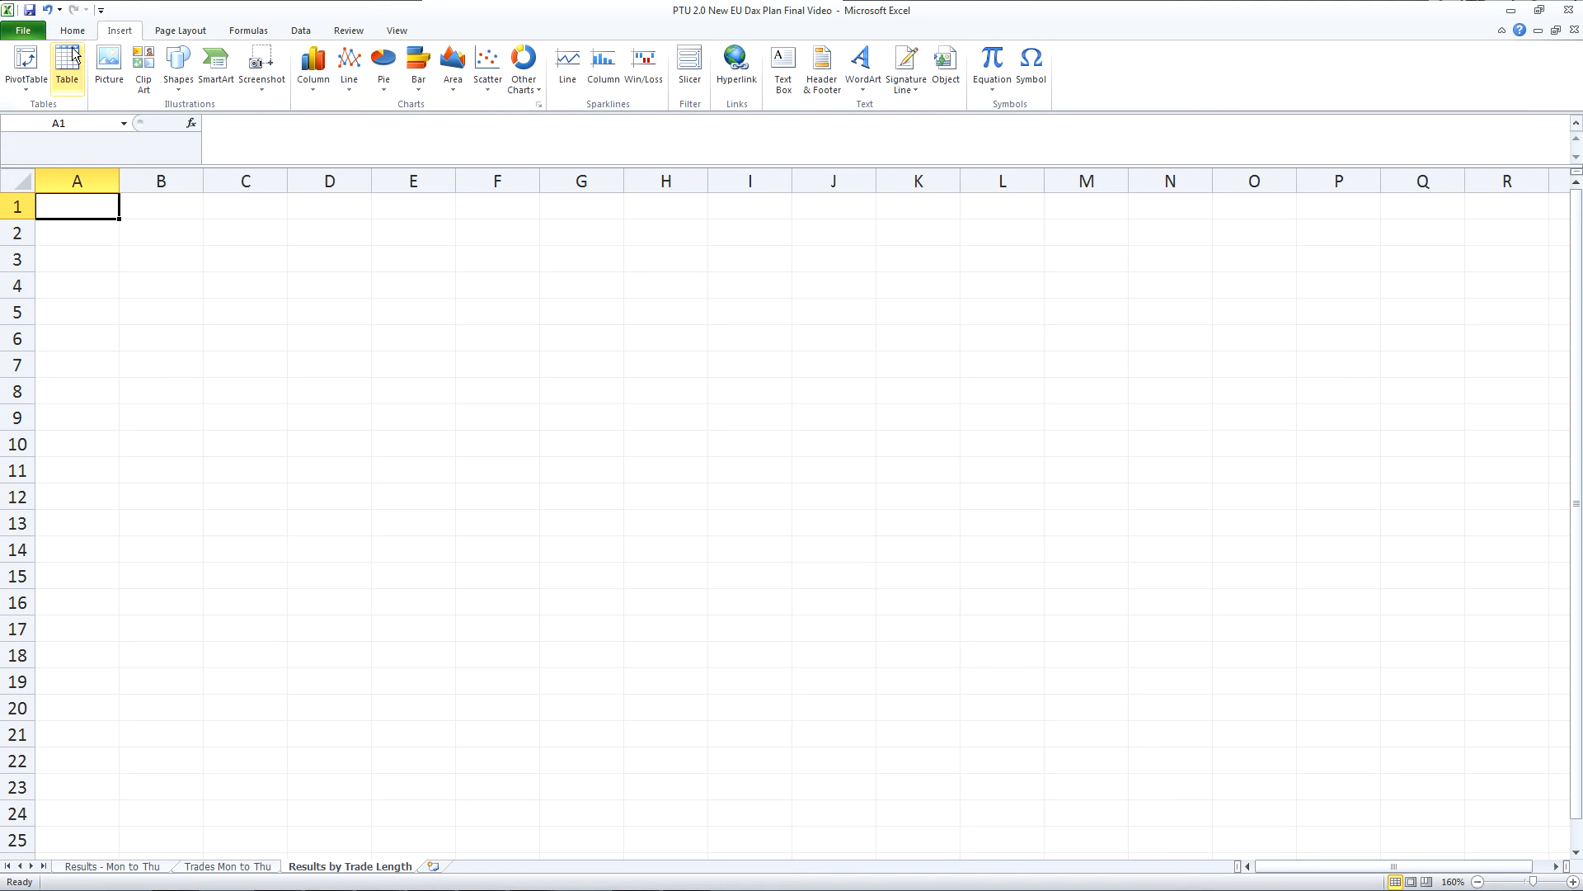
{"action": "left_click", "coordinate": [18, 66]}
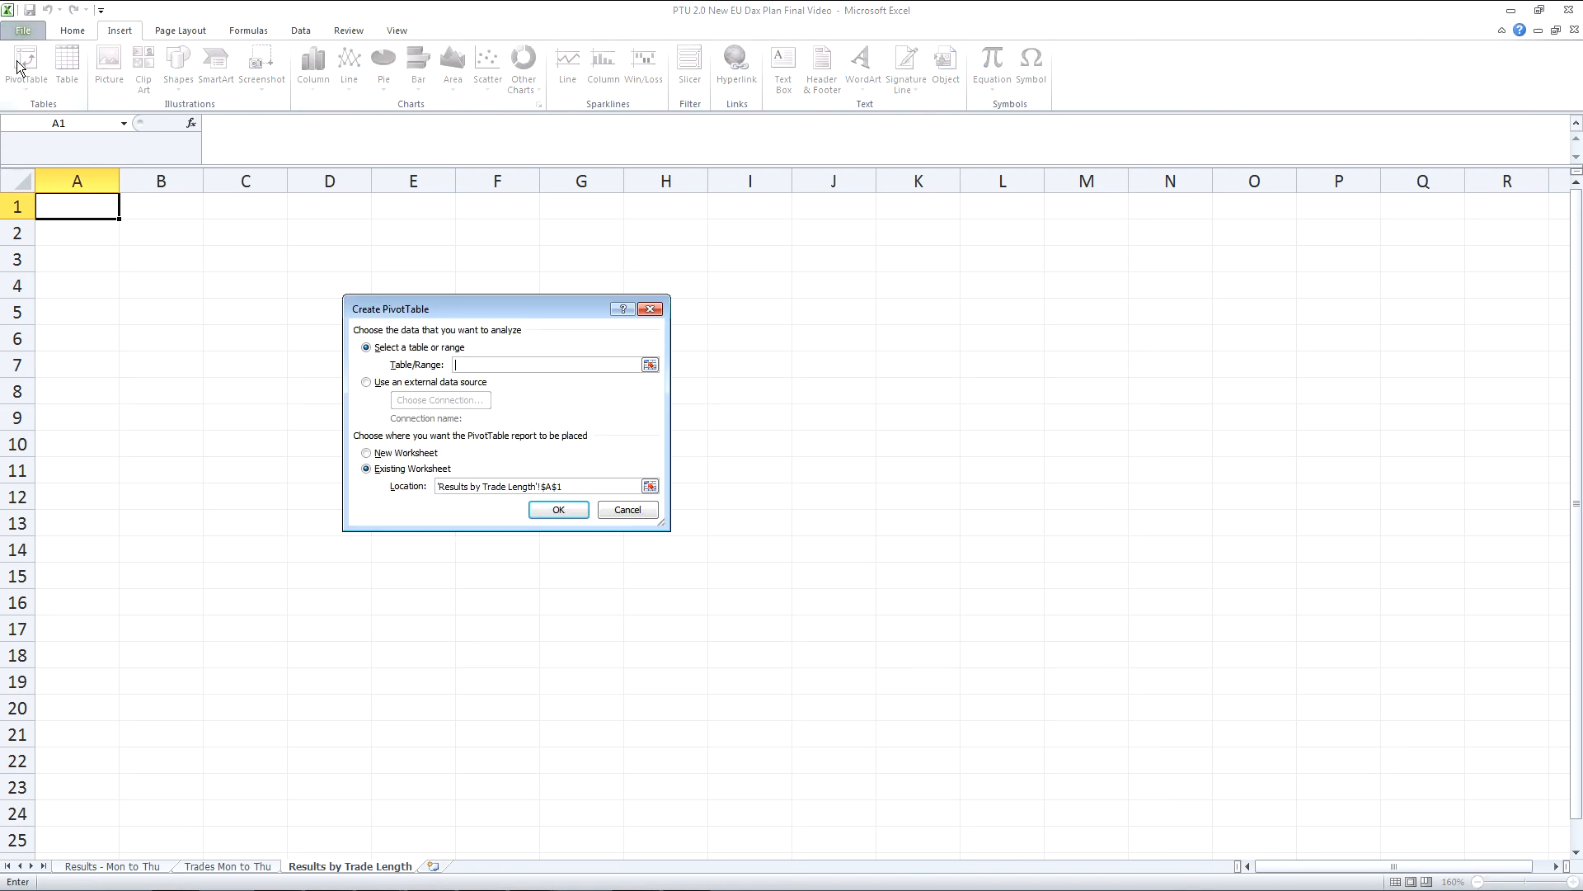
{"action": "left_click", "coordinate": [650, 364]}
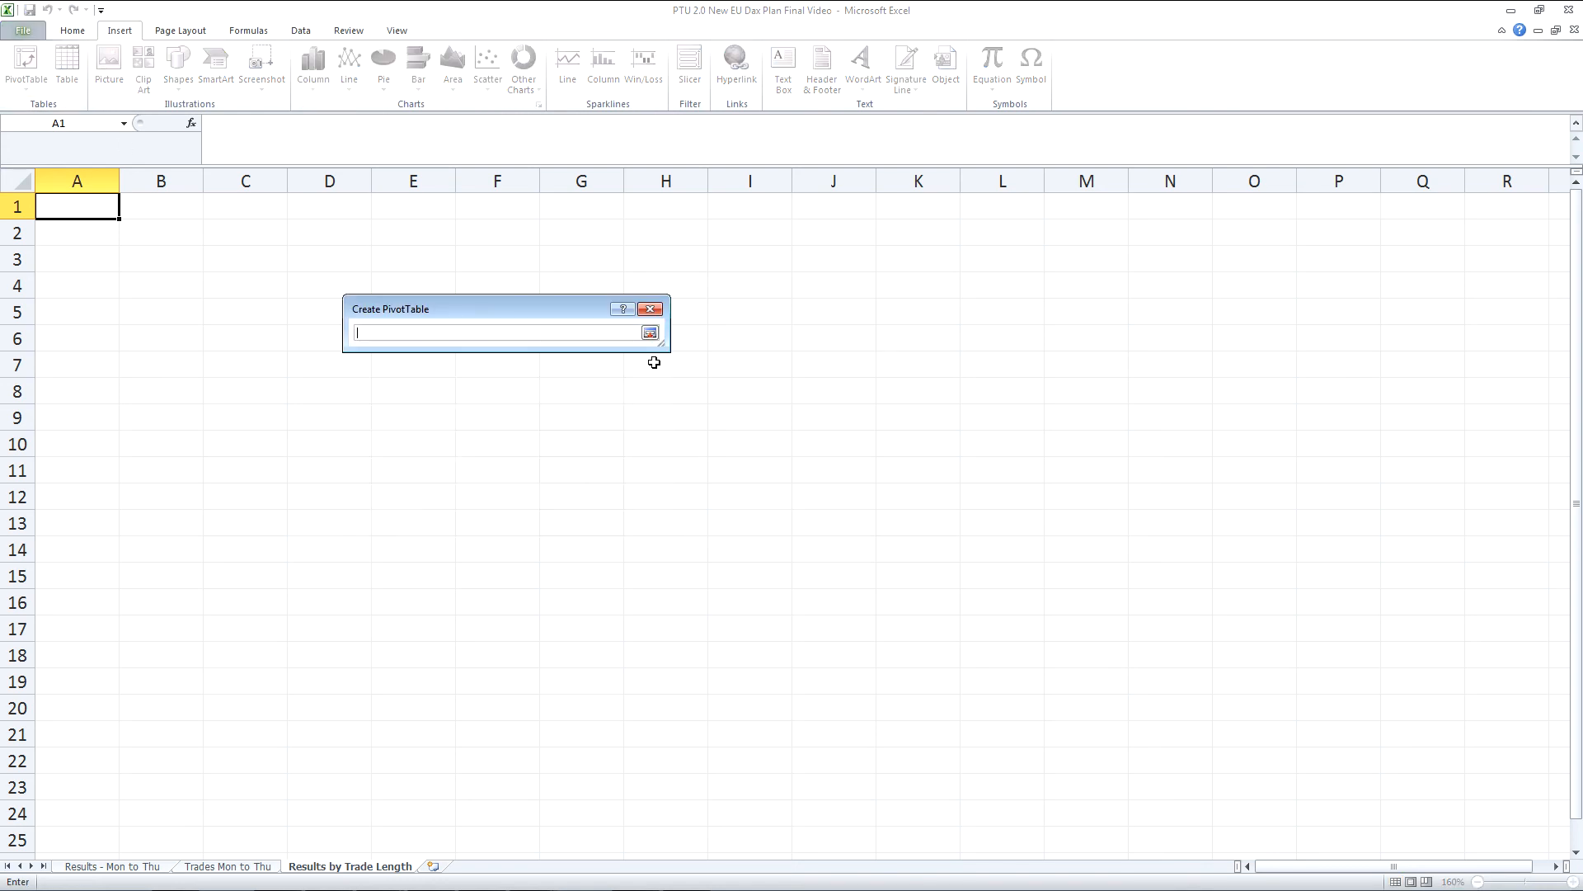
{"action": "left_click", "coordinate": [258, 865]}
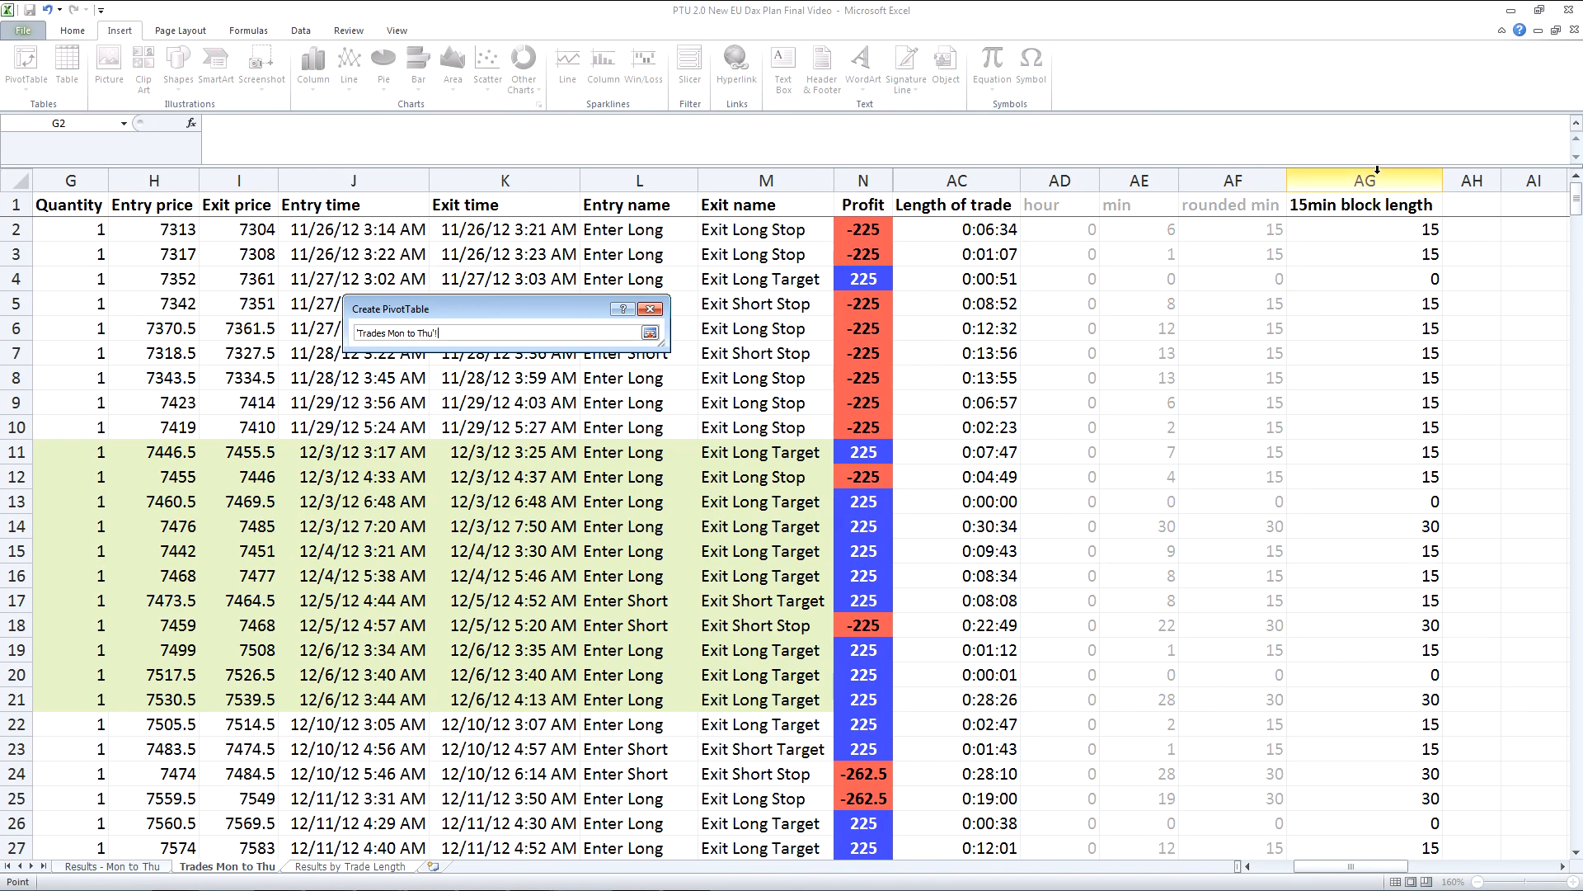
{"action": "left_click_drag", "start_coordinate": [1385, 178], "coordinate": [106, 182]}
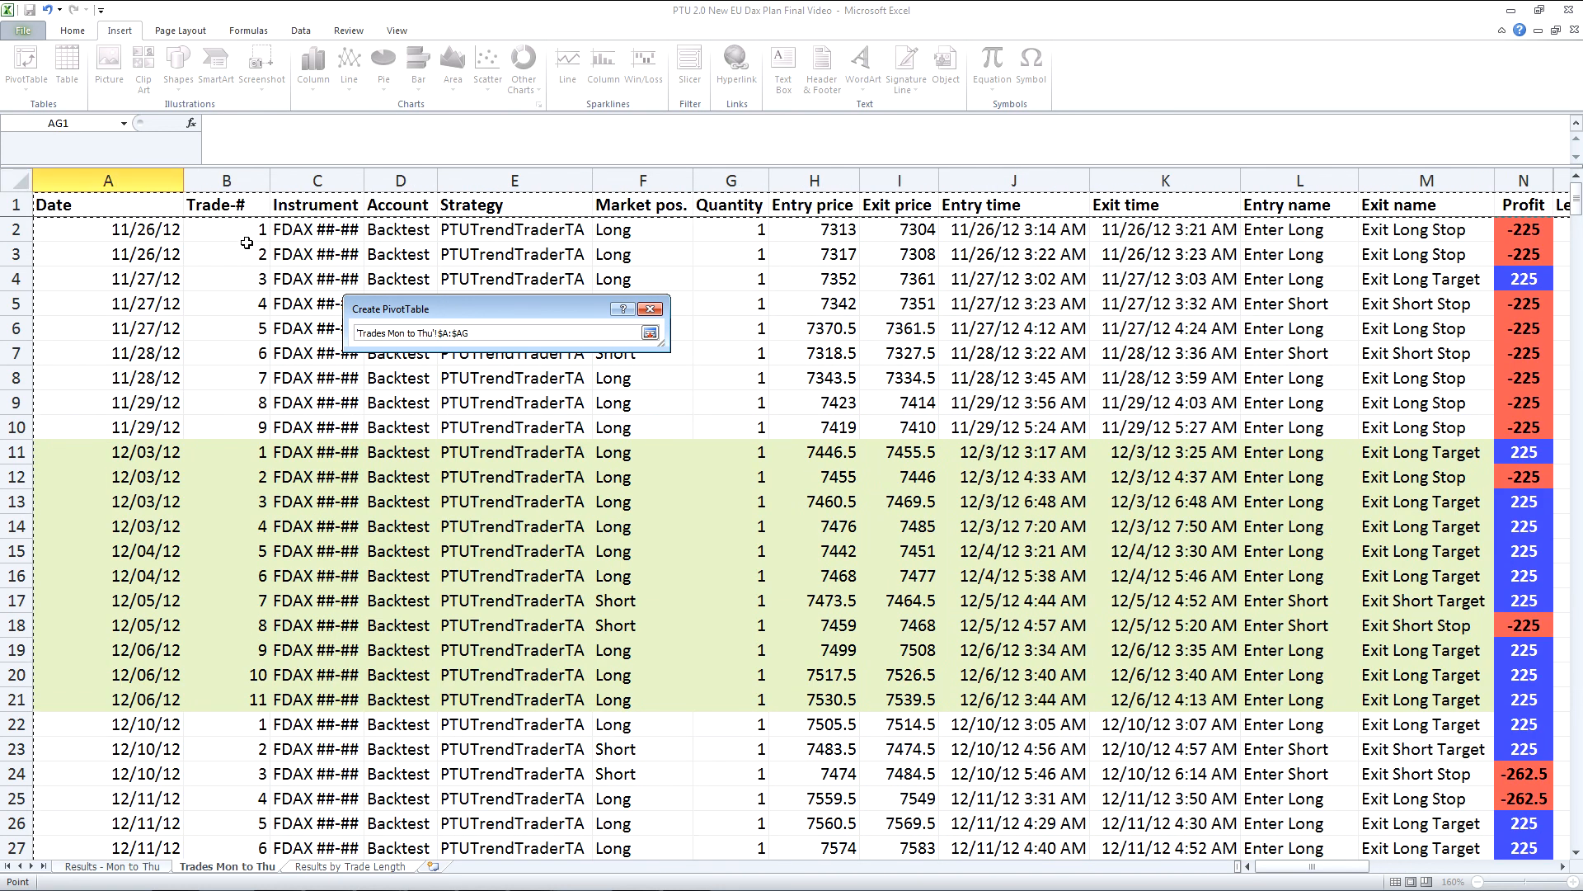
{"action": "left_click", "coordinate": [561, 508]}
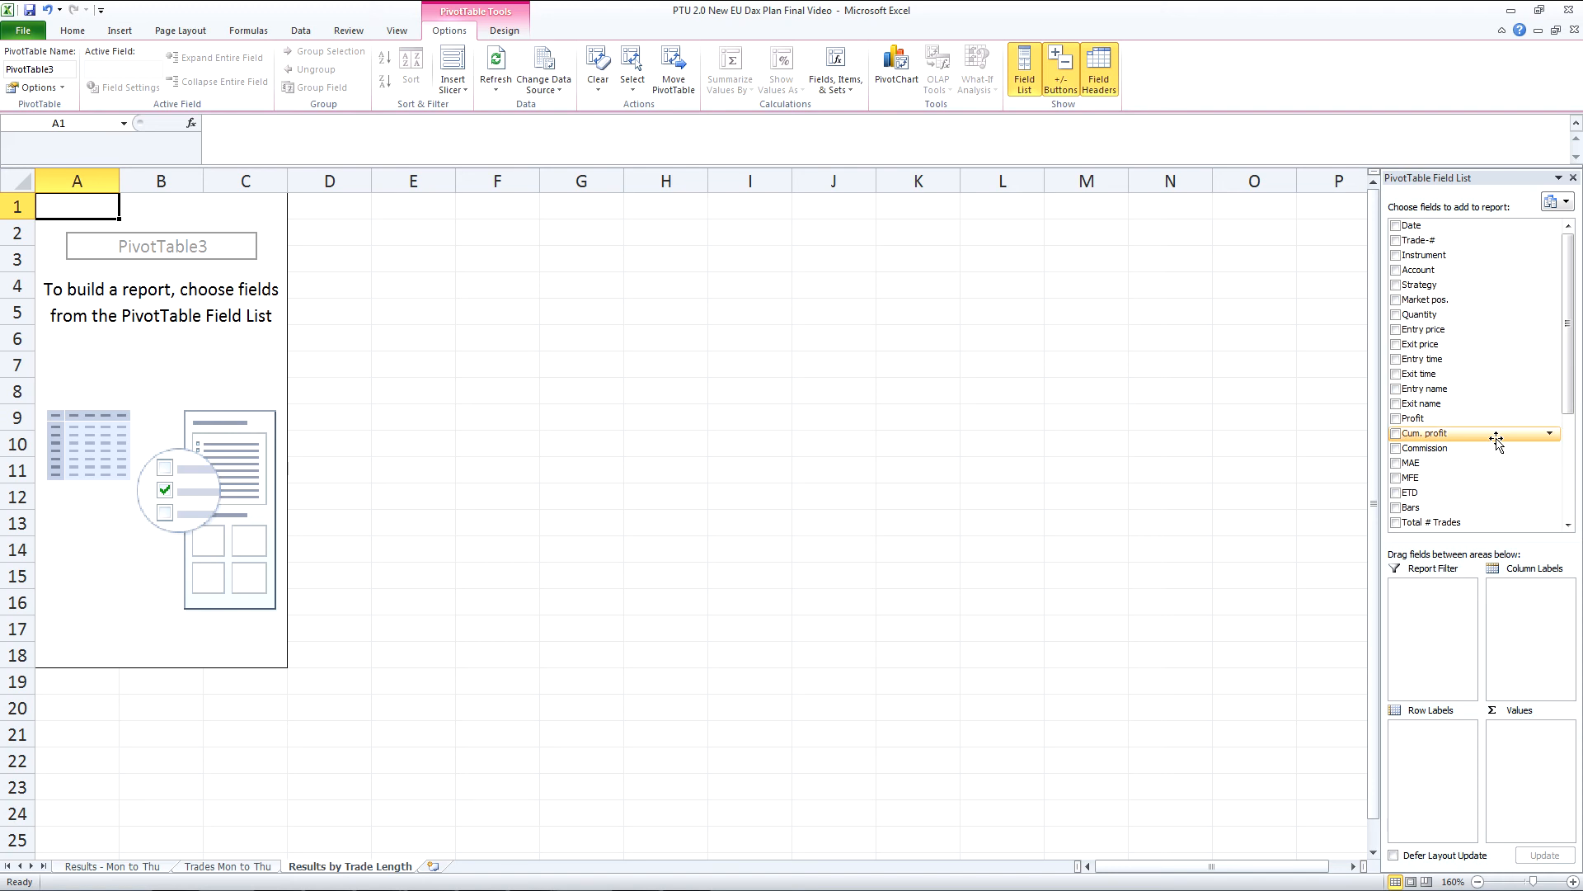
Lay out the PivotTable with 15min block length as row labels and the Profit field added three times as values.
{"action": "left_click_drag", "start_coordinate": [1571, 398], "coordinate": [1571, 502]}
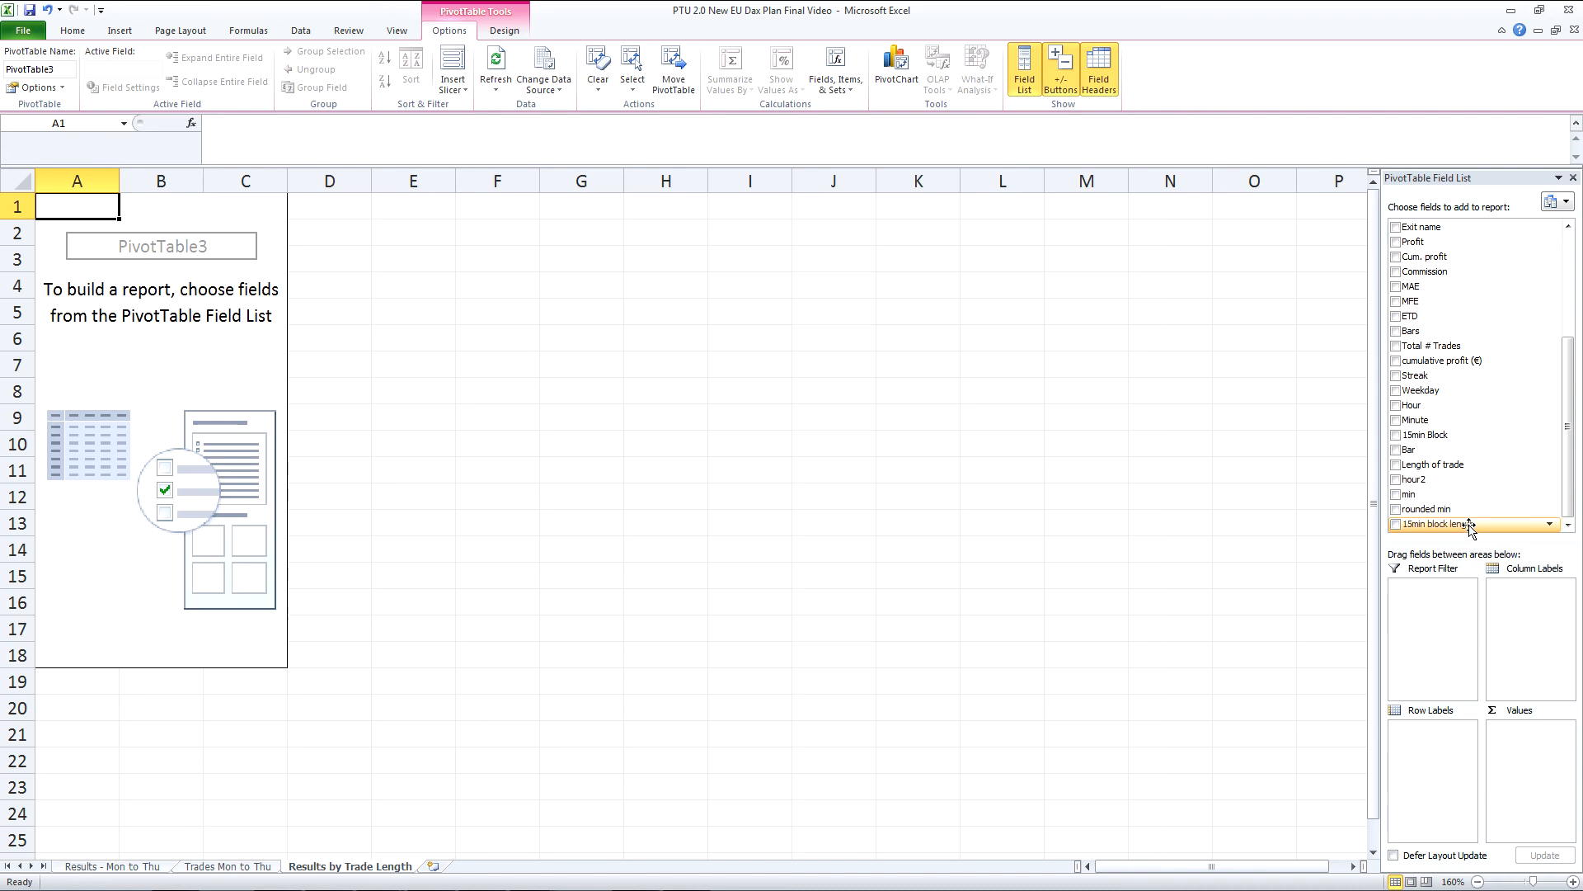
{"action": "left_click_drag", "start_coordinate": [1471, 528], "coordinate": [1416, 752]}
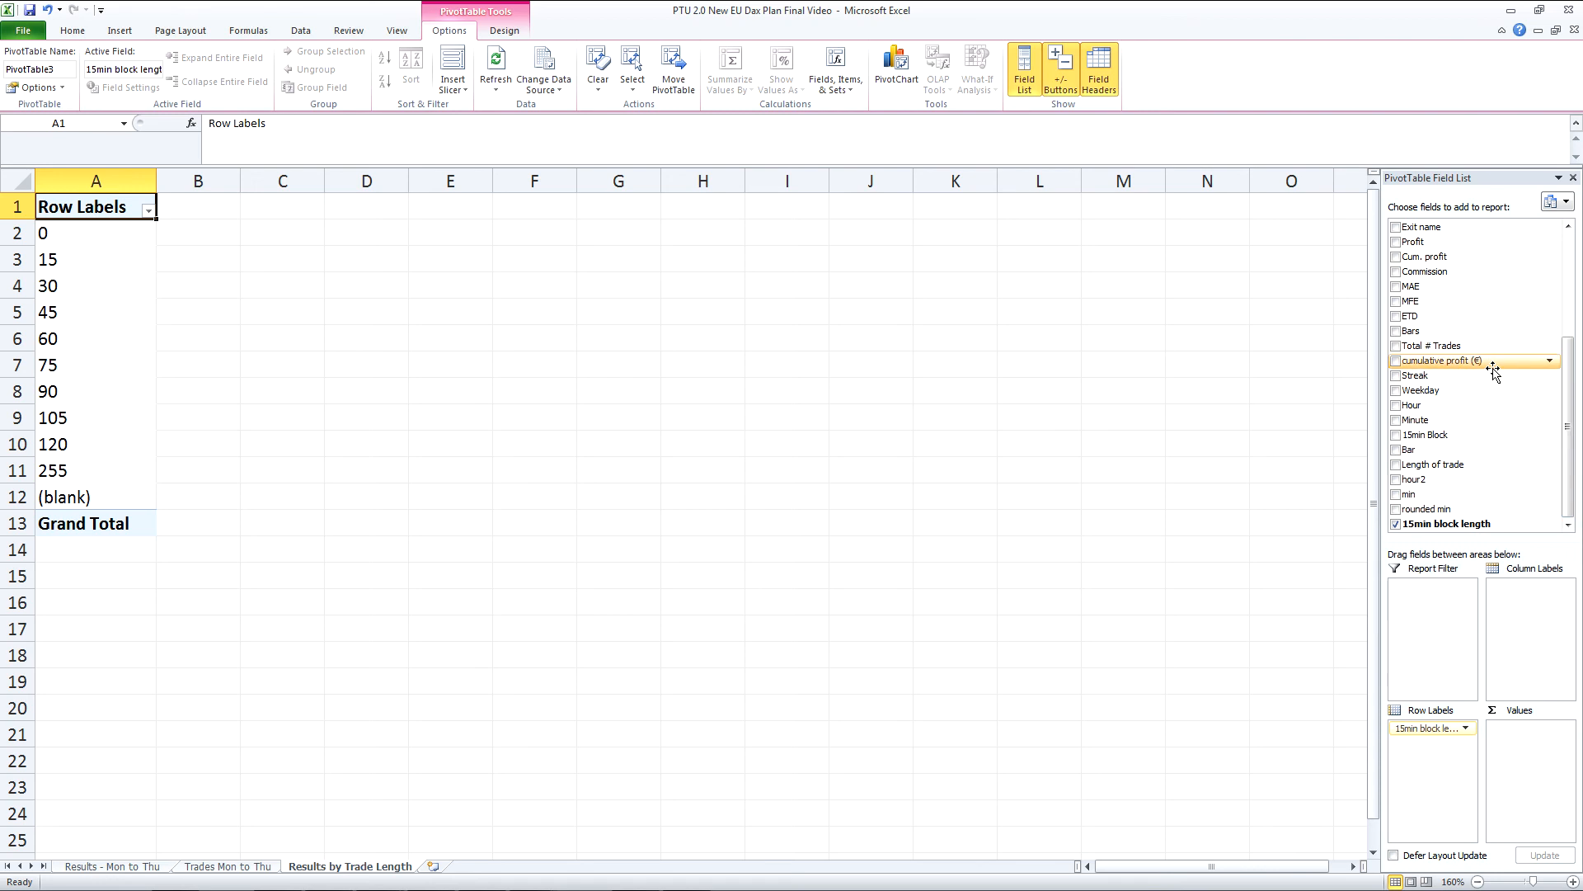
{"action": "left_click_drag", "start_coordinate": [1567, 433], "coordinate": [1567, 383]}
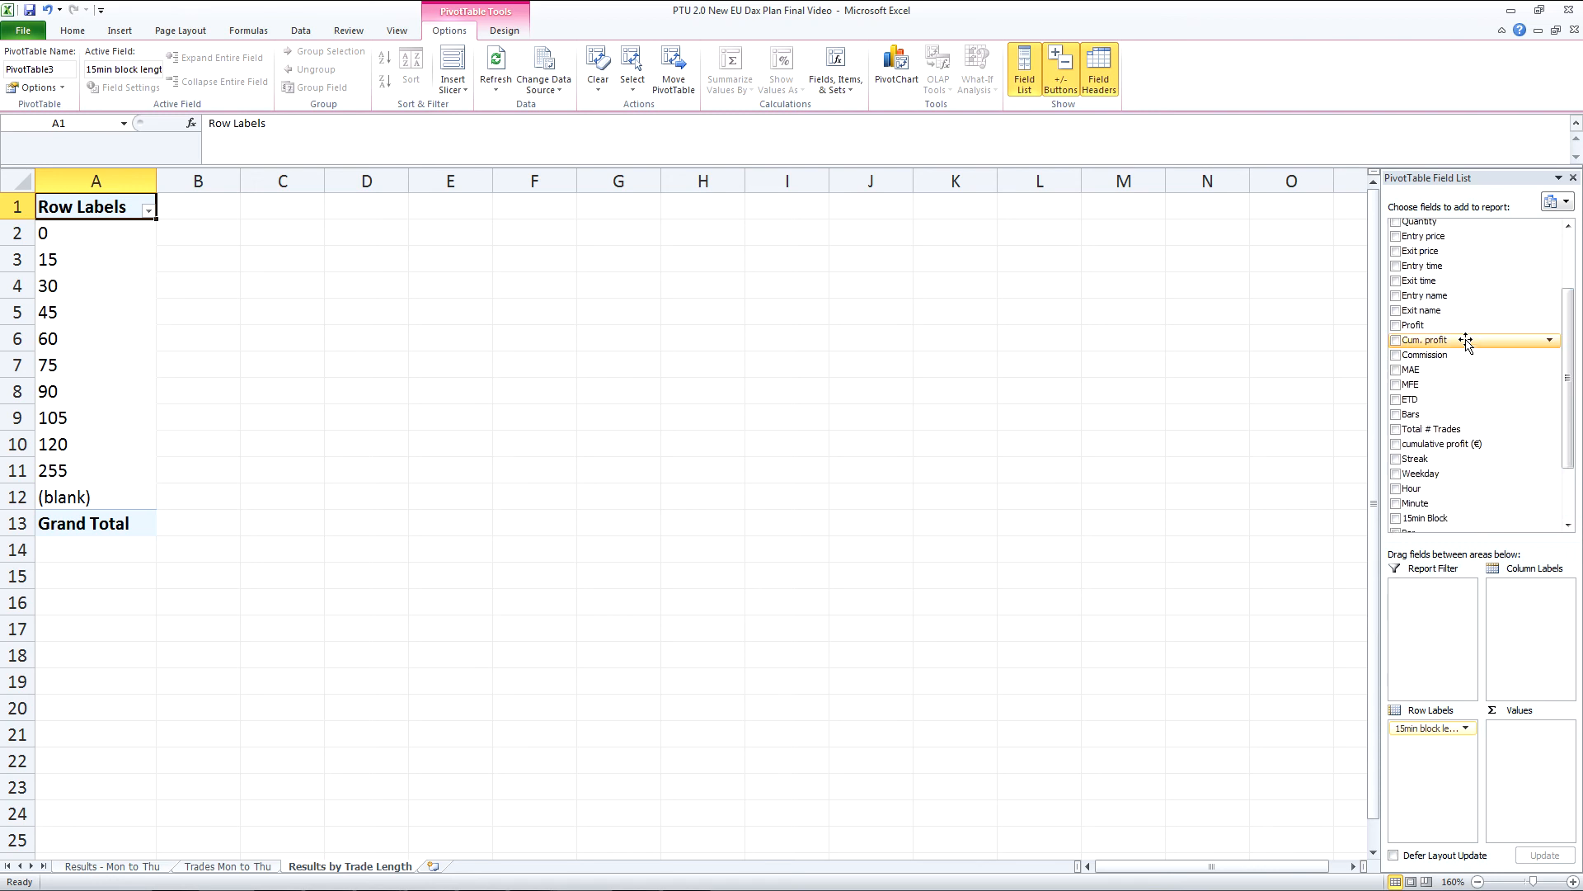
{"action": "left_click_drag", "start_coordinate": [1464, 324], "coordinate": [1525, 729]}
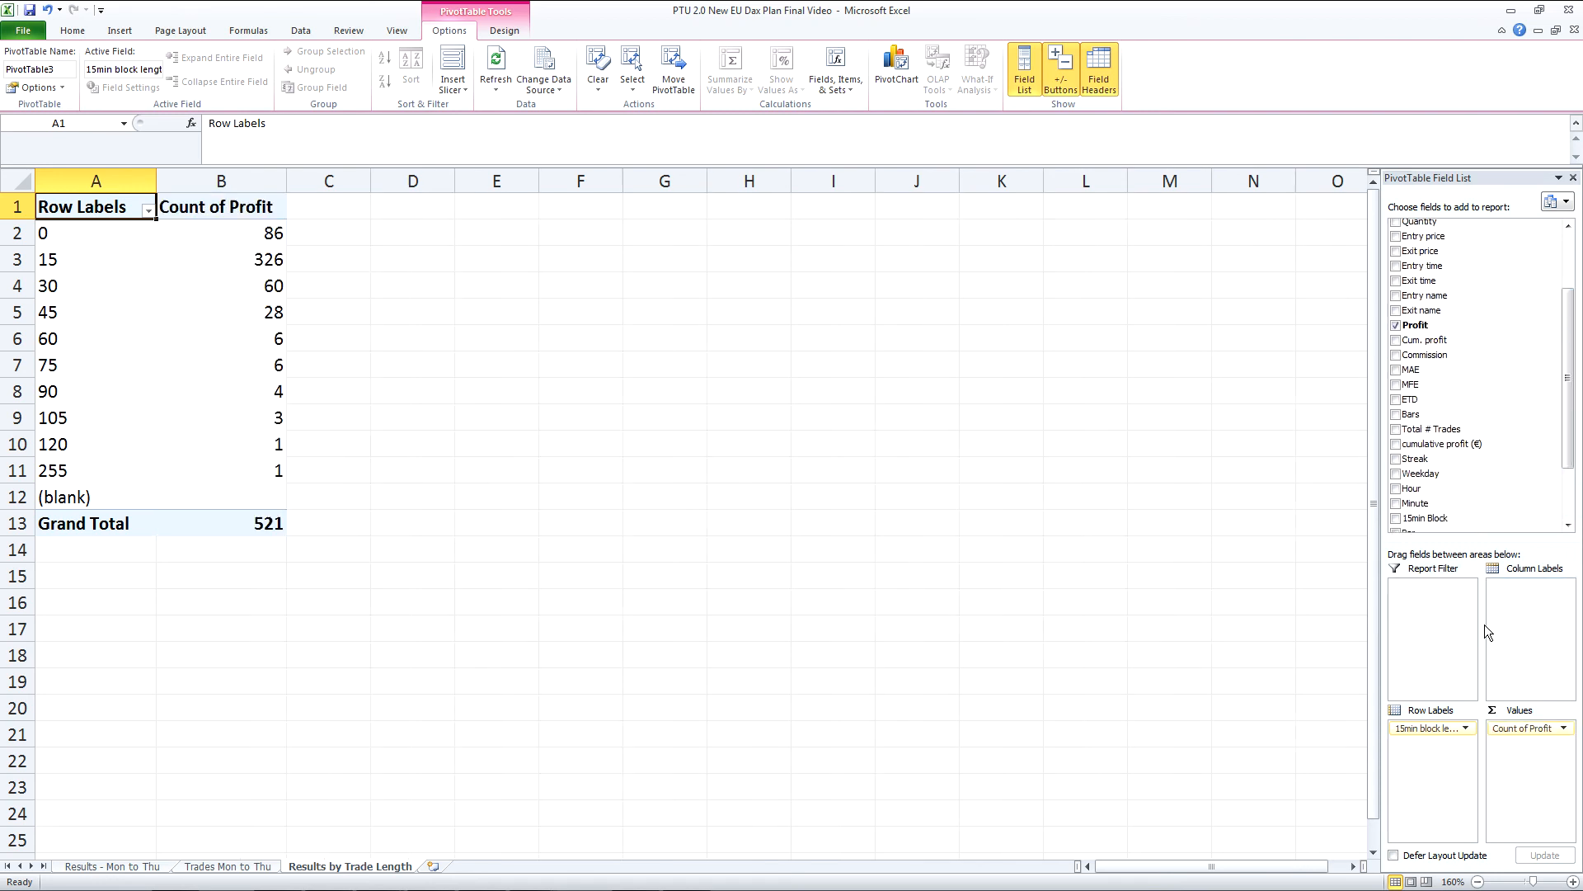
{"action": "left_click_drag", "start_coordinate": [1434, 328], "coordinate": [1532, 746]}
{"action": "left_click_drag", "start_coordinate": [1443, 326], "coordinate": [1533, 753]}
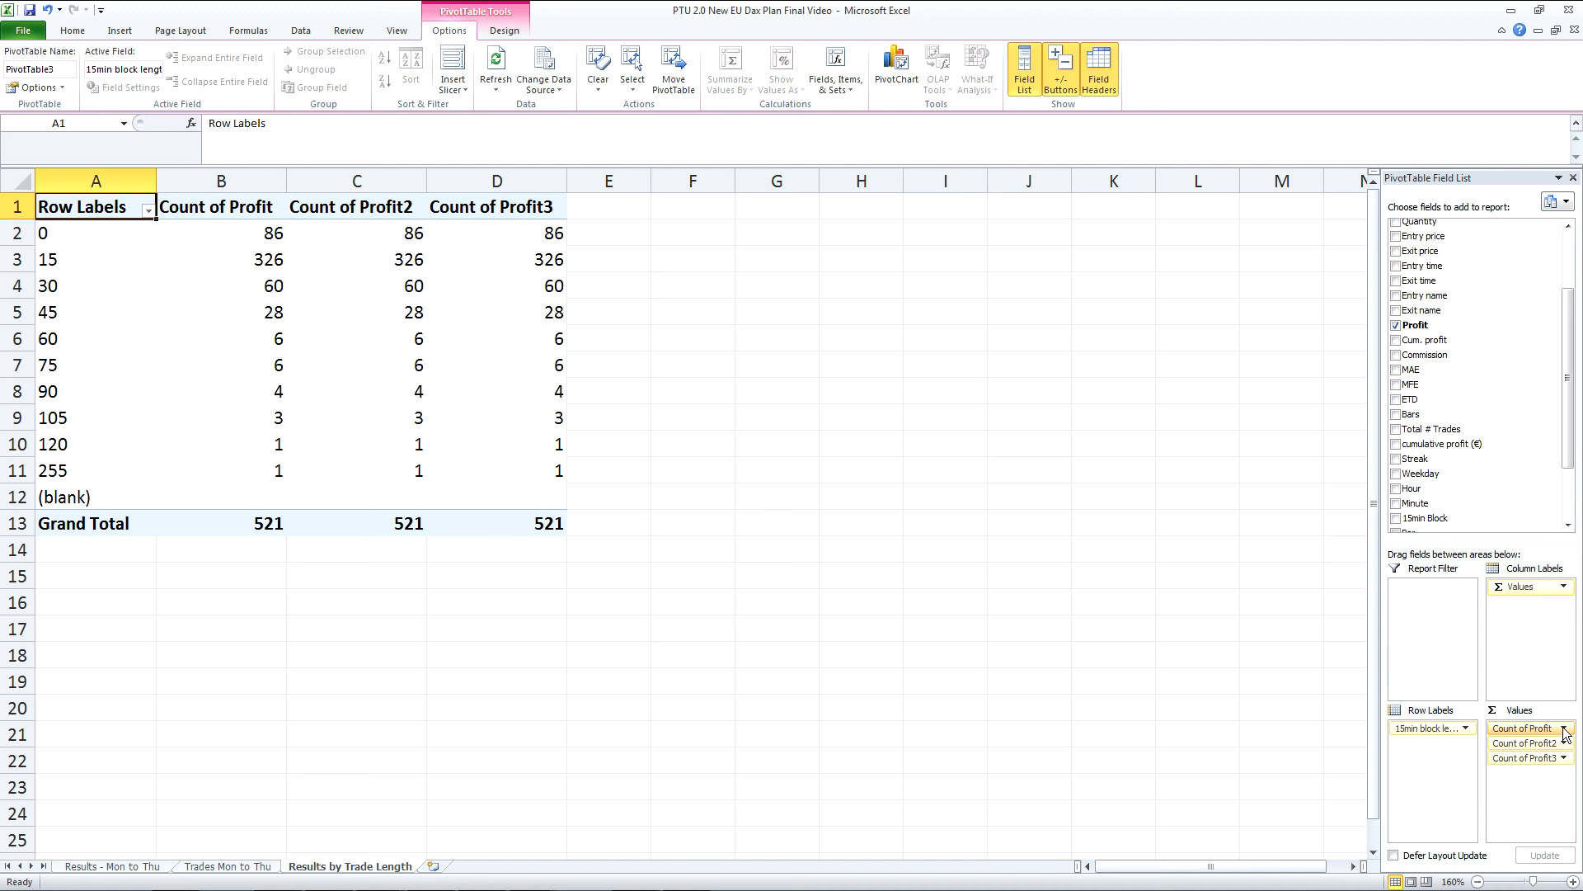
Summarize the first Profit value field by Sum.
{"action": "left_click", "coordinate": [1500, 728]}
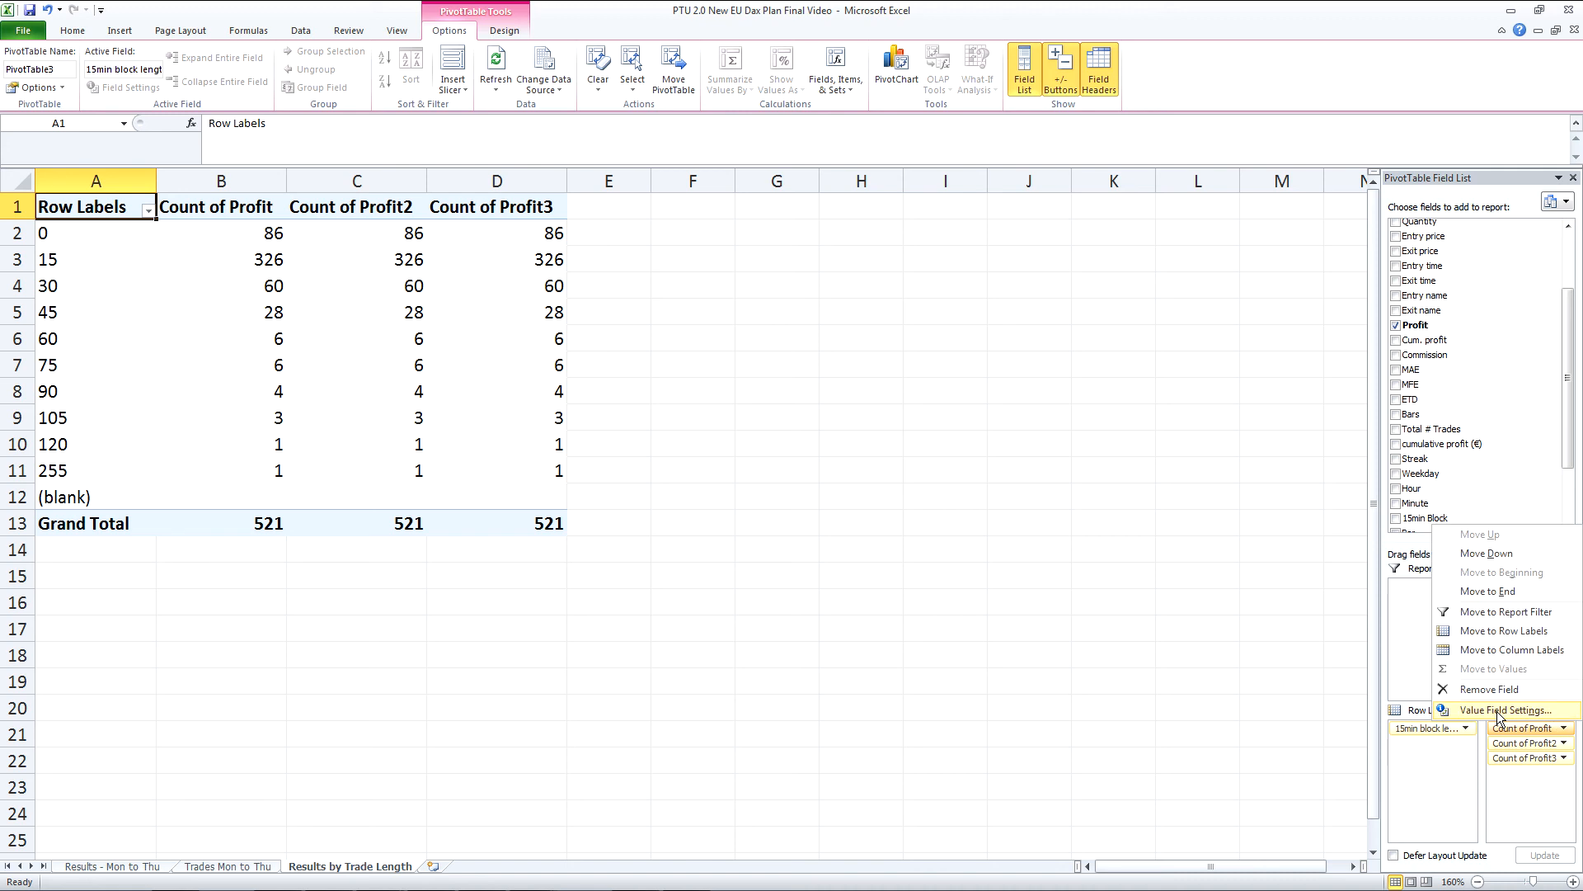
{"action": "left_click", "coordinate": [1504, 710]}
{"action": "left_click", "coordinate": [398, 426]}
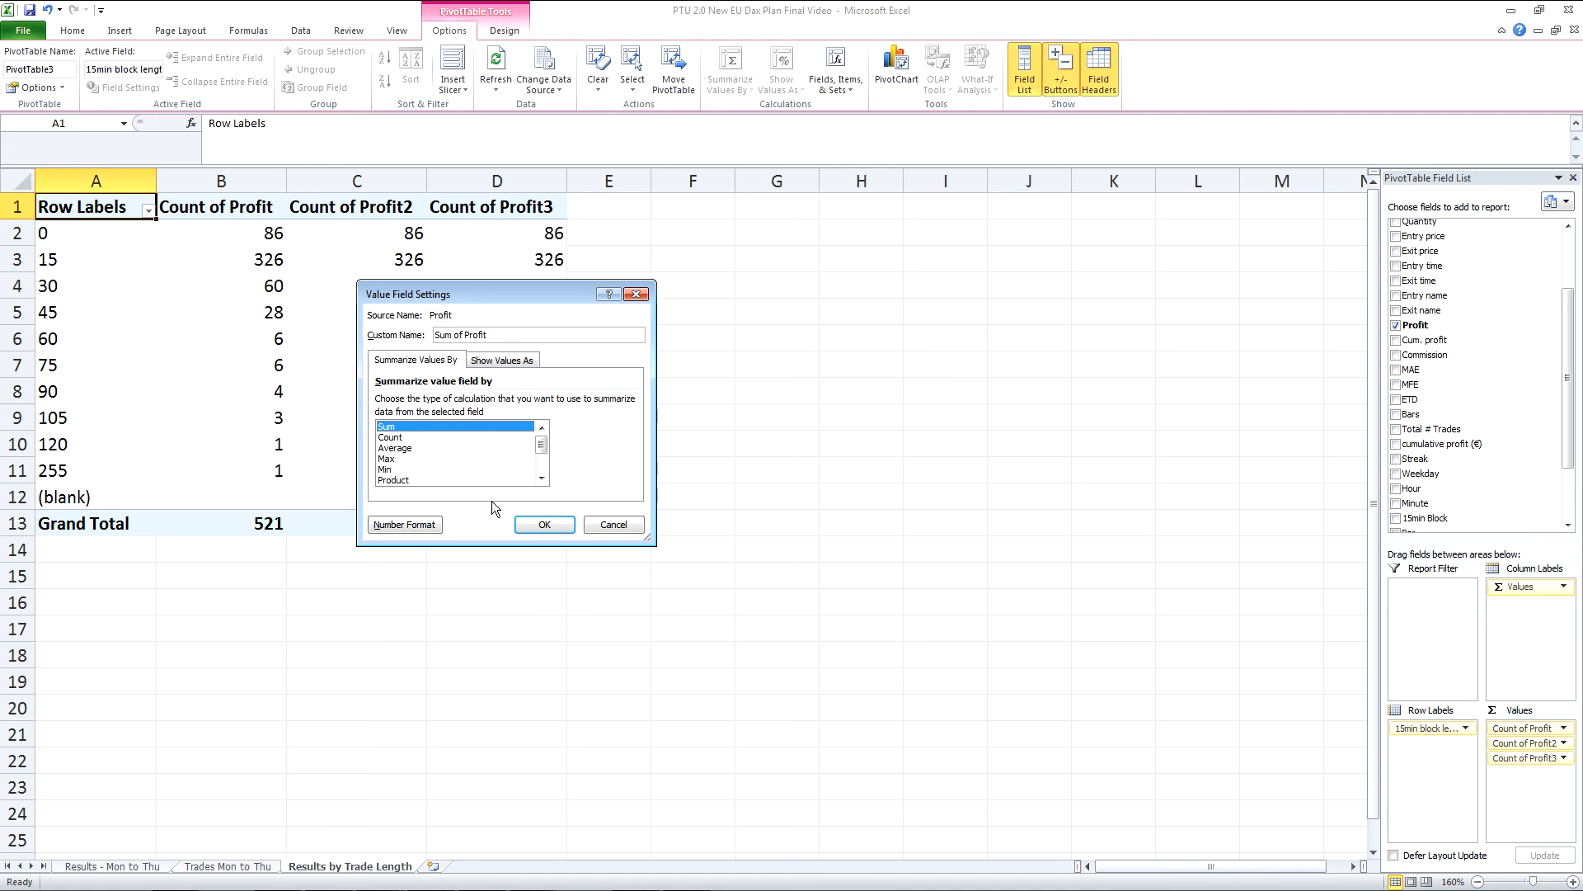
{"action": "left_click", "coordinate": [539, 526]}
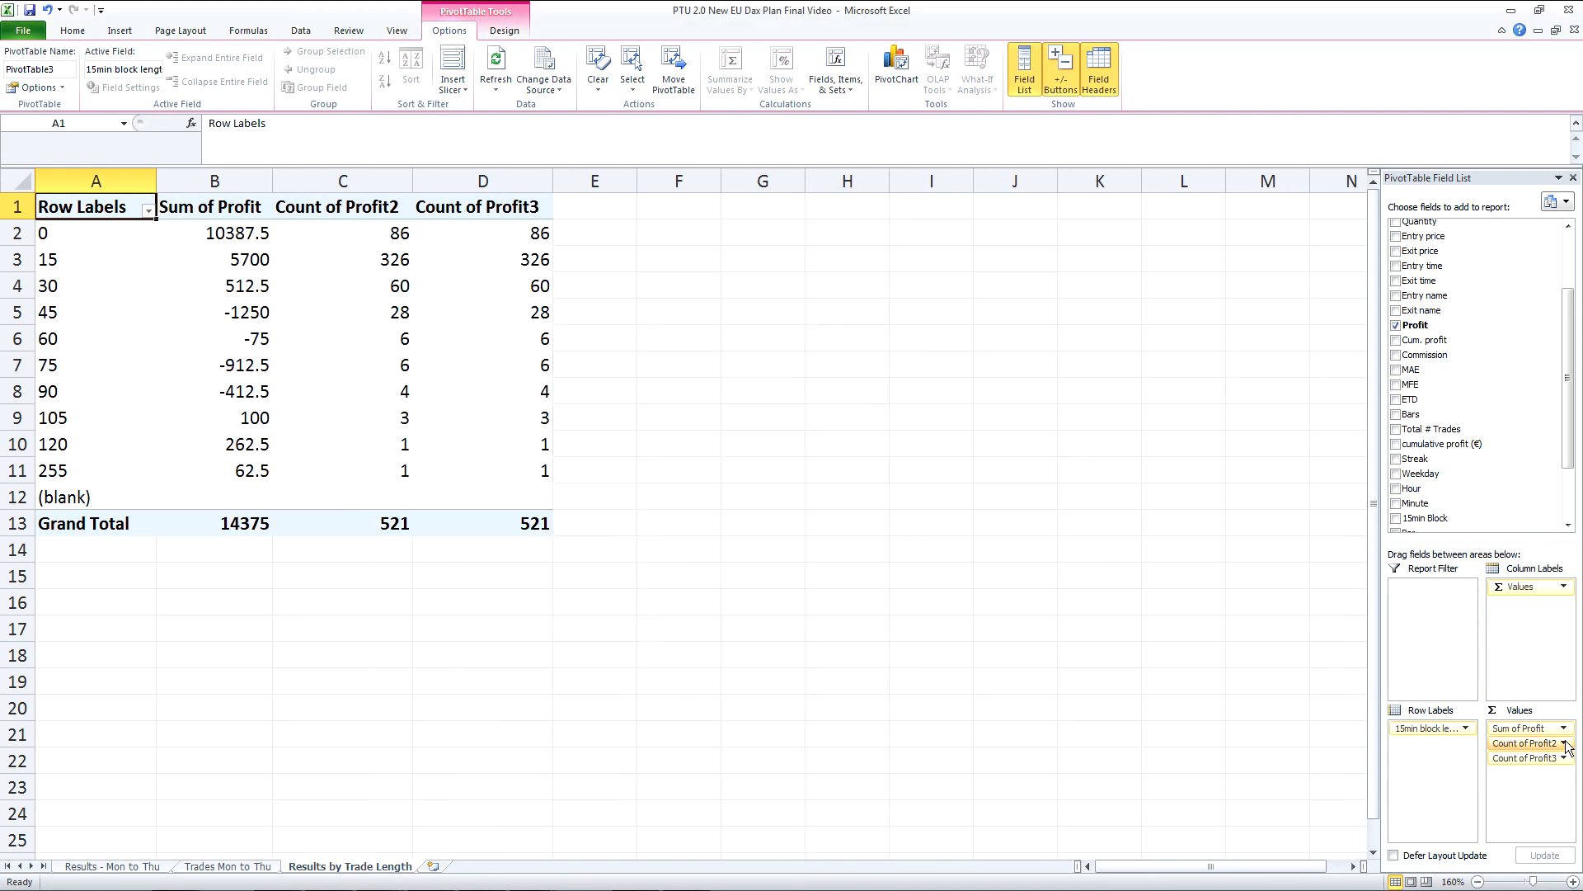
Summarize the second Profit value field by Average.
{"action": "left_click", "coordinate": [1509, 745]}
{"action": "left_click", "coordinate": [1512, 725]}
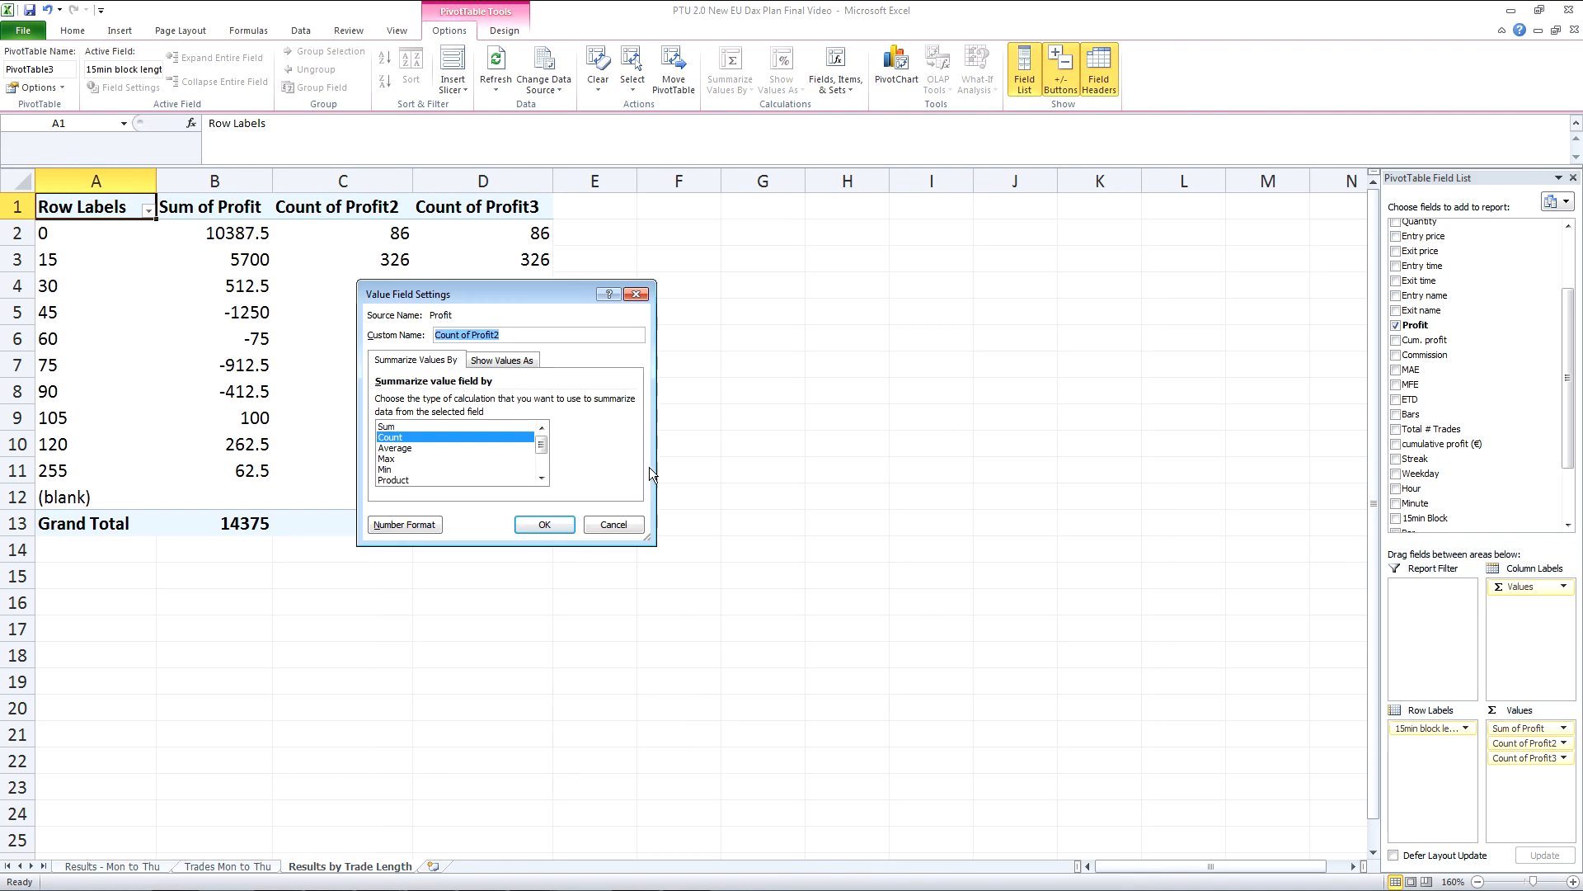
{"action": "left_click", "coordinate": [406, 448]}
{"action": "left_click", "coordinate": [528, 524]}
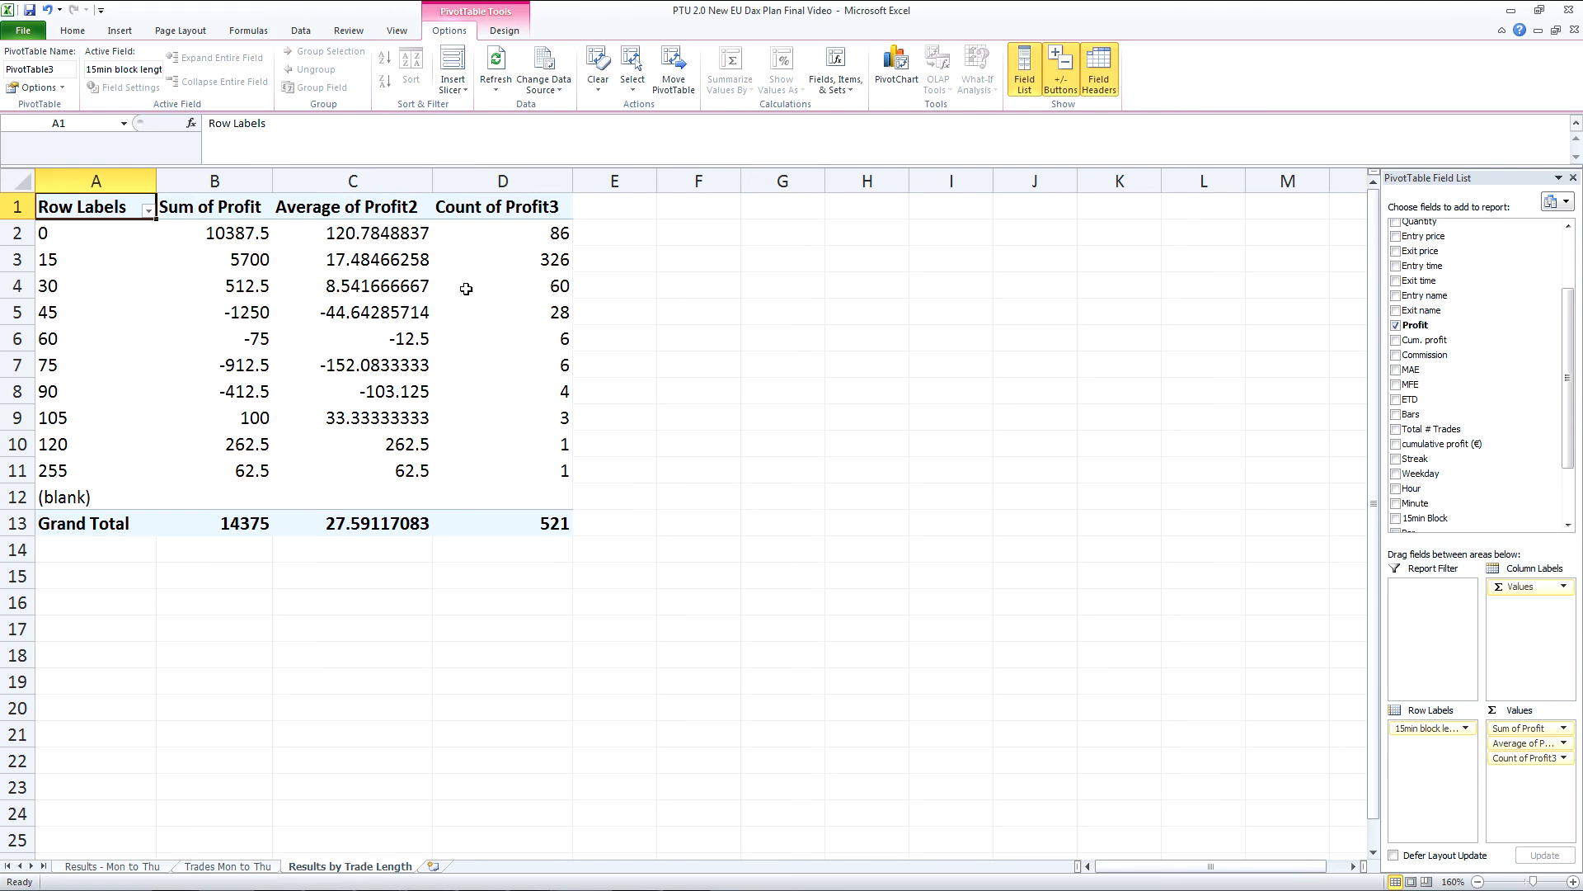
Format the Sum of Profit and Average of Profit2 values, B2:C13, as currency with the € Euro (€ 123) symbol and 2 decimal places.
{"action": "left_click_drag", "start_coordinate": [242, 233], "coordinate": [377, 521]}
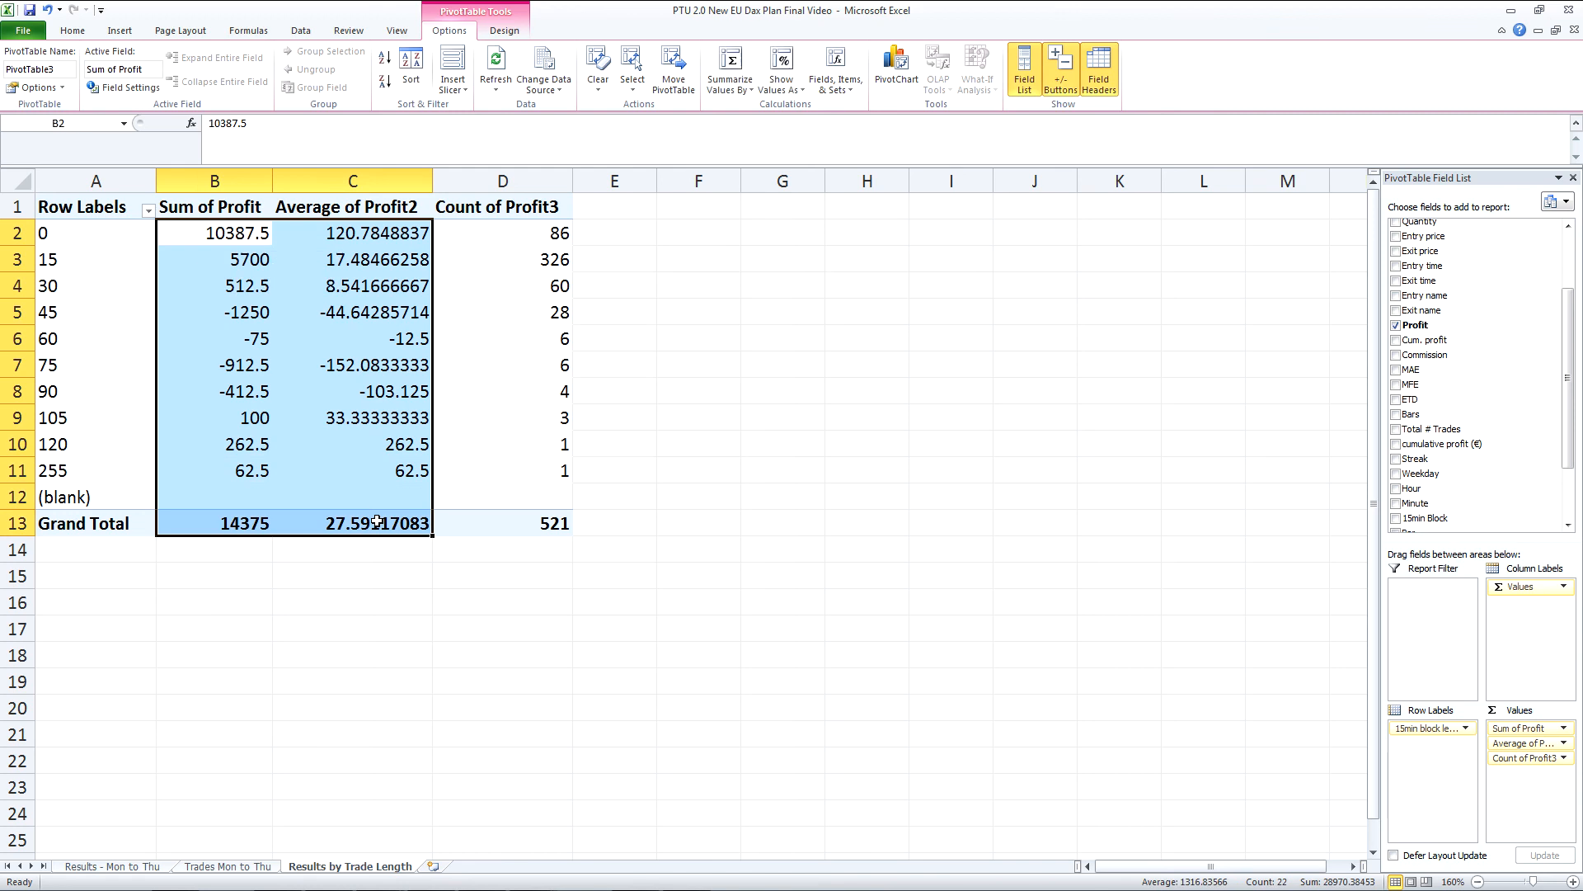
{"action": "right_click", "coordinate": [354, 402]}
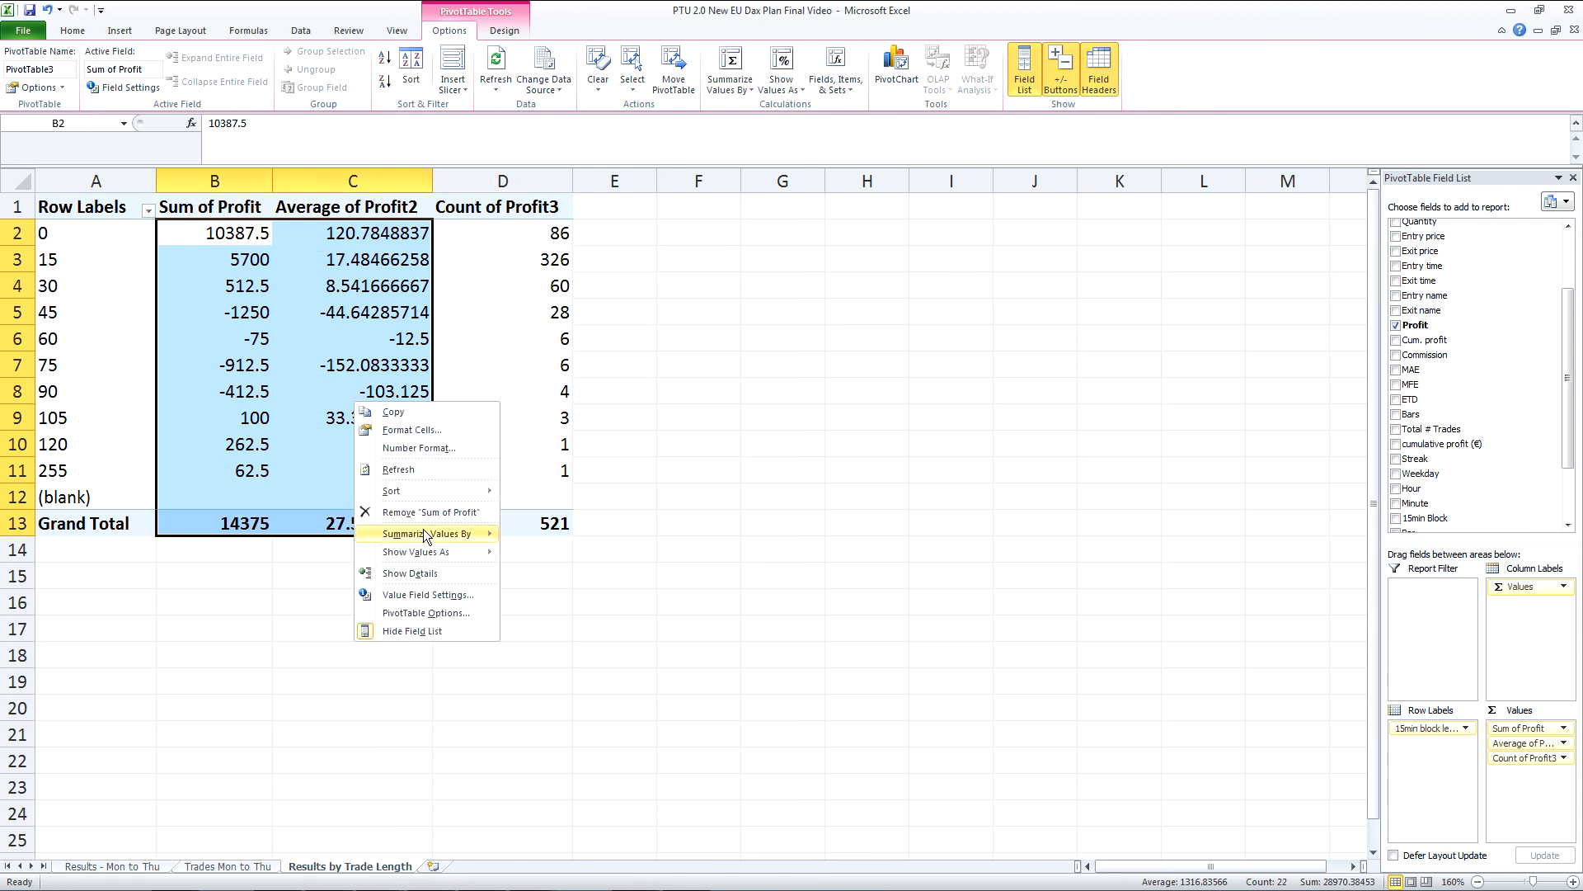
{"action": "left_click", "coordinate": [434, 431]}
{"action": "left_click", "coordinate": [265, 328]}
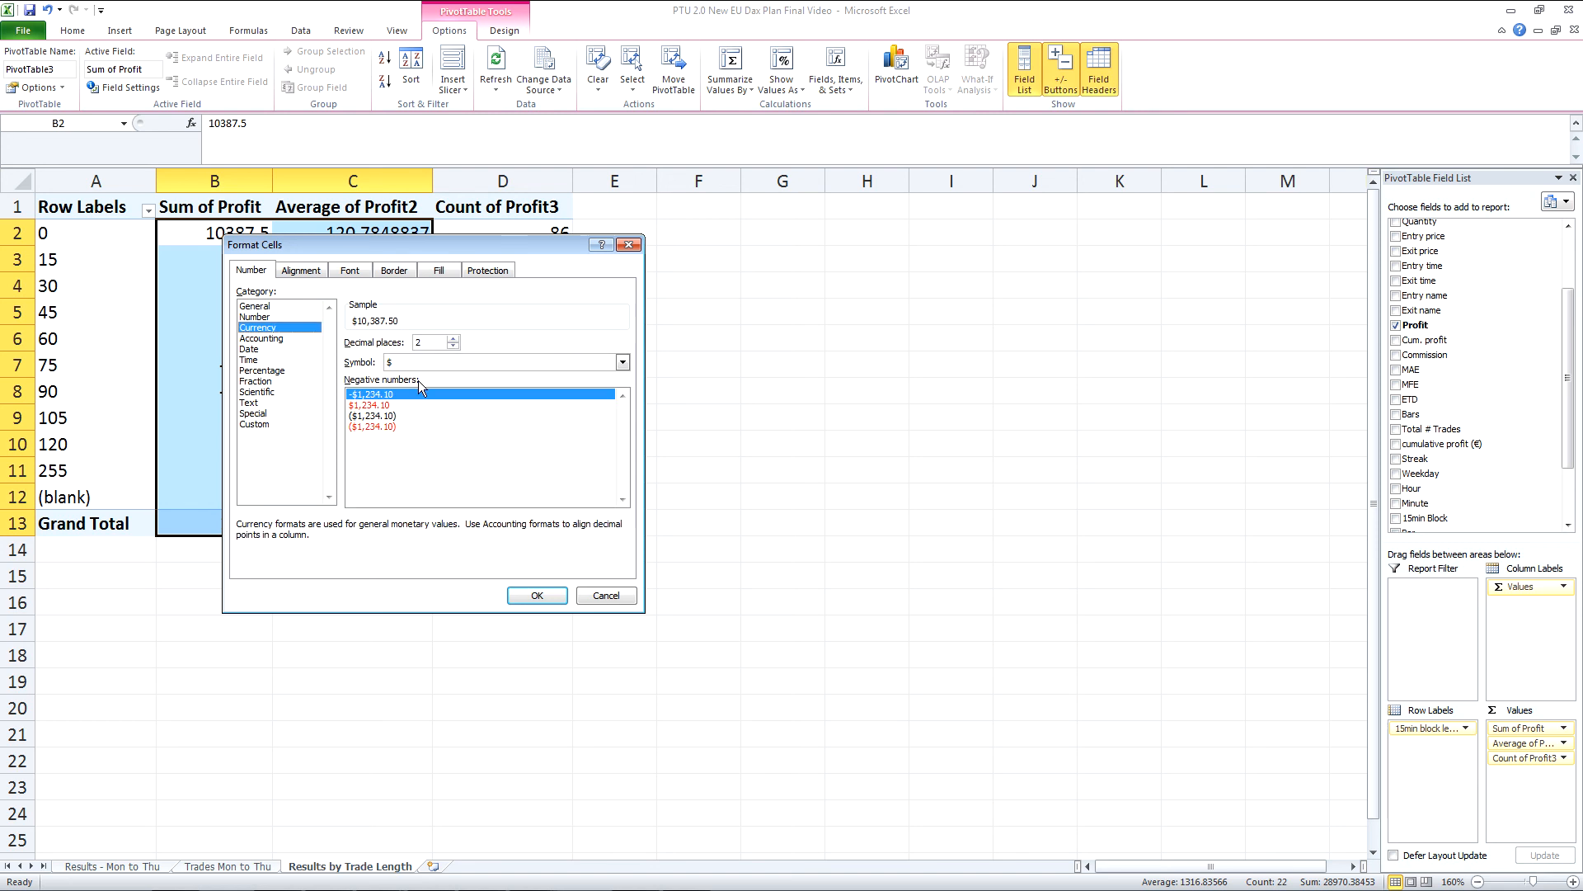
{"action": "left_click", "coordinate": [622, 362]}
{"action": "left_click_drag", "start_coordinate": [622, 381], "coordinate": [621, 393]}
{"action": "scroll", "coordinate": [555, 397], "scroll_direction": "down", "scroll_amount": 5}
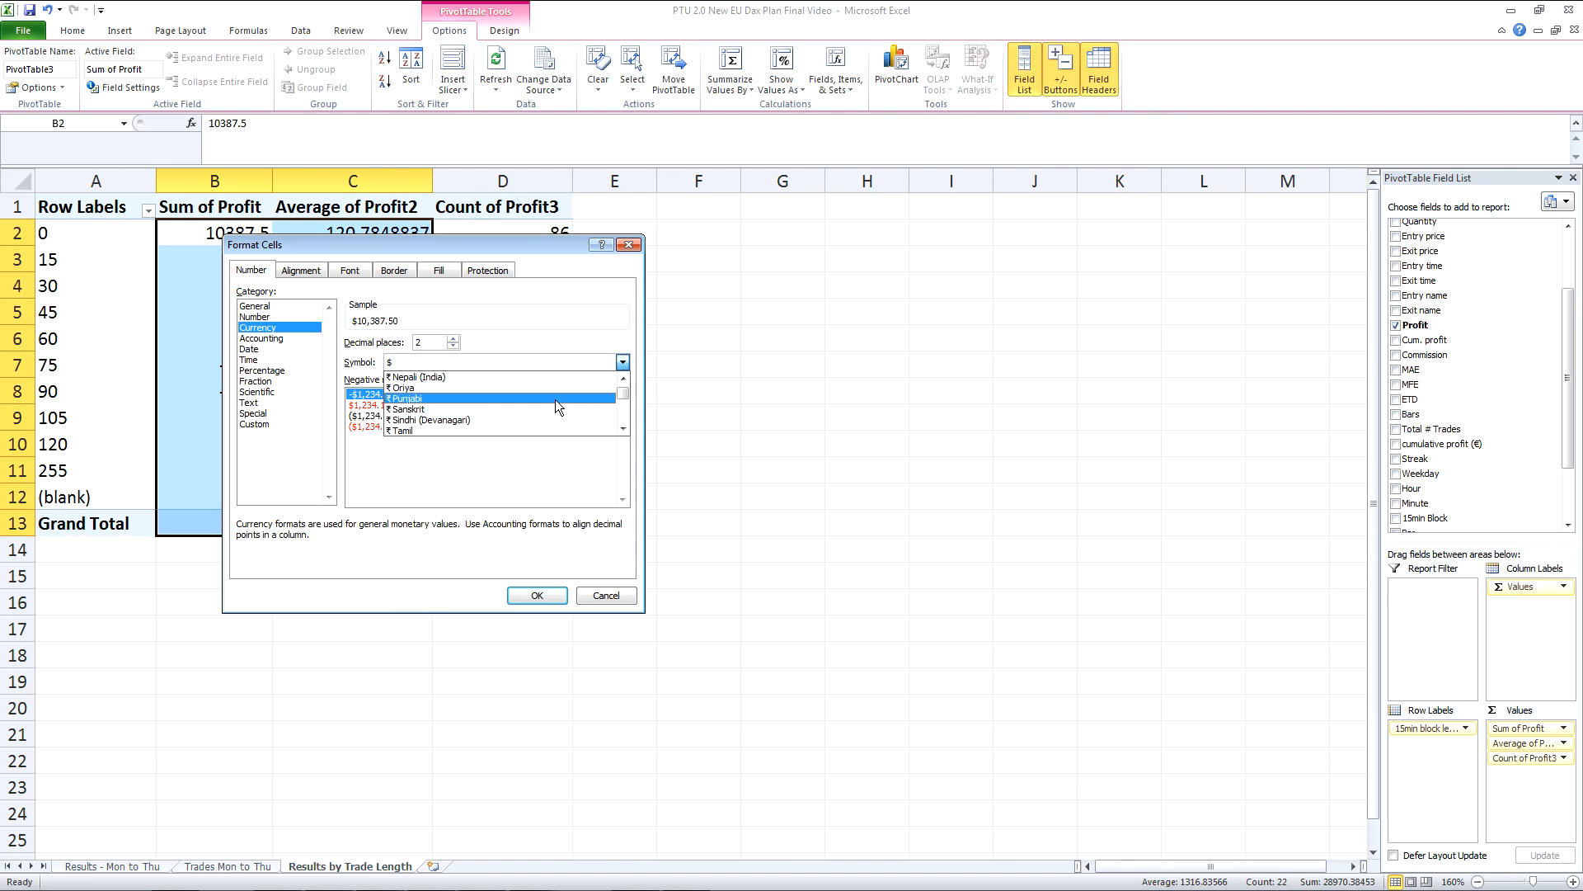
{"action": "scroll", "coordinate": [554, 404], "scroll_direction": "down", "scroll_amount": 5}
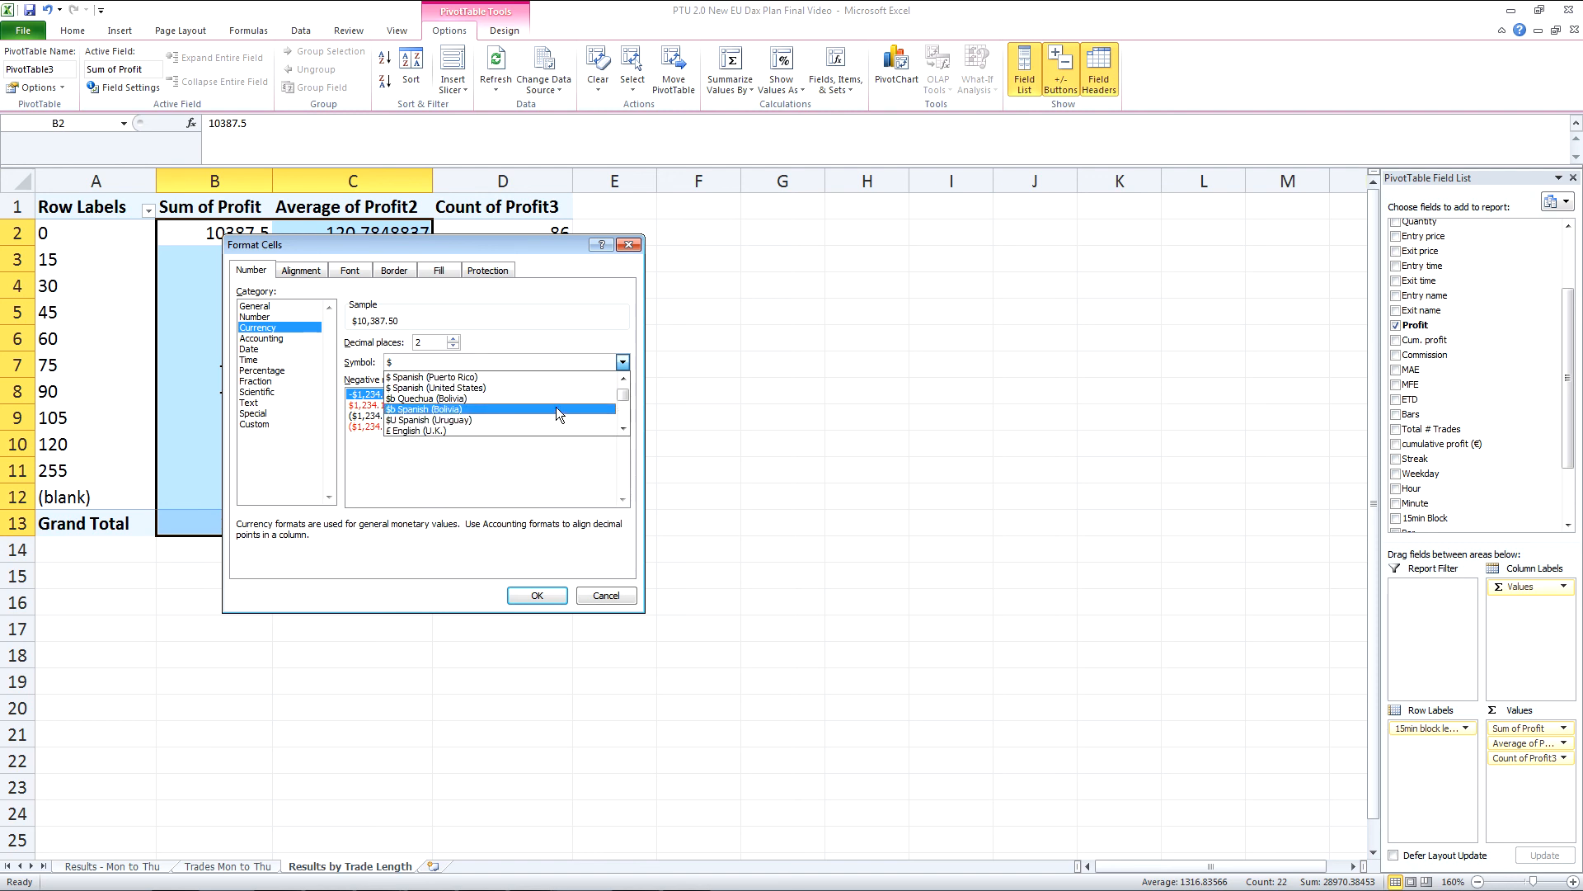
{"action": "scroll", "coordinate": [556, 409], "scroll_direction": "down", "scroll_amount": 5}
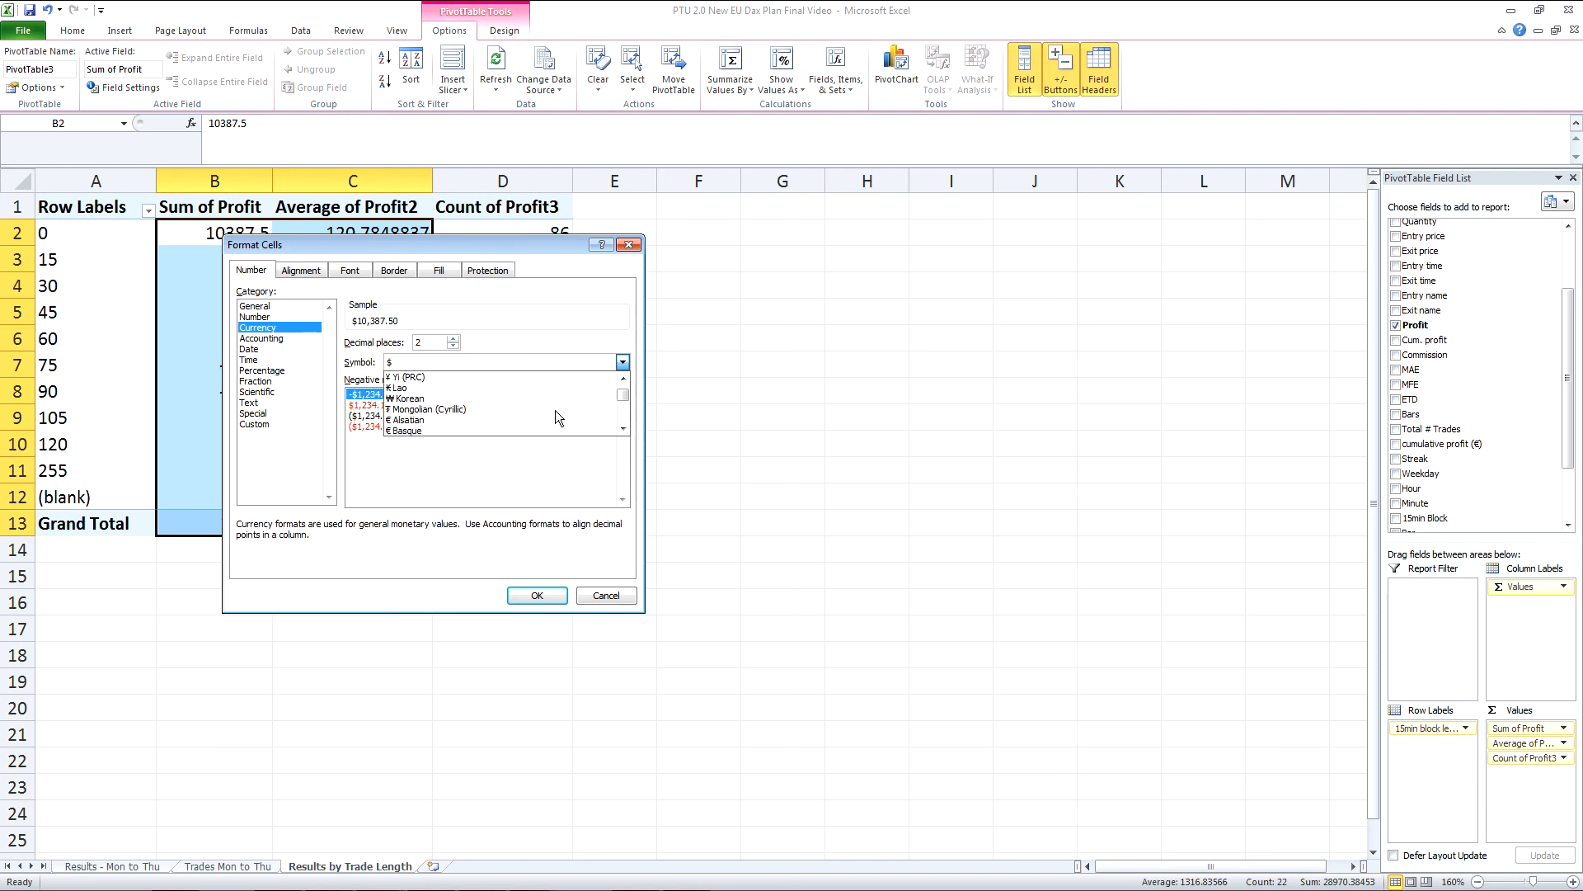
{"action": "scroll", "coordinate": [517, 413], "scroll_direction": "down", "scroll_amount": 2}
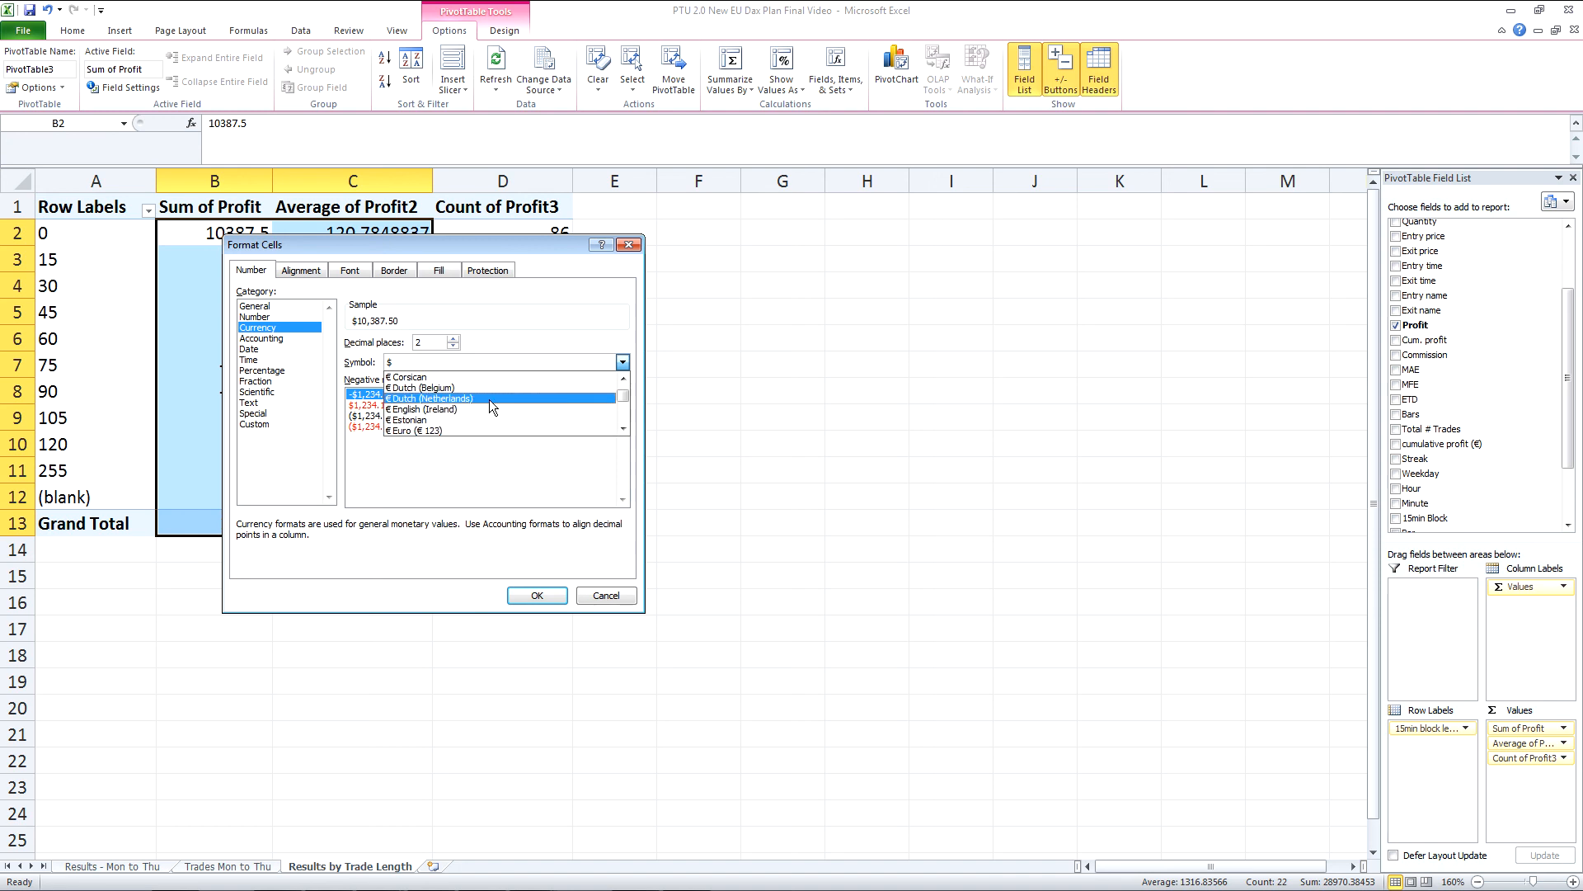
{"action": "left_click", "coordinate": [465, 407]}
{"action": "left_click", "coordinate": [473, 363]}
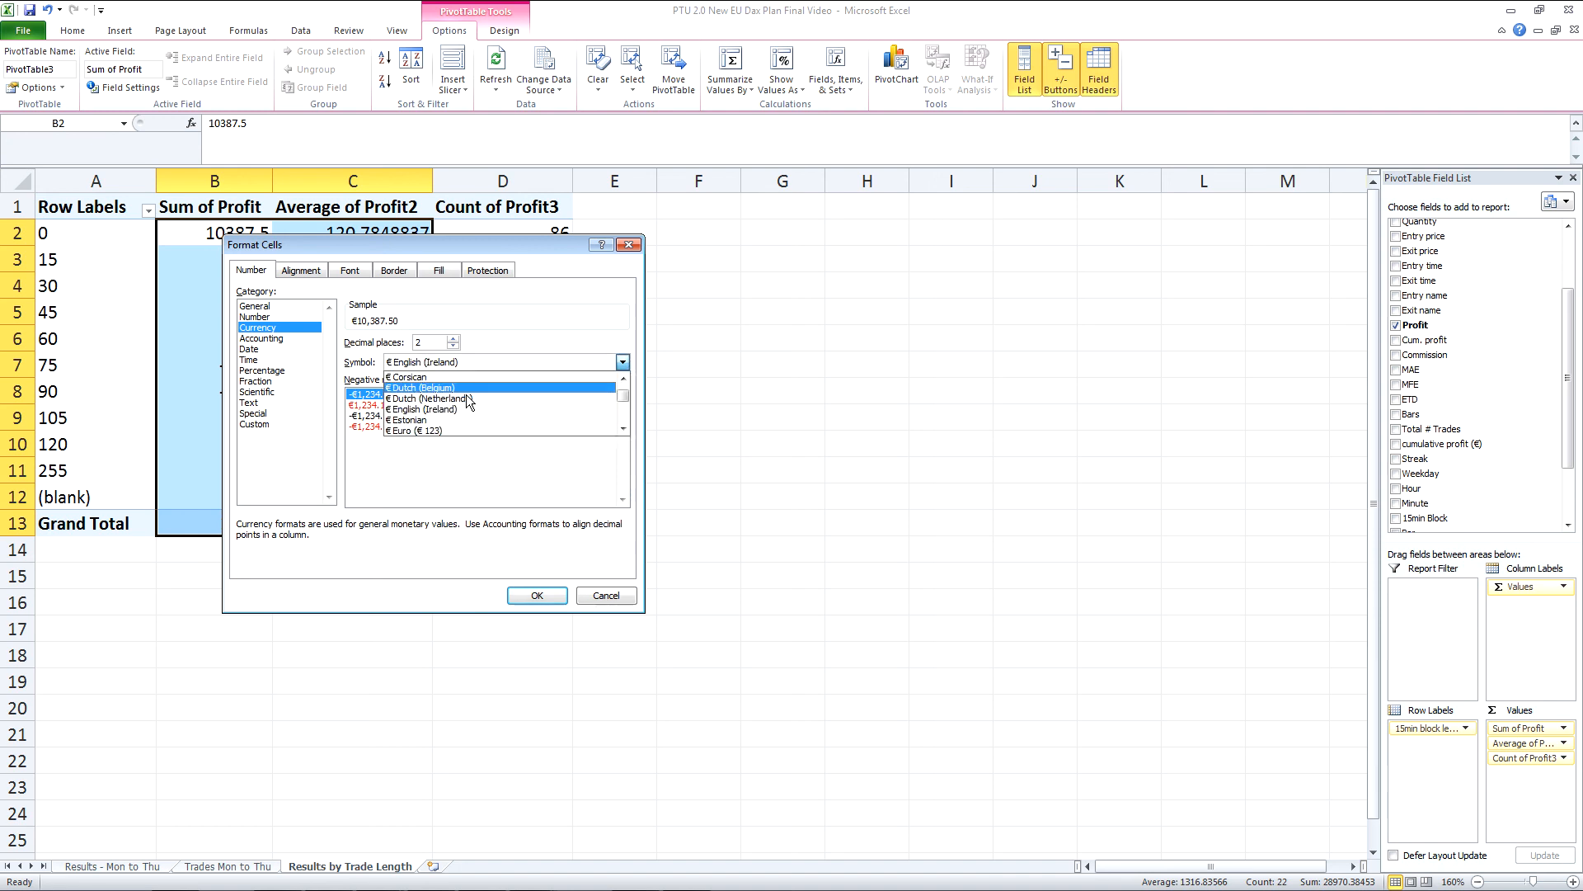
{"action": "left_click", "coordinate": [450, 427]}
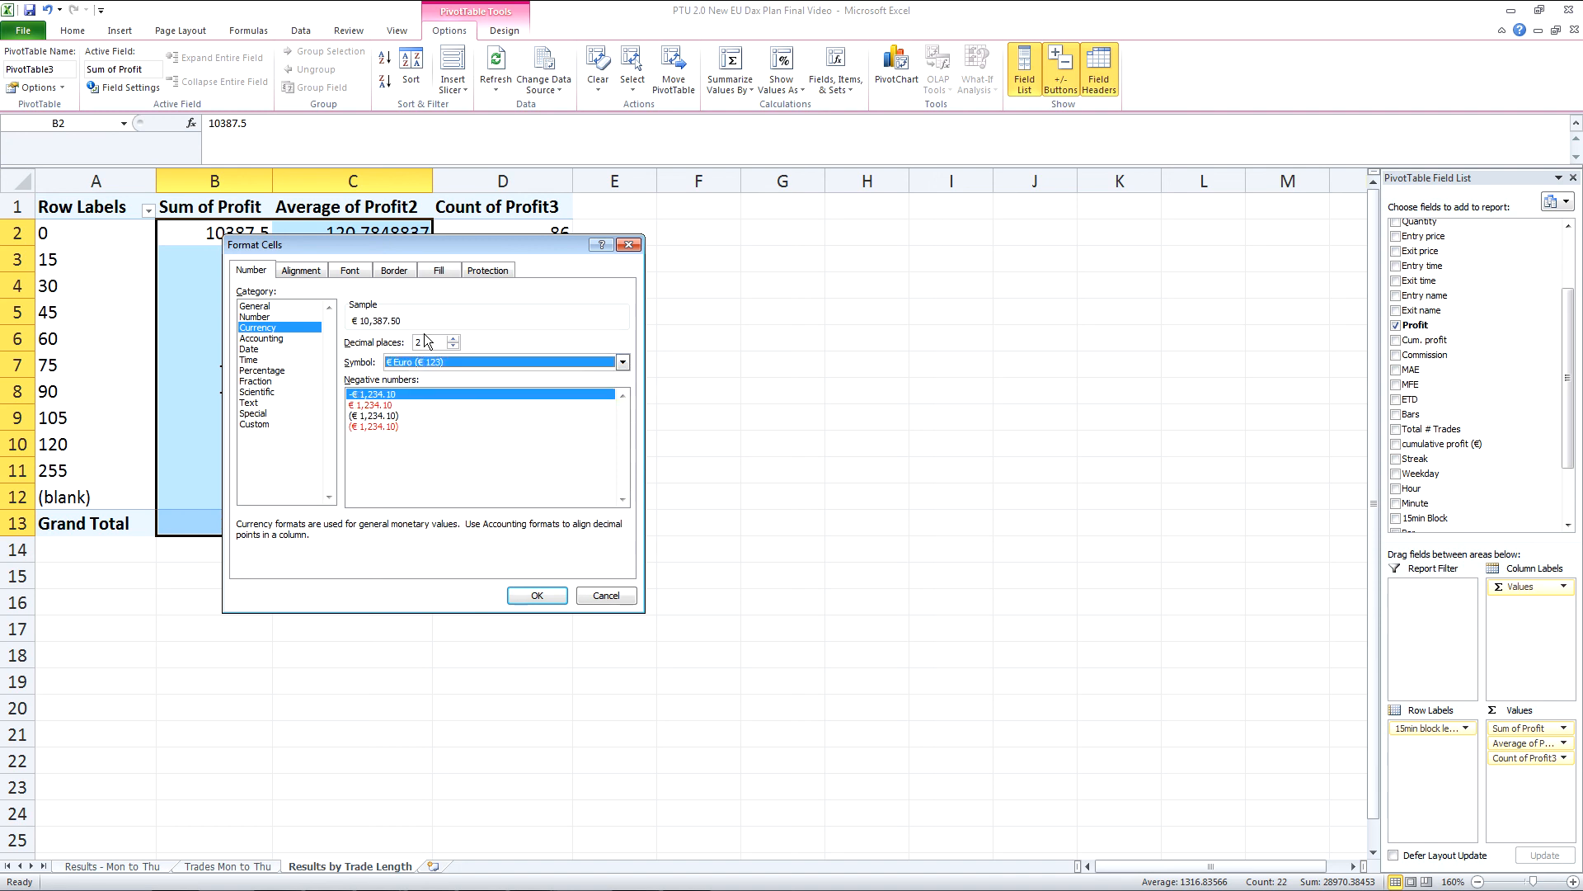
{"action": "left_click", "coordinate": [536, 596]}
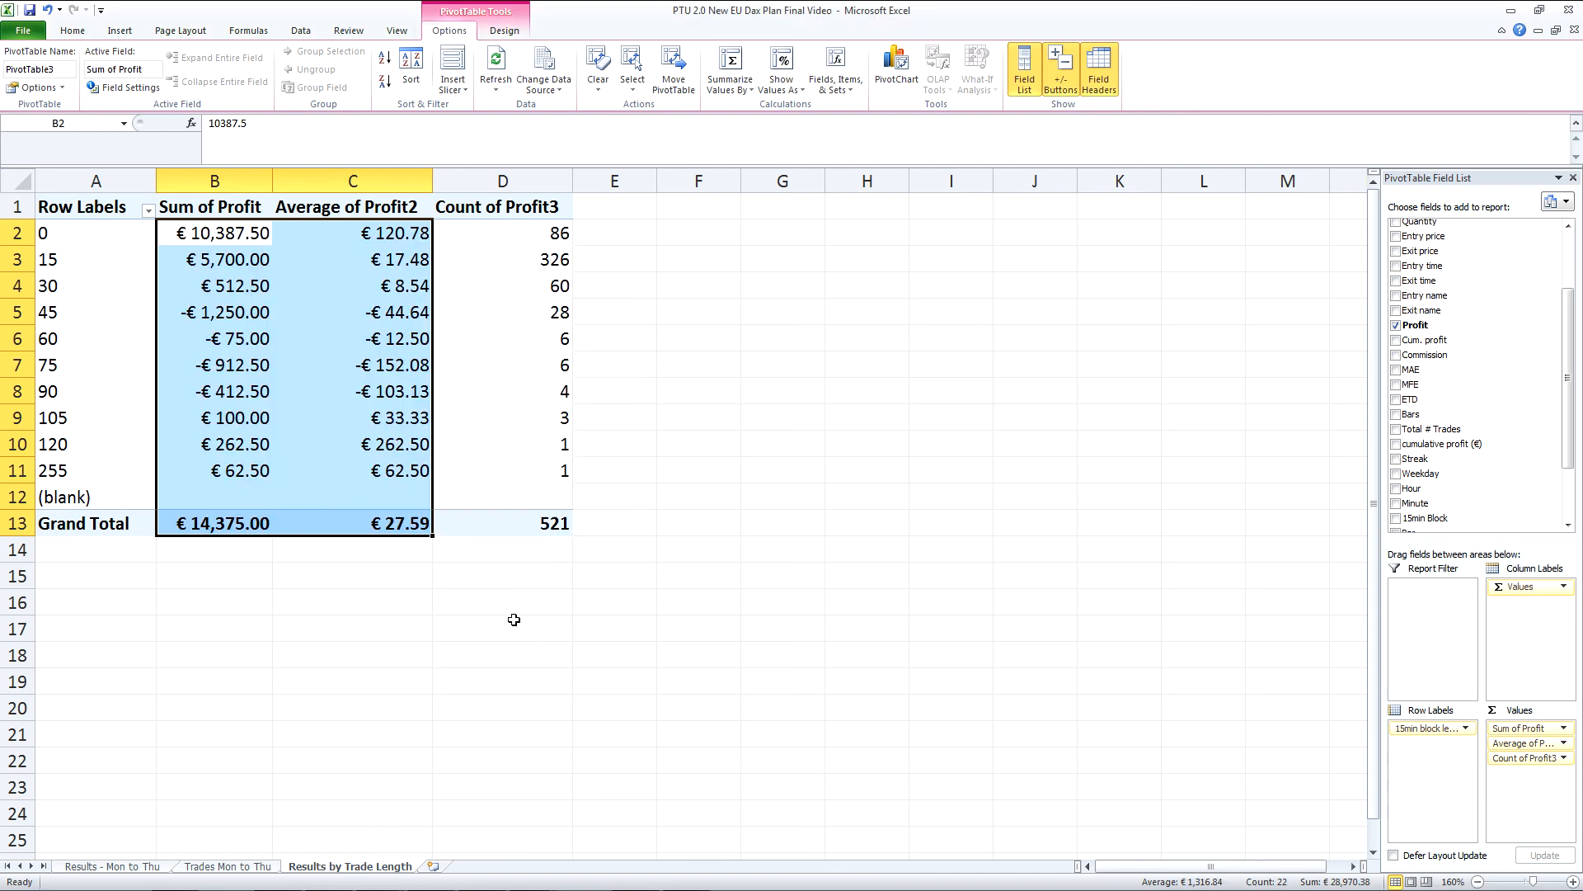
{"action": "left_click", "coordinate": [514, 620]}
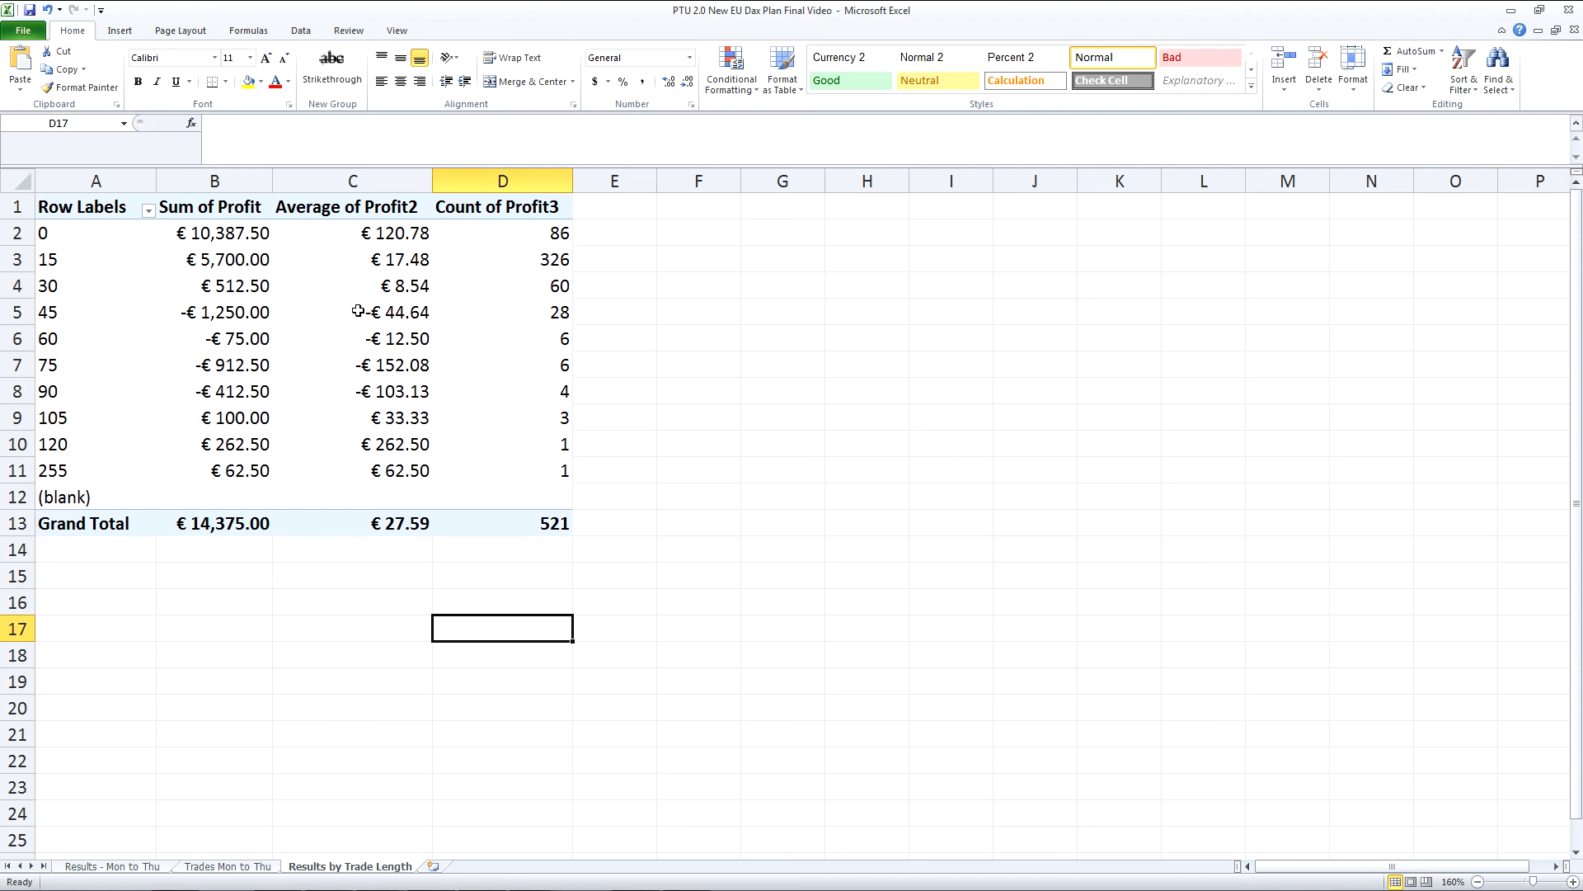
Filter the (blank) item out of the PivotTable's row labels.
{"action": "left_click", "coordinate": [151, 211]}
{"action": "scroll", "coordinate": [207, 437], "scroll_direction": "down", "scroll_amount": 1}
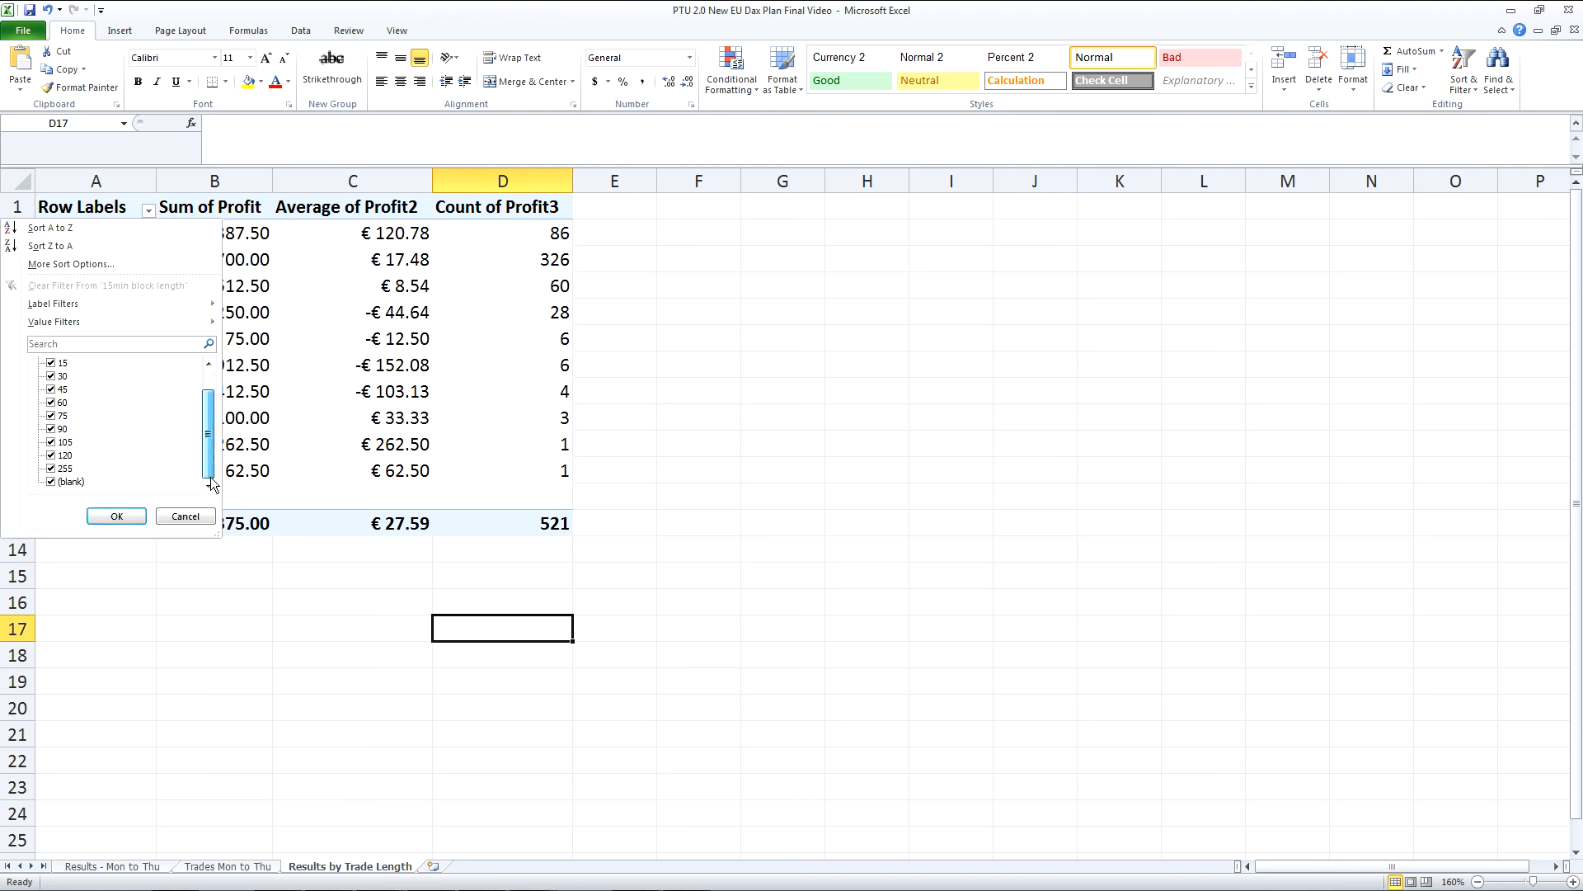
{"action": "left_click", "coordinate": [51, 481]}
{"action": "left_click", "coordinate": [117, 515]}
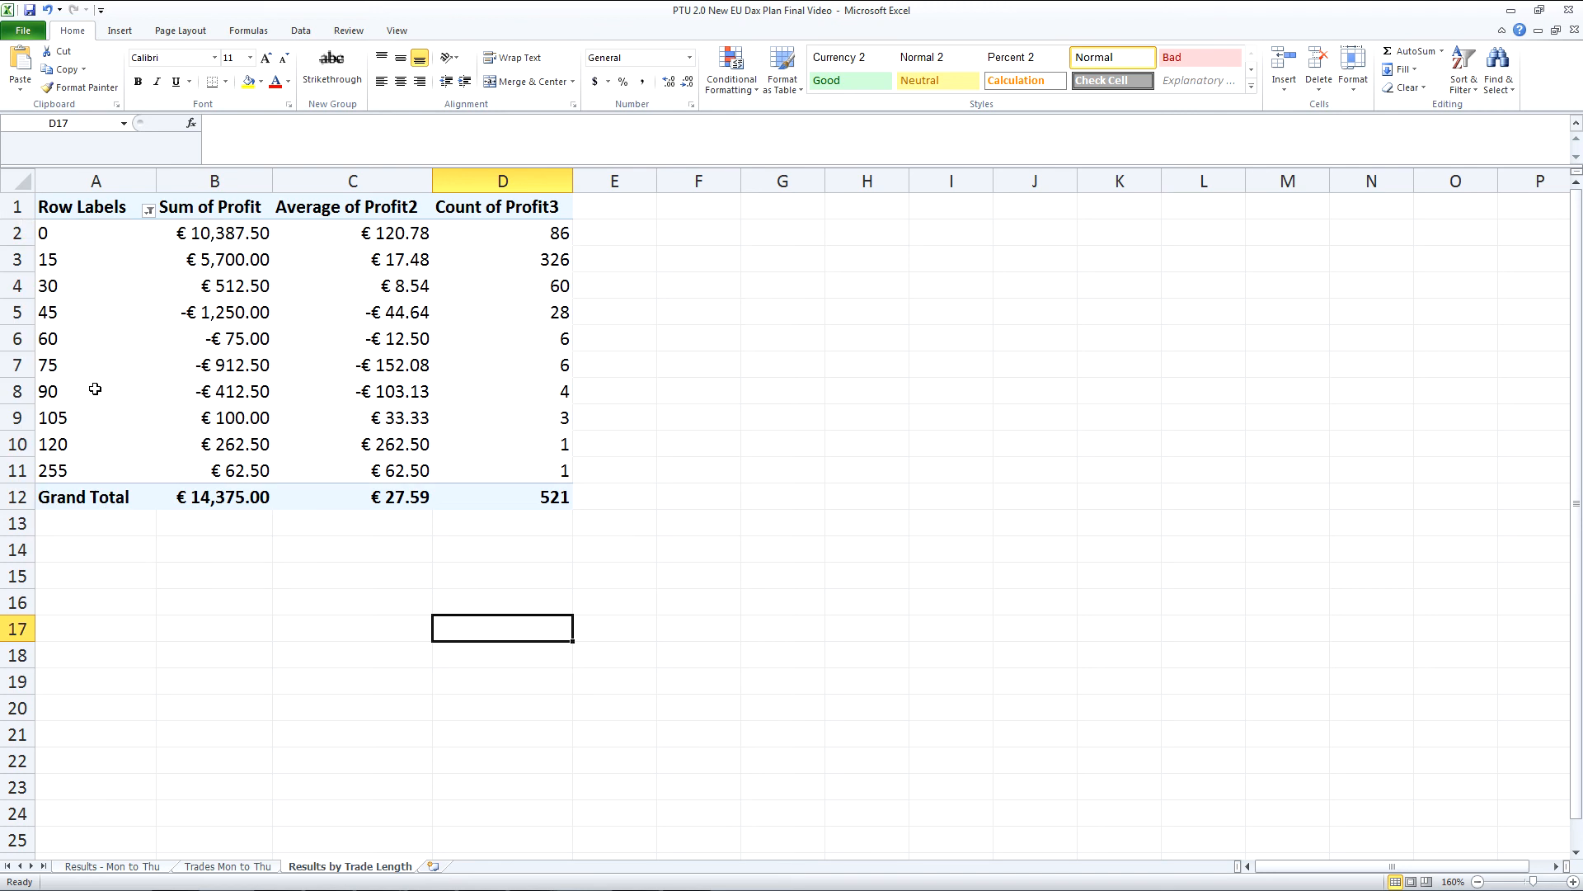
Apply the Blue-White-Red color scale to the Sum of Profit values in B2:B11, leaving out the grand total.
{"action": "left_click_drag", "start_coordinate": [206, 235], "coordinate": [261, 470]}
{"action": "left_click", "coordinate": [731, 73]}
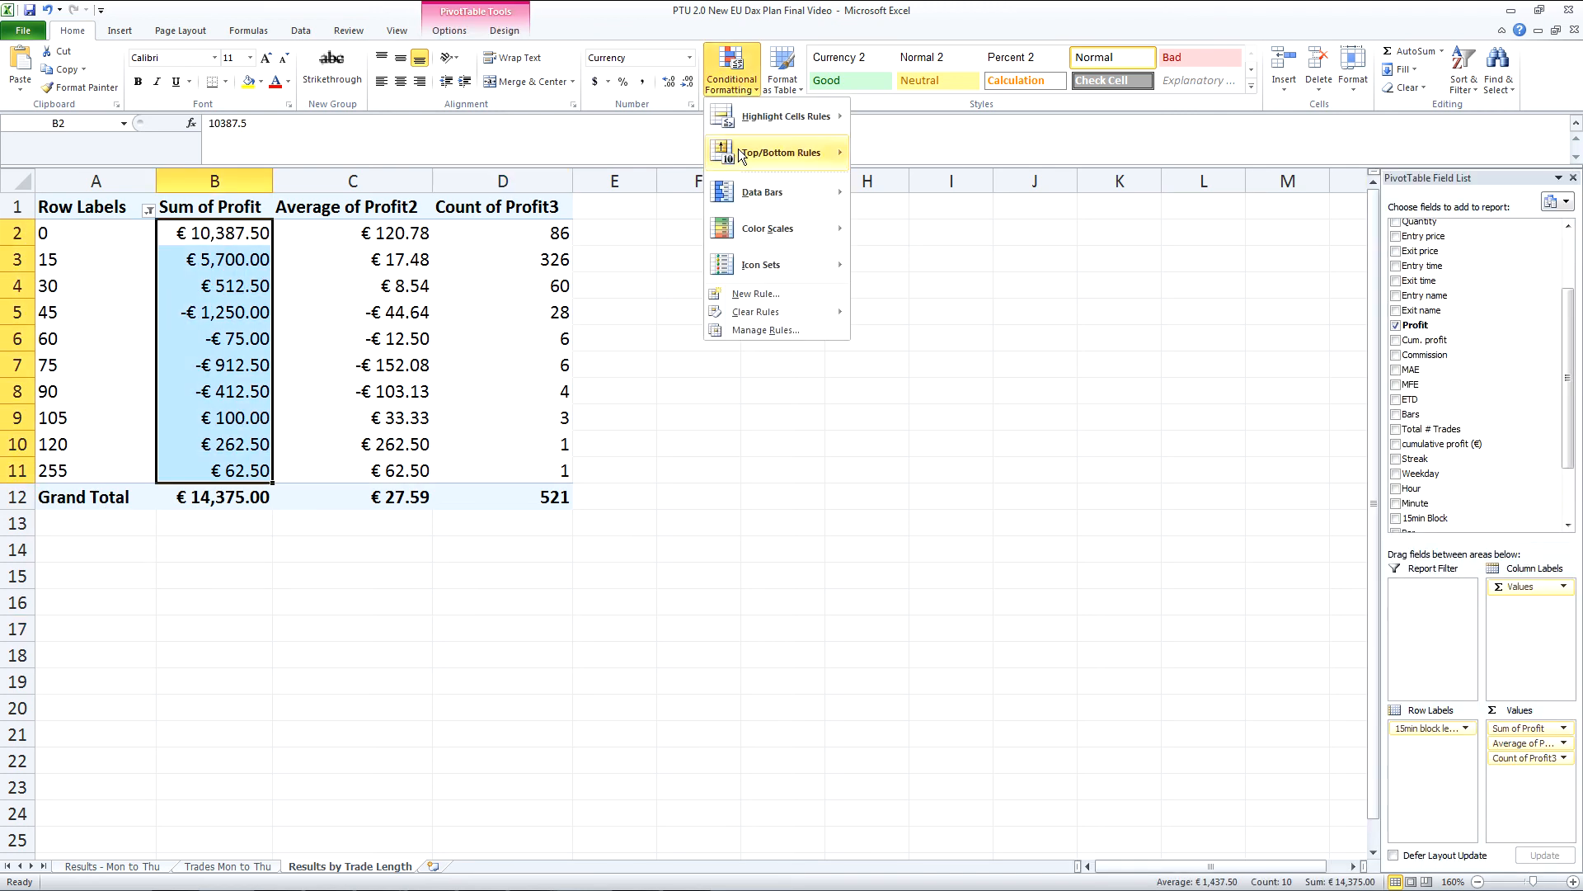
{"action": "mouse_move", "coordinate": [785, 196]}
{"action": "mouse_move", "coordinate": [808, 230]}
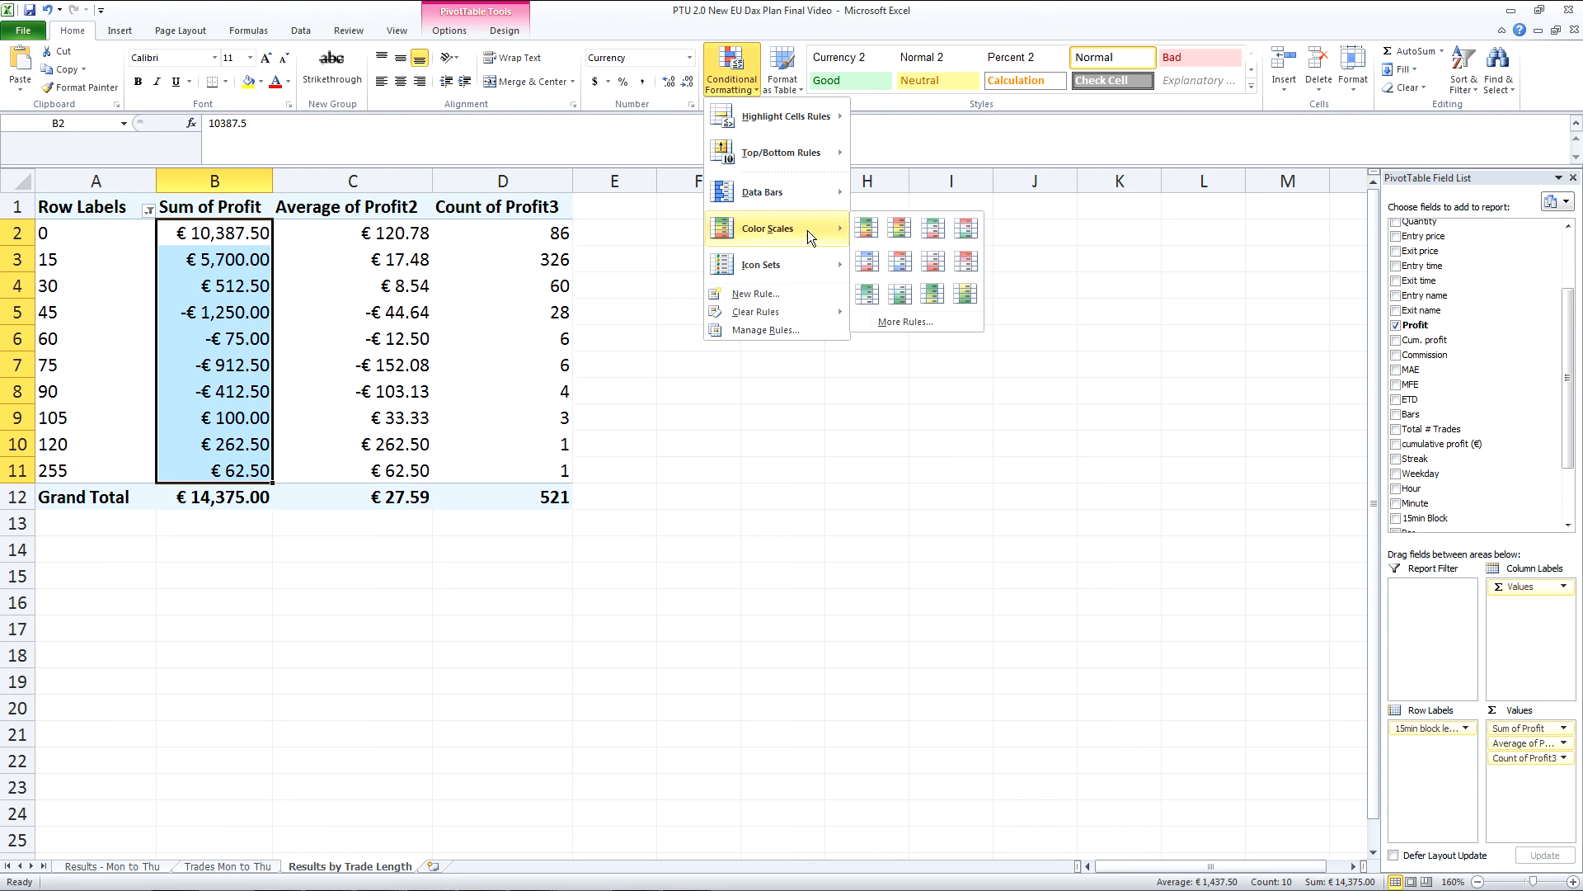
{"action": "left_click", "coordinate": [864, 264]}
Apply the Blue-White-Red color scale to the Average of Profit2 values in C2:C11.
{"action": "left_click_drag", "start_coordinate": [388, 233], "coordinate": [392, 460]}
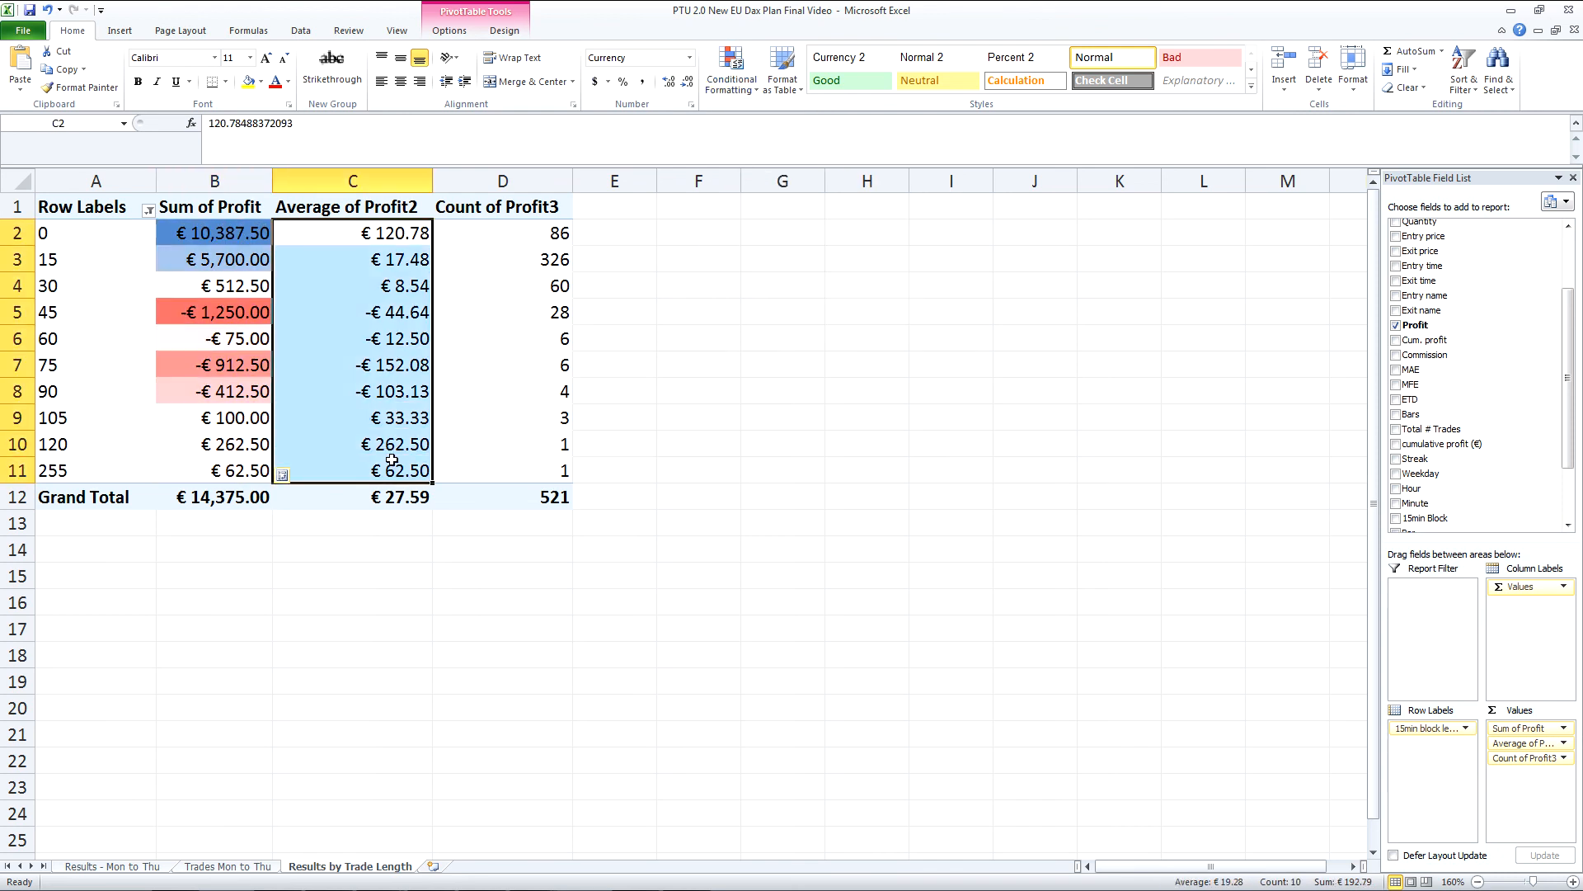
{"action": "left_click", "coordinate": [731, 70]}
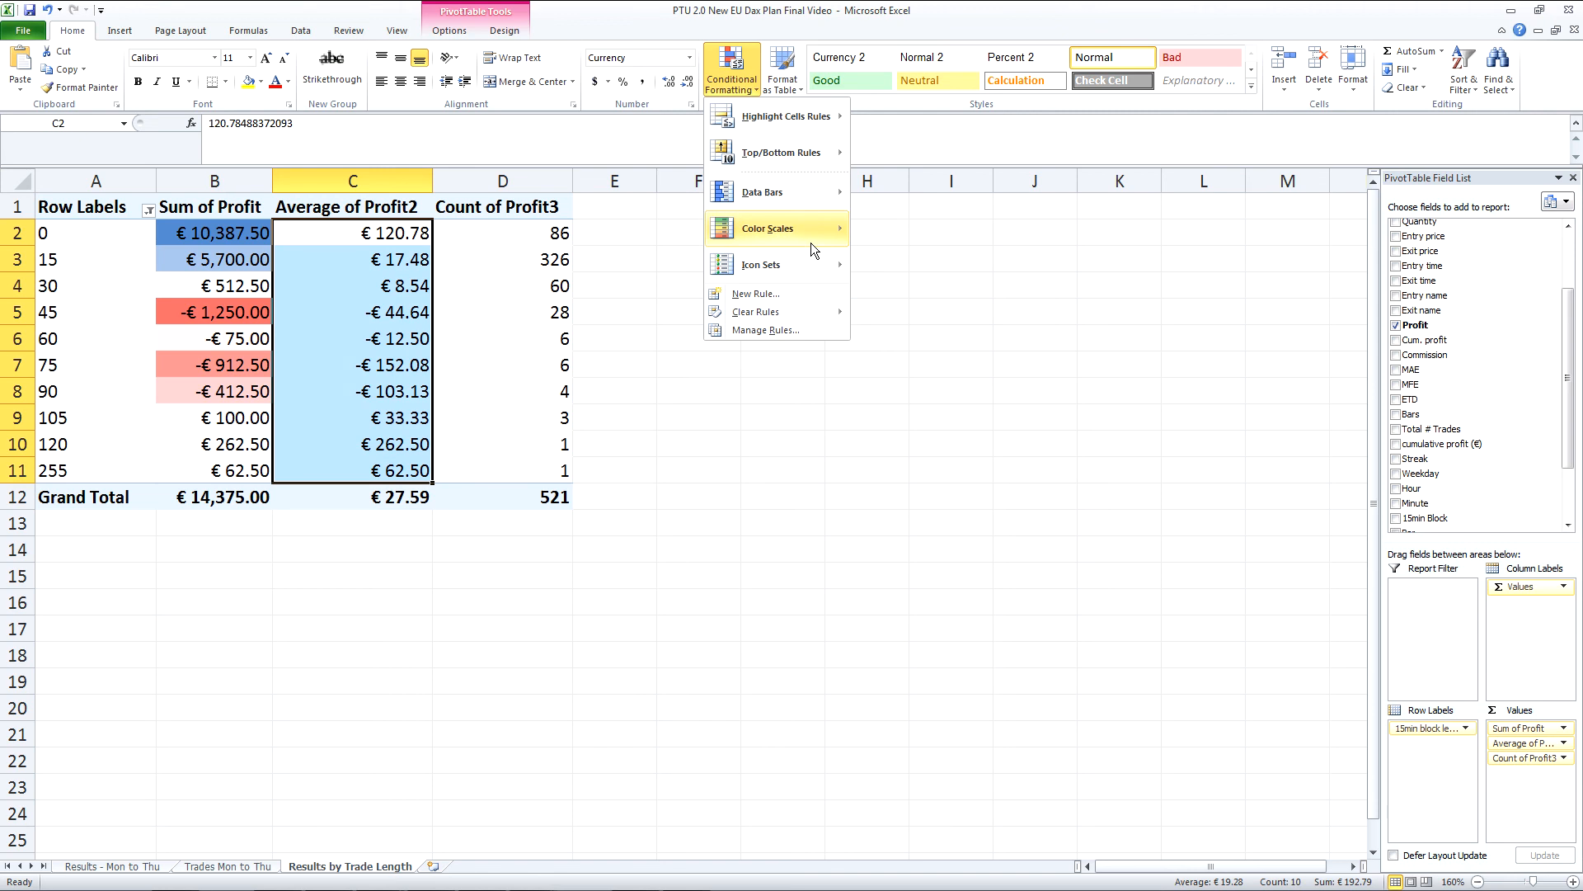
{"action": "mouse_move", "coordinate": [810, 239]}
{"action": "left_click", "coordinate": [867, 262]}
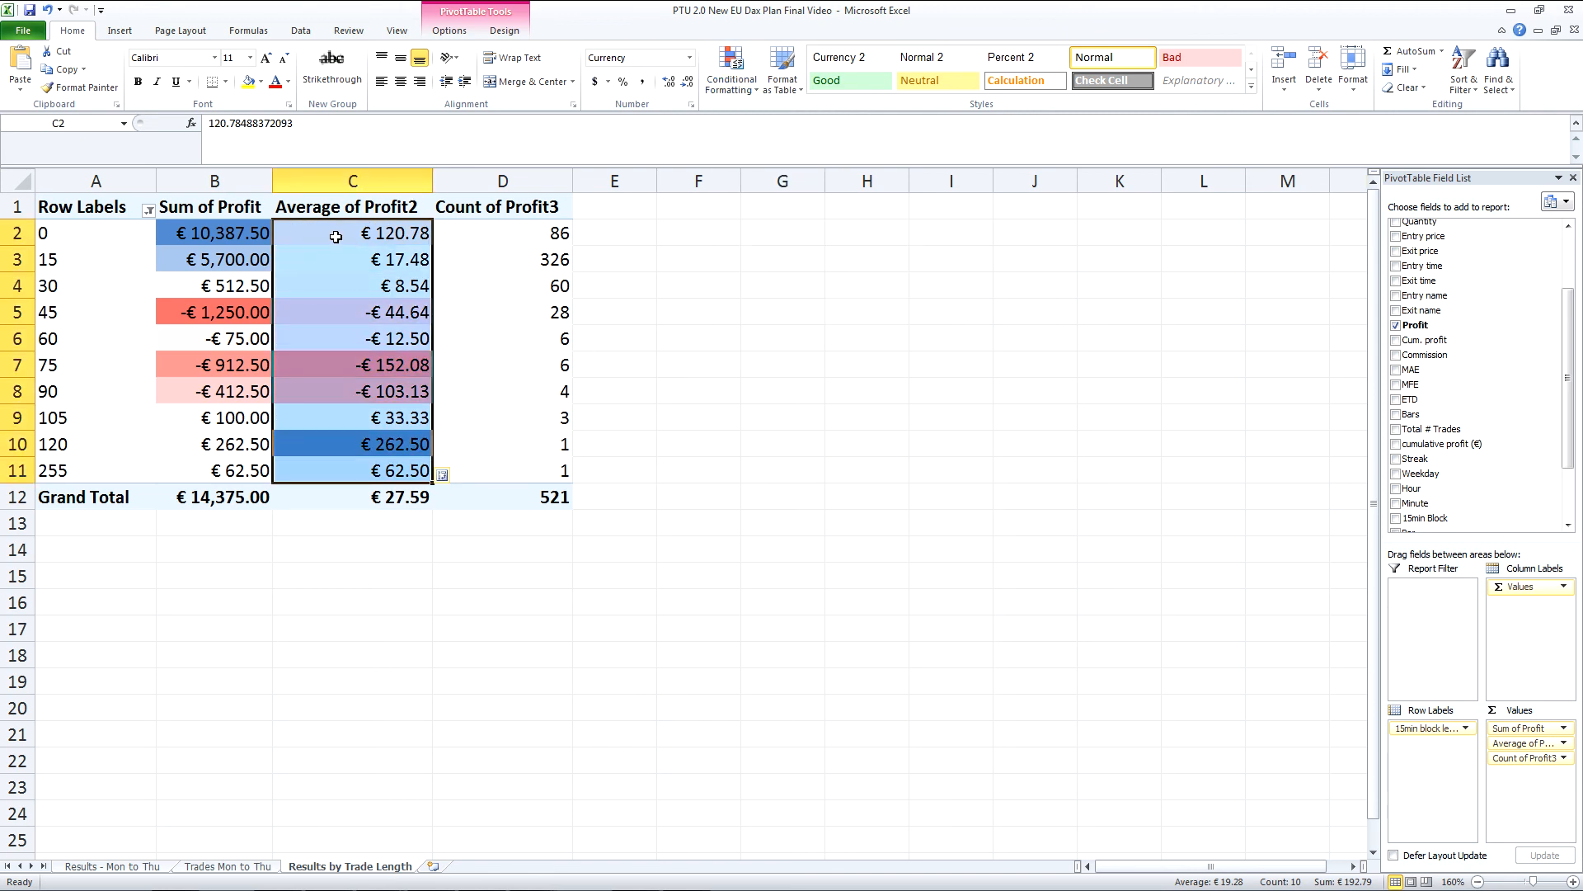
Edit the color scale rule for C2:C11 so its midpoint is the Number 0.
{"action": "left_click", "coordinate": [731, 70]}
{"action": "left_click", "coordinate": [742, 330]}
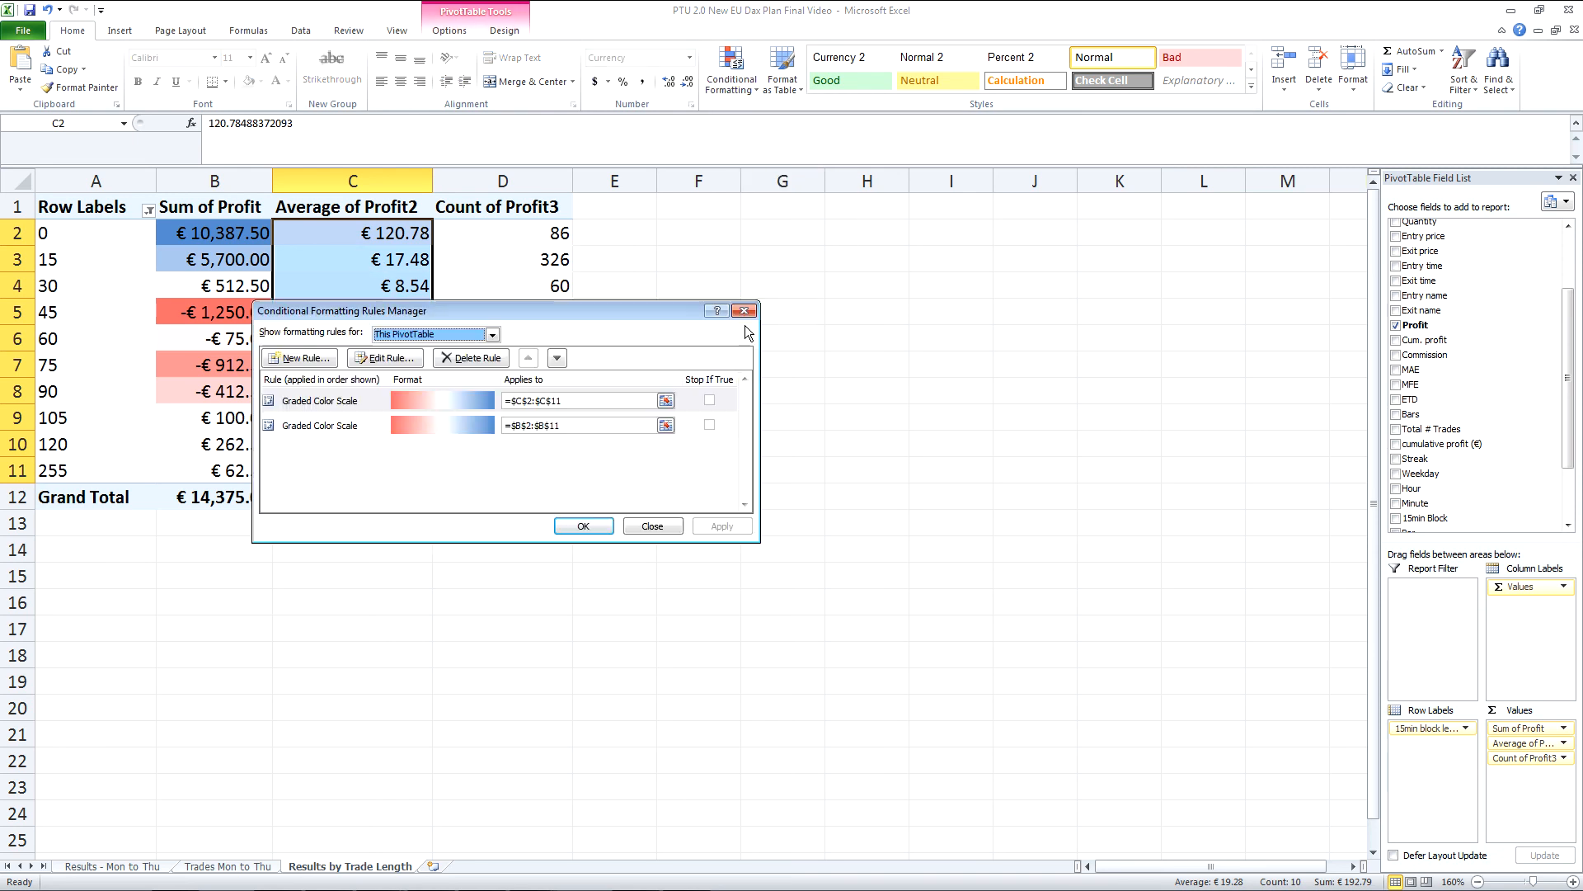
{"action": "left_click", "coordinate": [368, 400]}
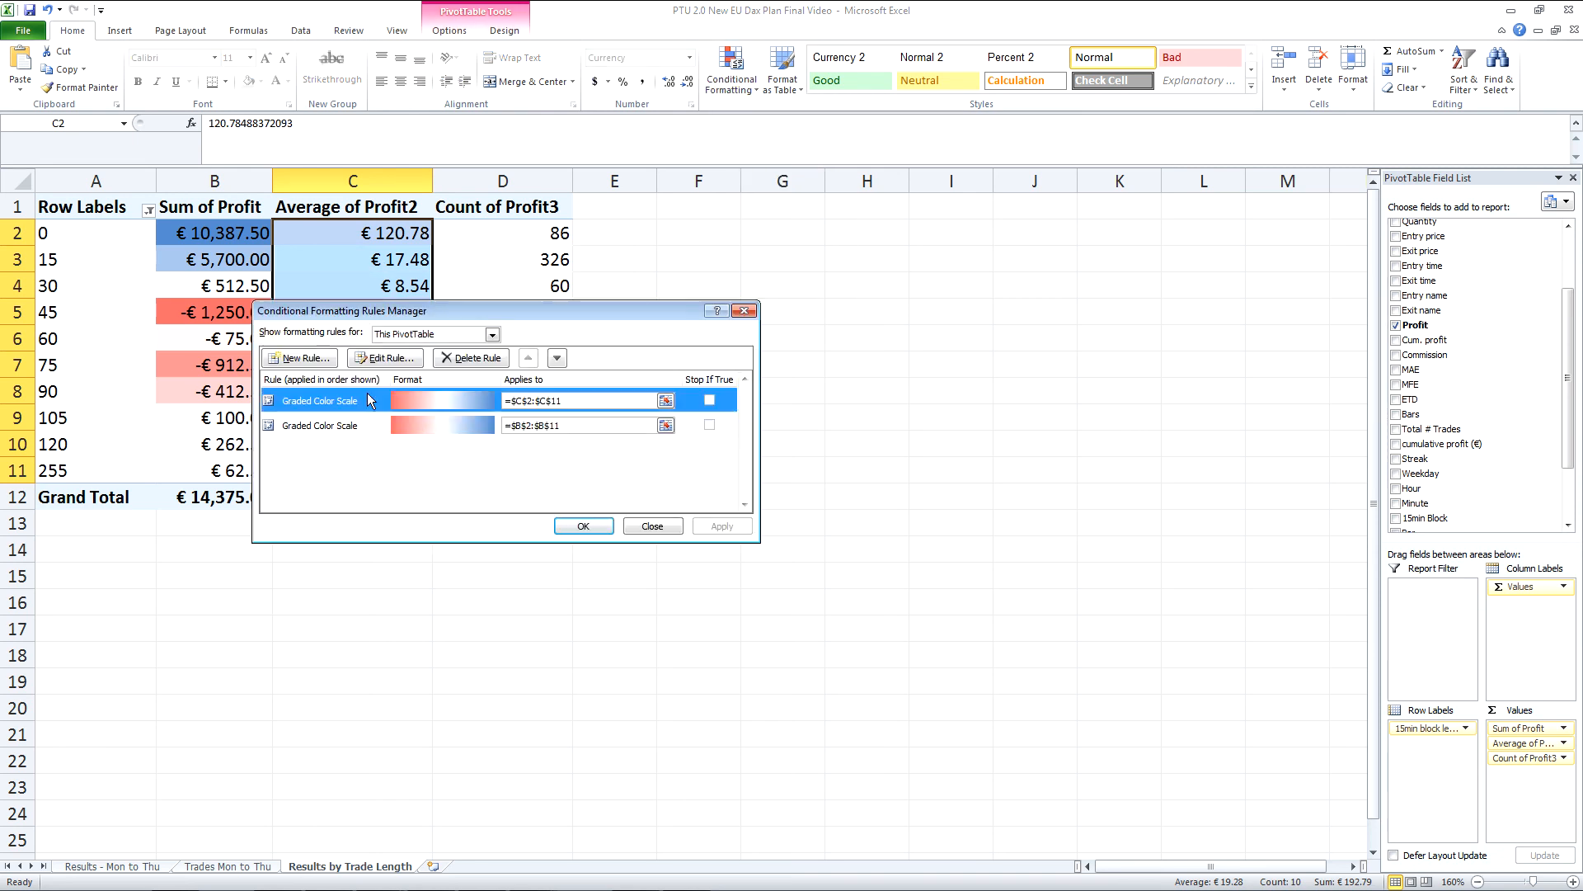
{"action": "left_click", "coordinate": [405, 358]}
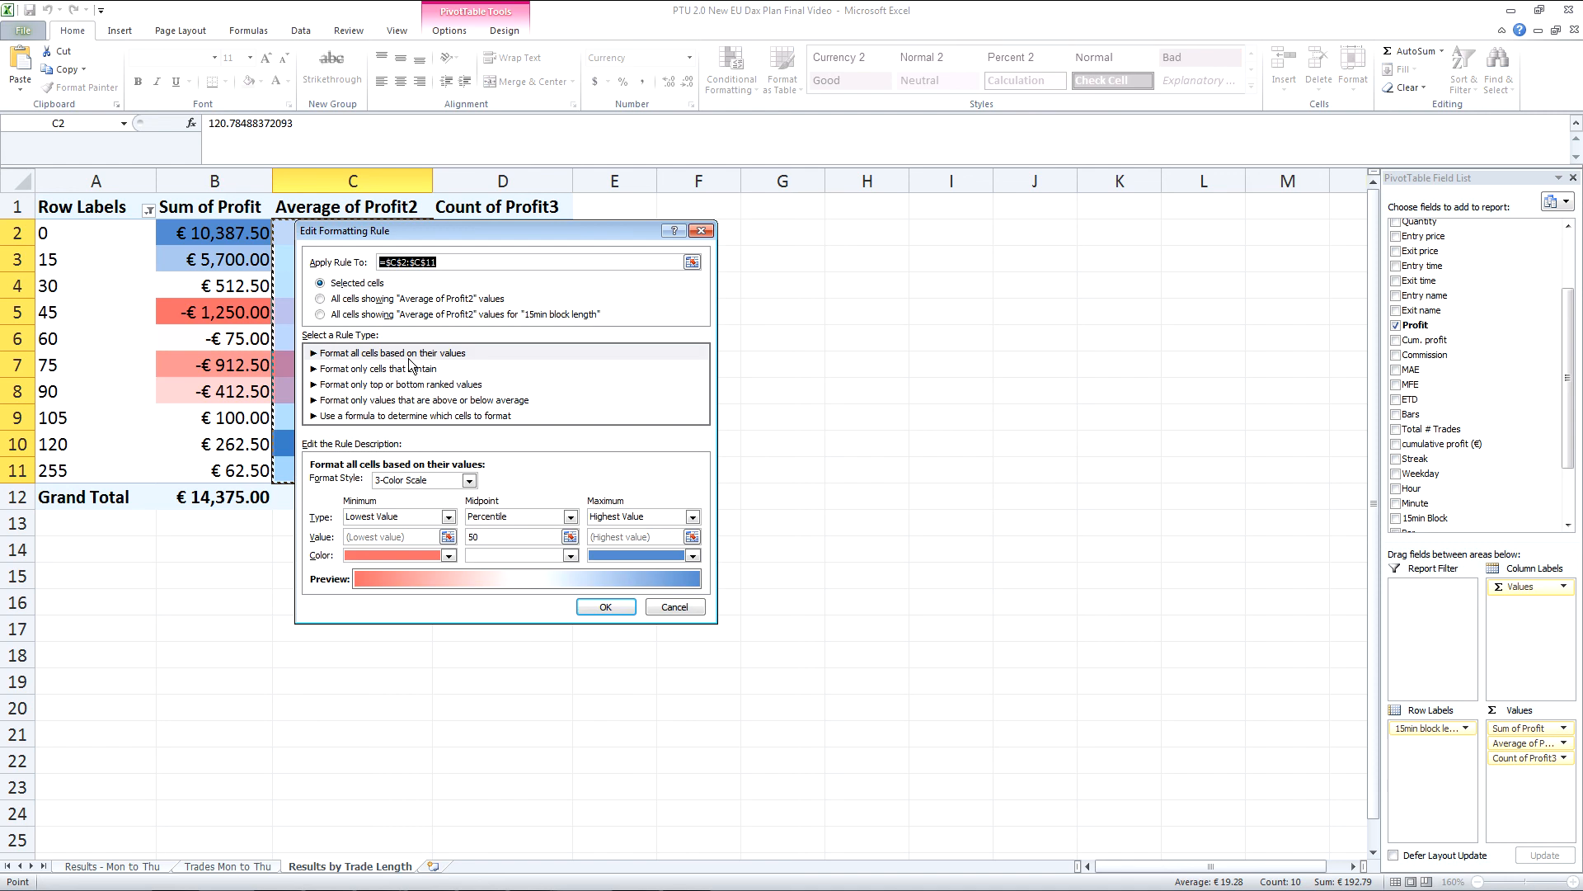
{"action": "left_click", "coordinate": [550, 518]}
{"action": "left_click", "coordinate": [540, 531]}
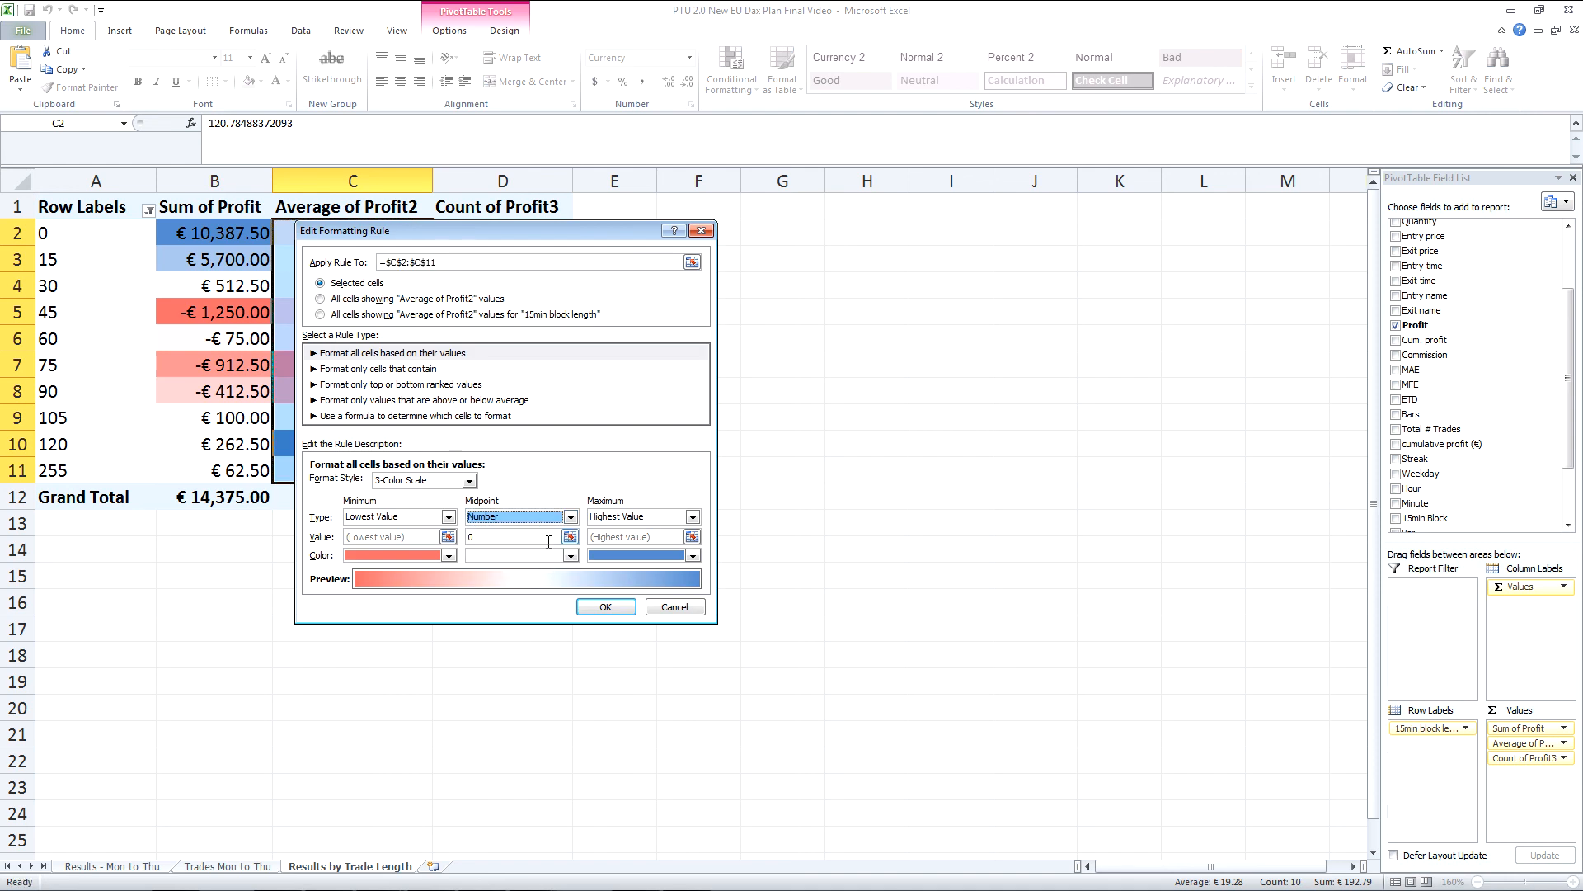
{"action": "left_click", "coordinate": [607, 607]}
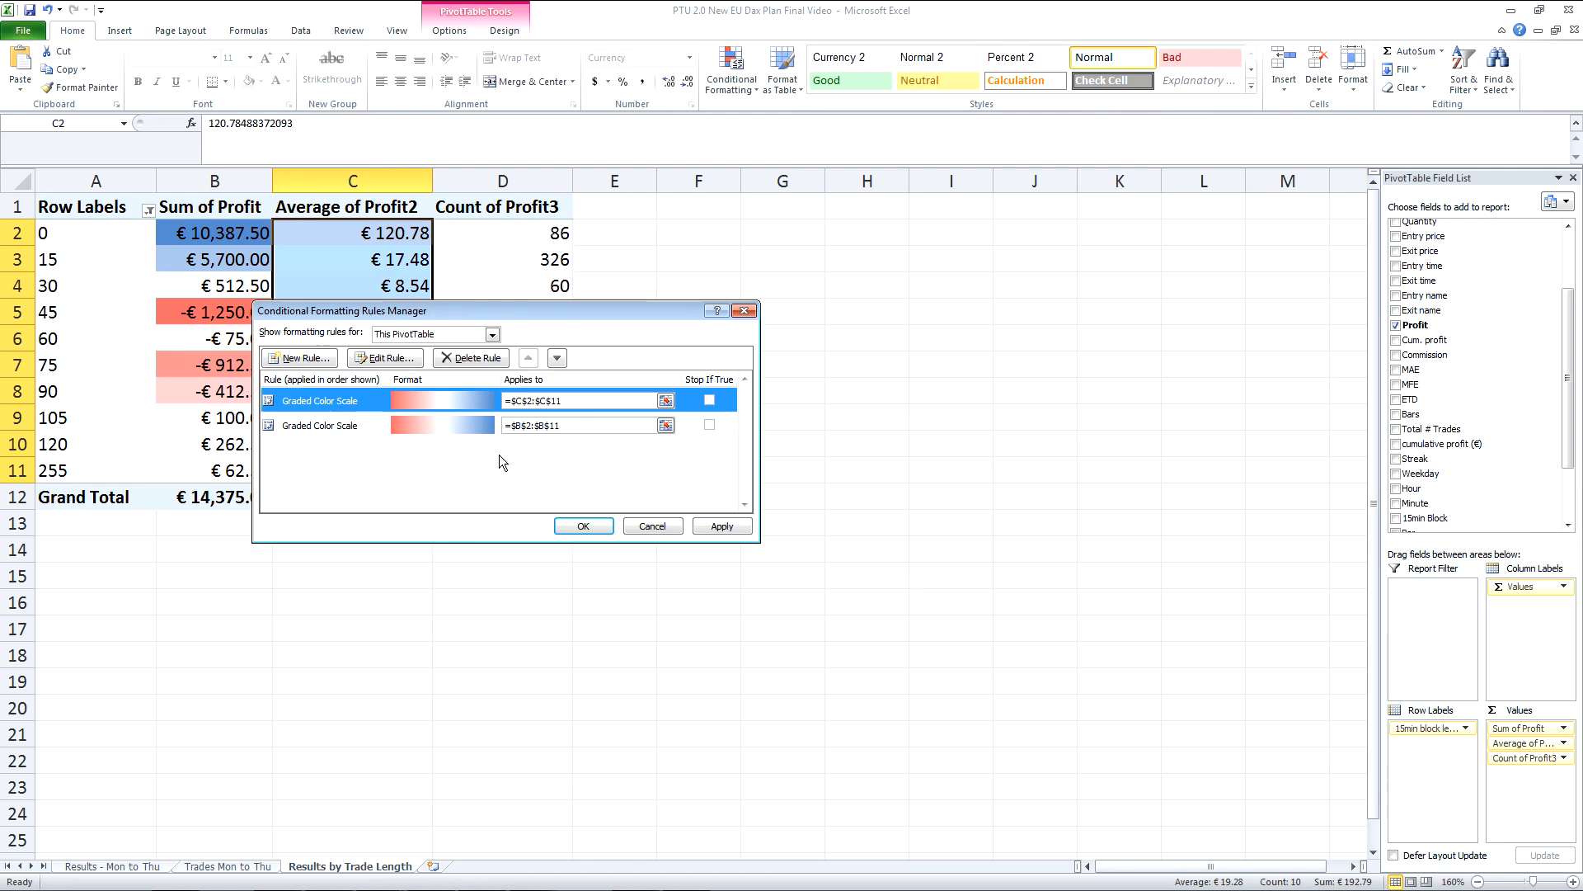
Set the midpoint of the B2:B11 color scale rule to Number 0 and apply the changed rules to the PivotTable.
{"action": "left_click", "coordinate": [334, 426]}
{"action": "left_click", "coordinate": [385, 358]}
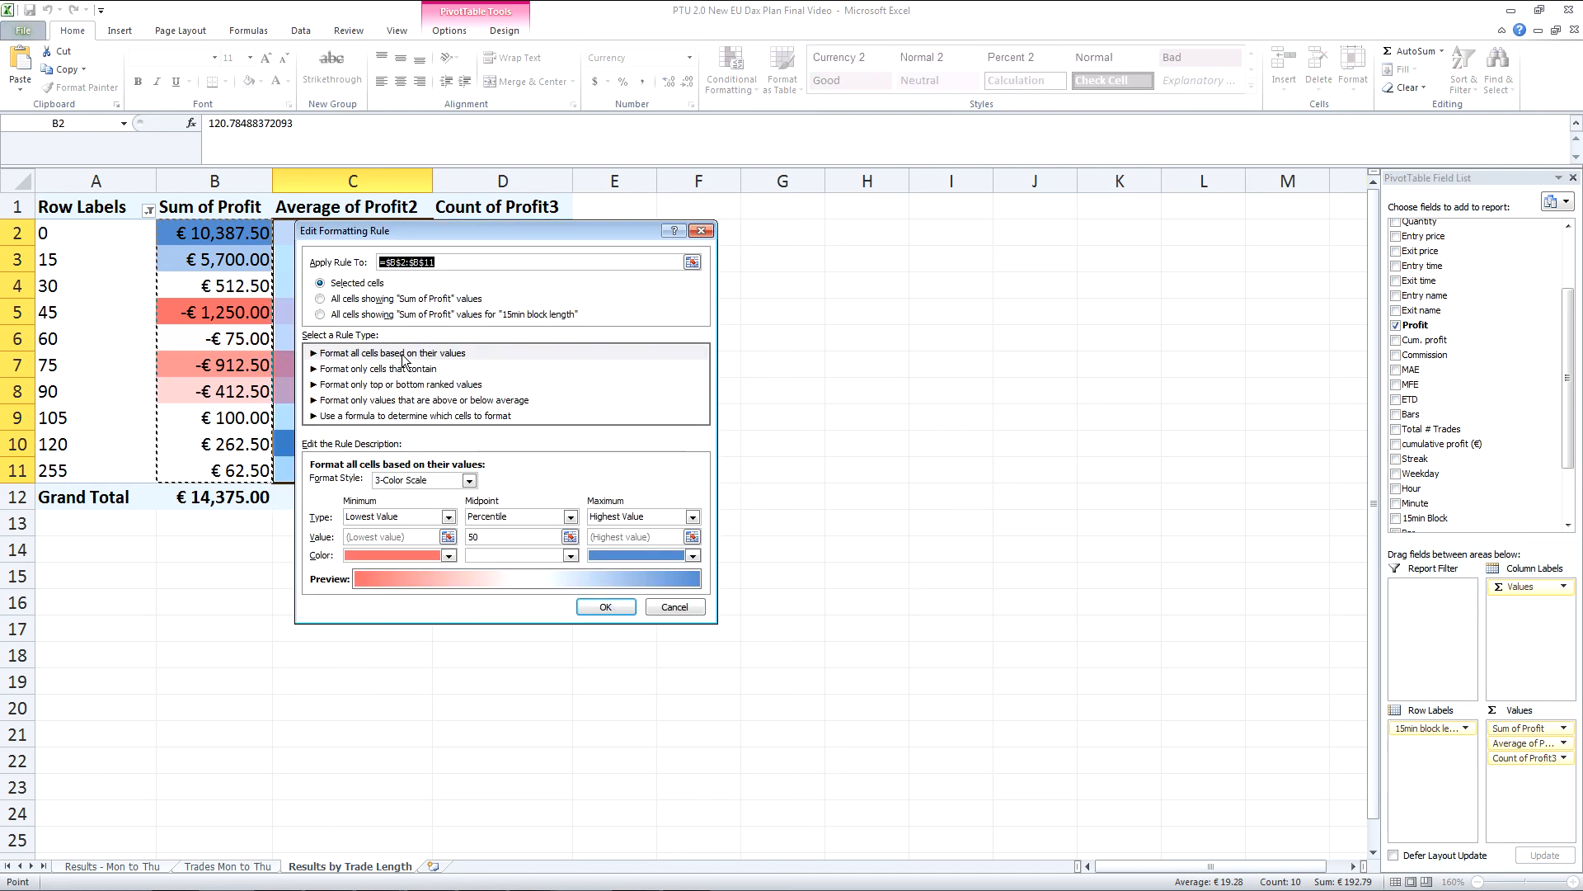
{"action": "left_click", "coordinate": [534, 517]}
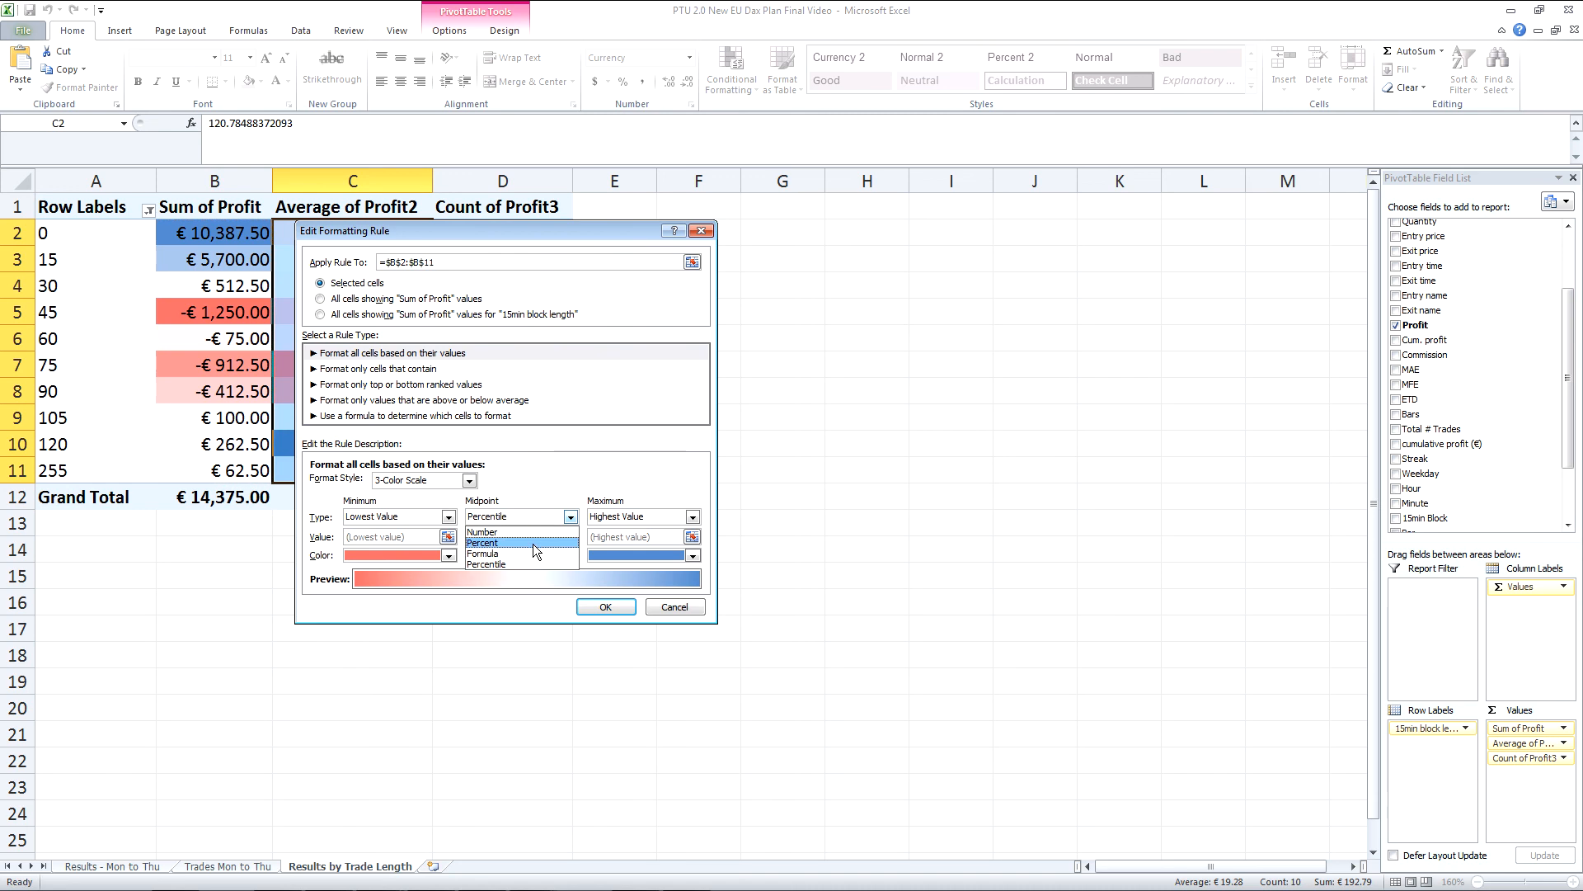
{"action": "left_click", "coordinate": [483, 532]}
{"action": "left_click", "coordinate": [606, 608]}
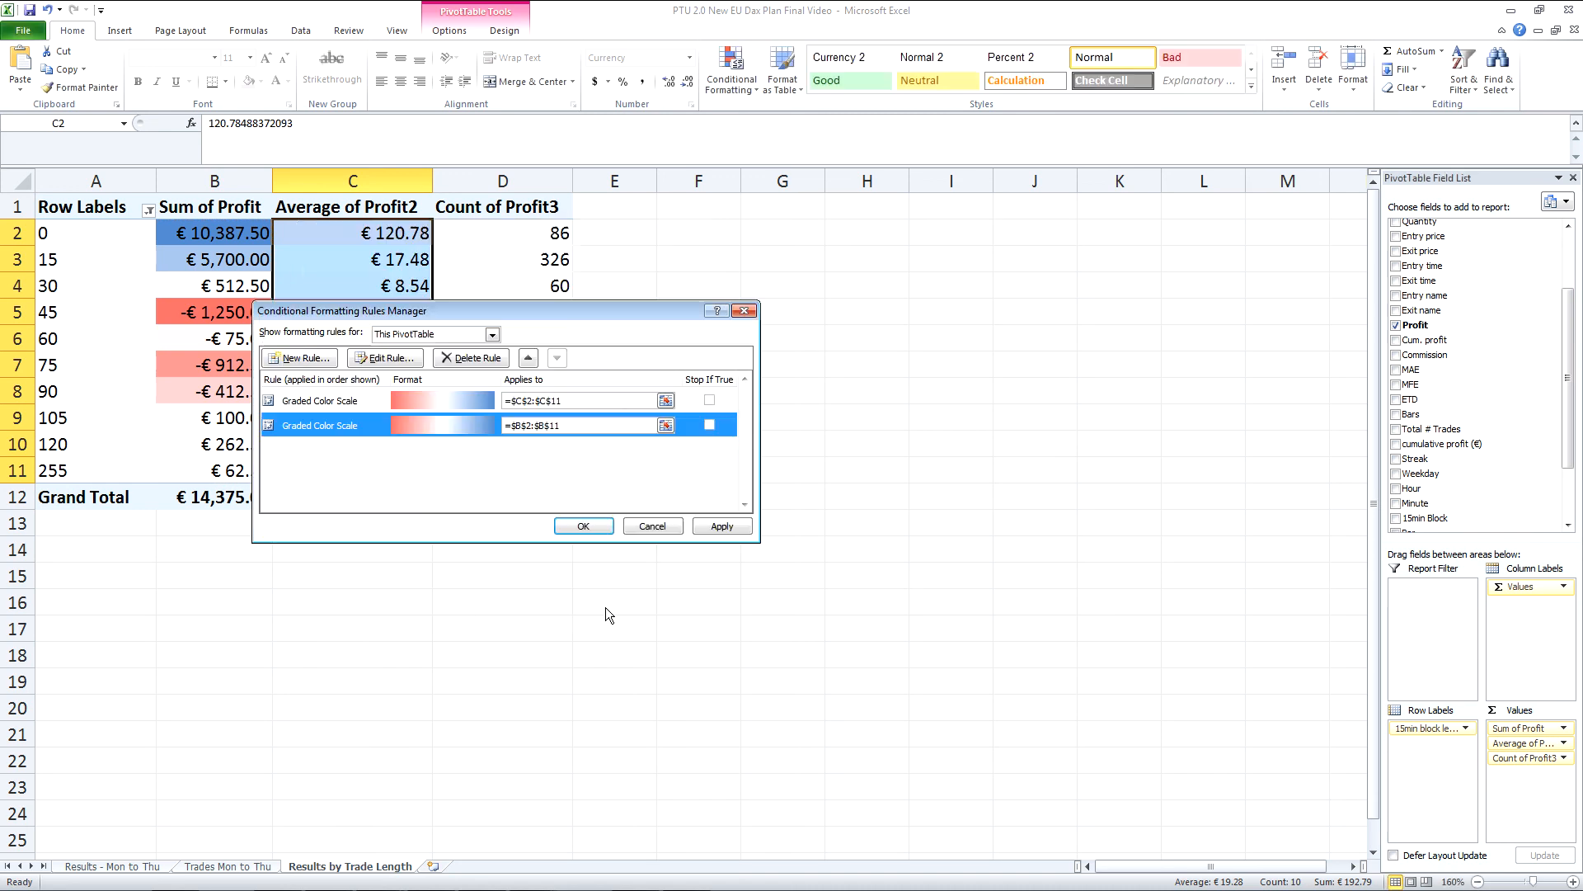
{"action": "left_click", "coordinate": [708, 528]}
{"action": "left_click", "coordinate": [583, 526]}
{"action": "left_click", "coordinate": [577, 576]}
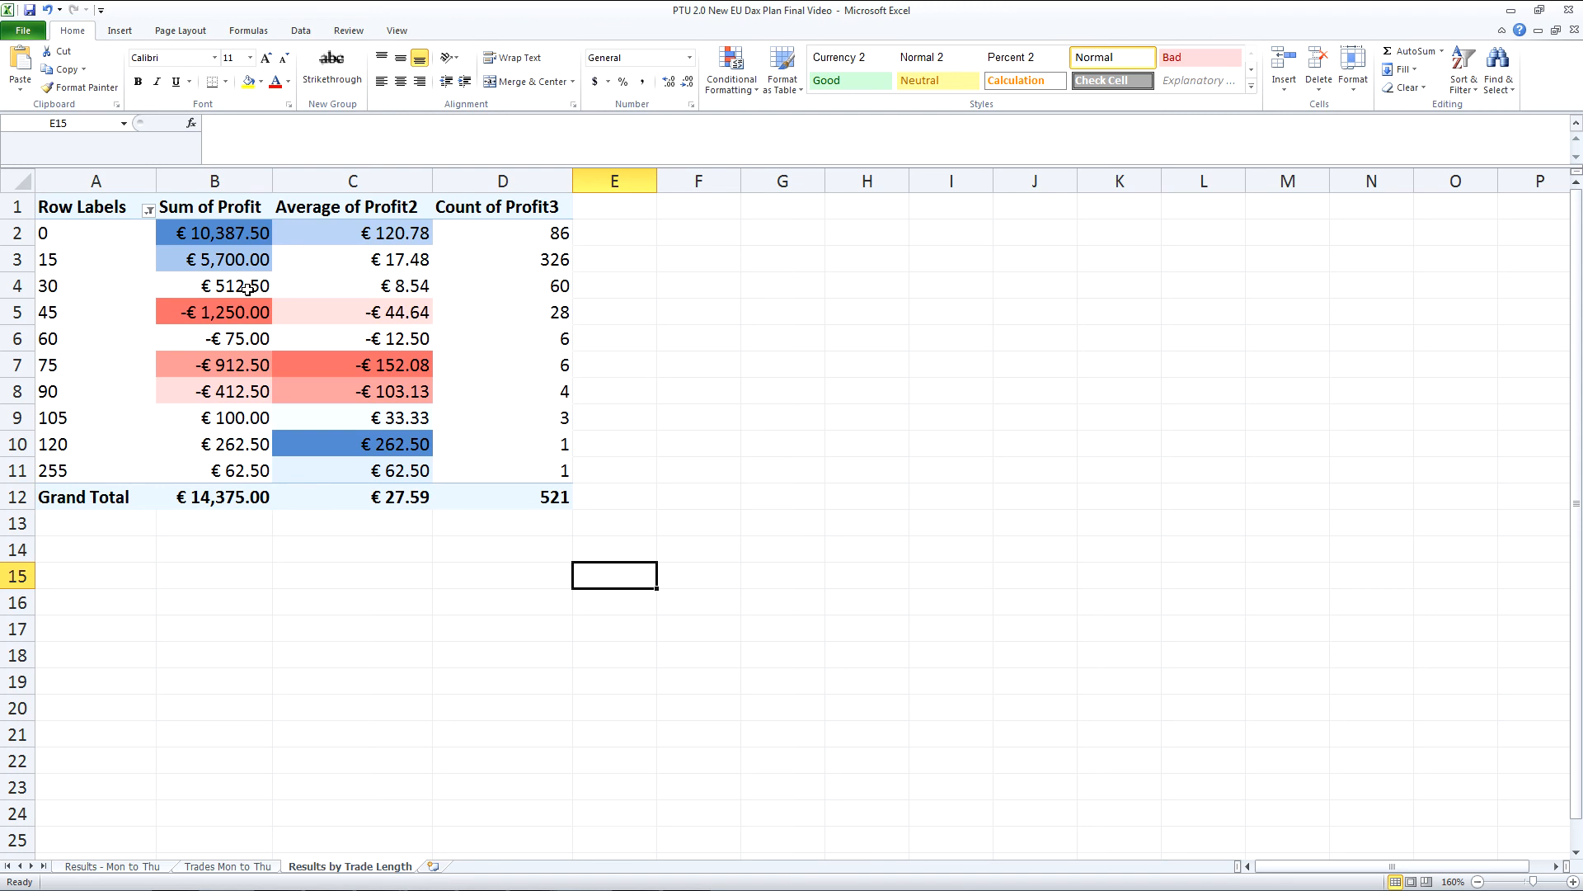
Compare profit and trade counts for the 0 to 30 minute blocks with those for trades of 45 minutes and longer.
{"action": "left_click", "coordinate": [91, 287]}
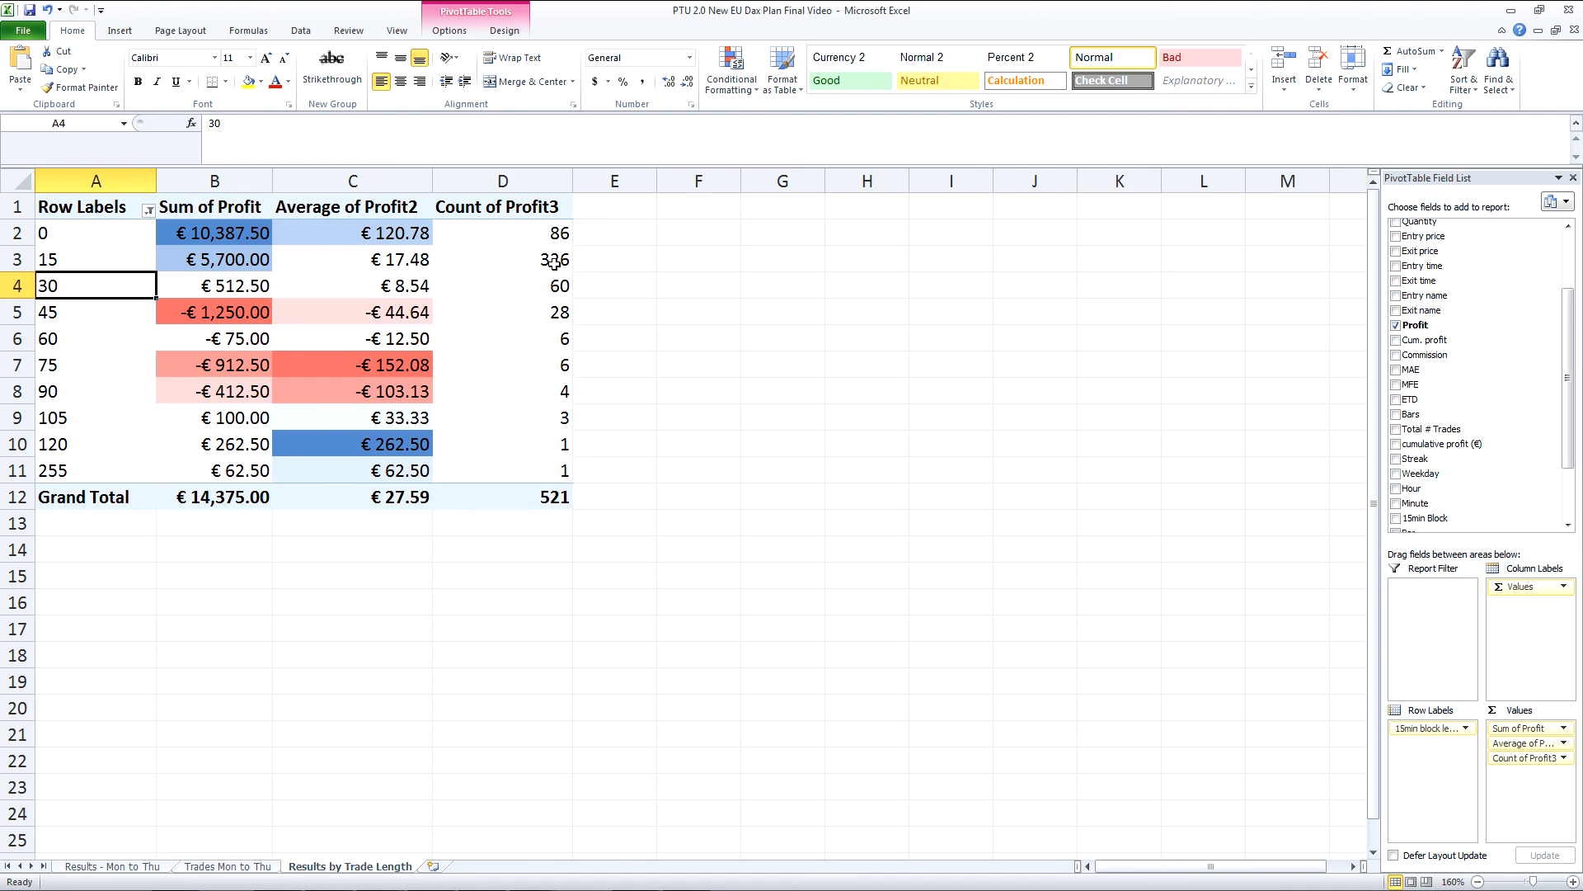
{"action": "left_click_drag", "start_coordinate": [560, 286], "coordinate": [116, 240]}
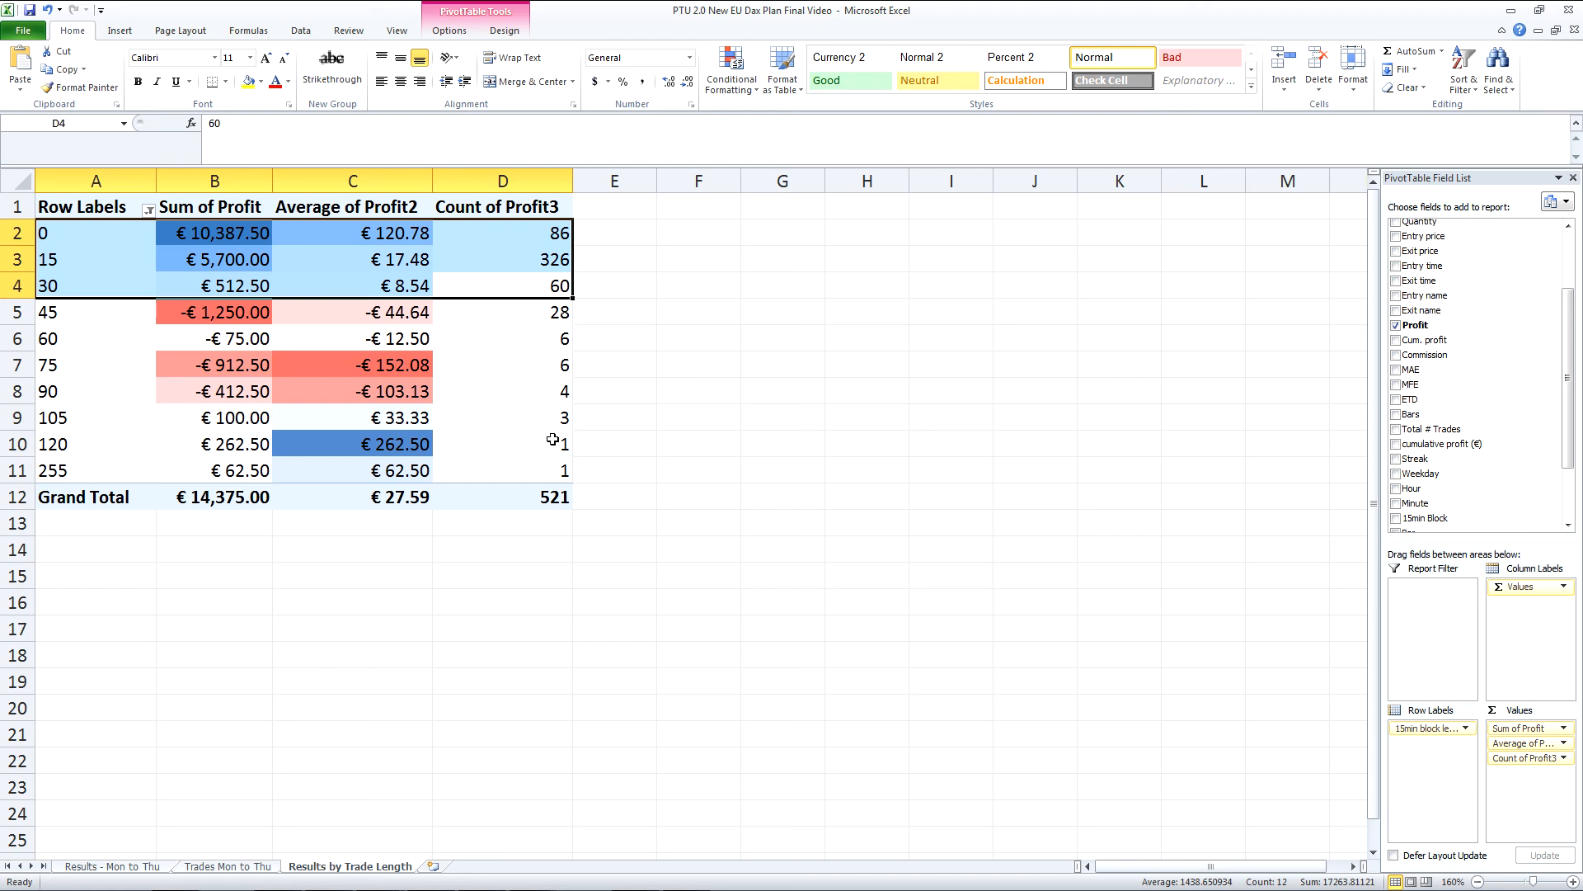
{"action": "left_click_drag", "start_coordinate": [546, 419], "coordinate": [547, 469]}
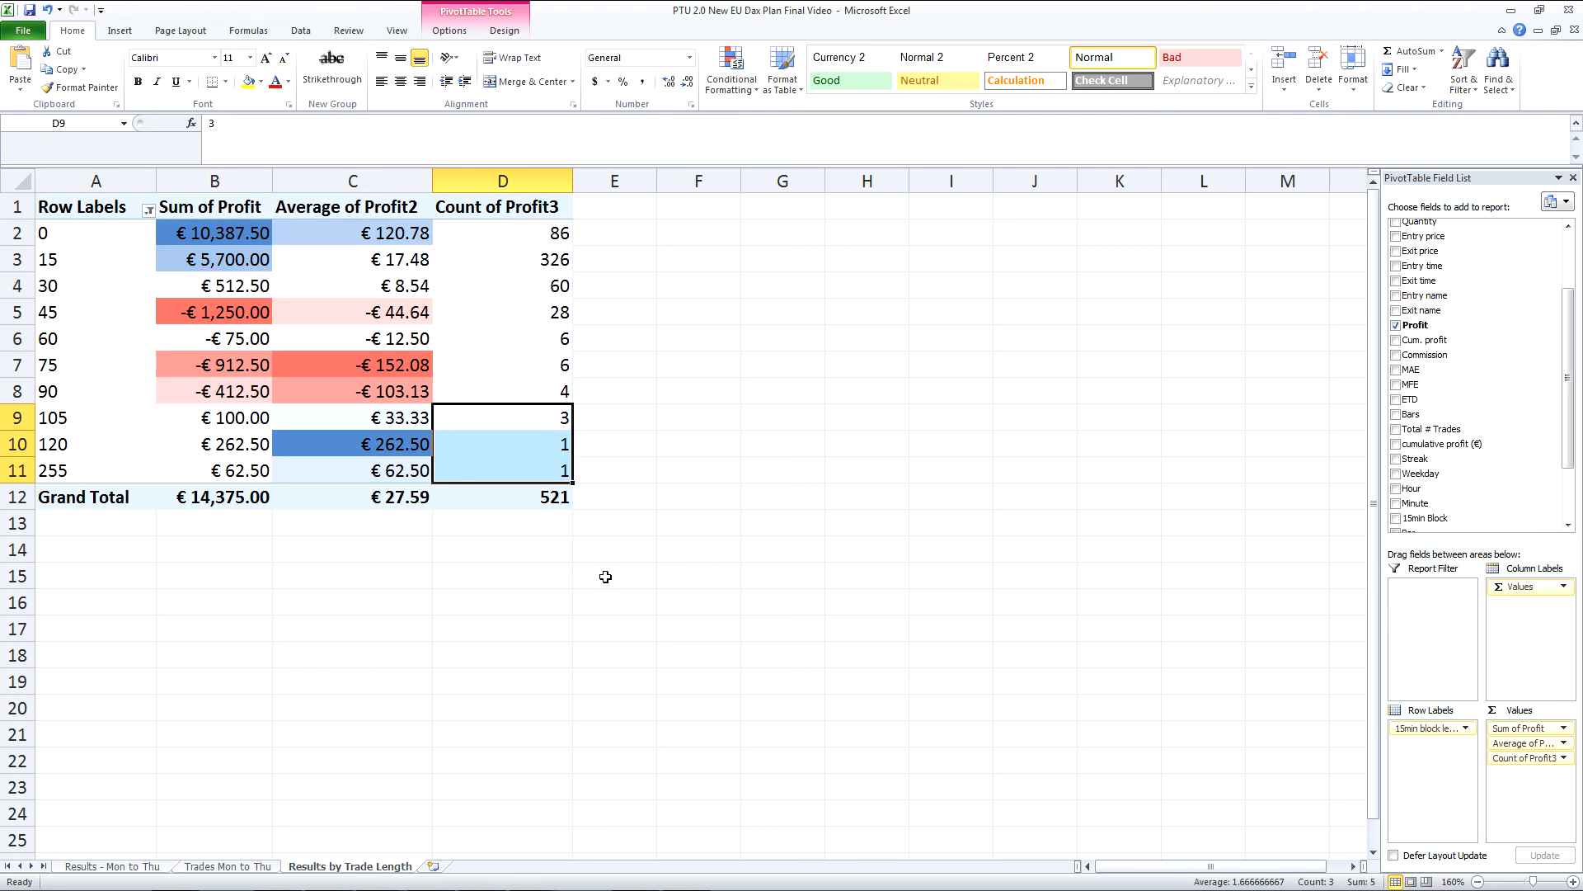
{"action": "left_click", "coordinate": [632, 344]}
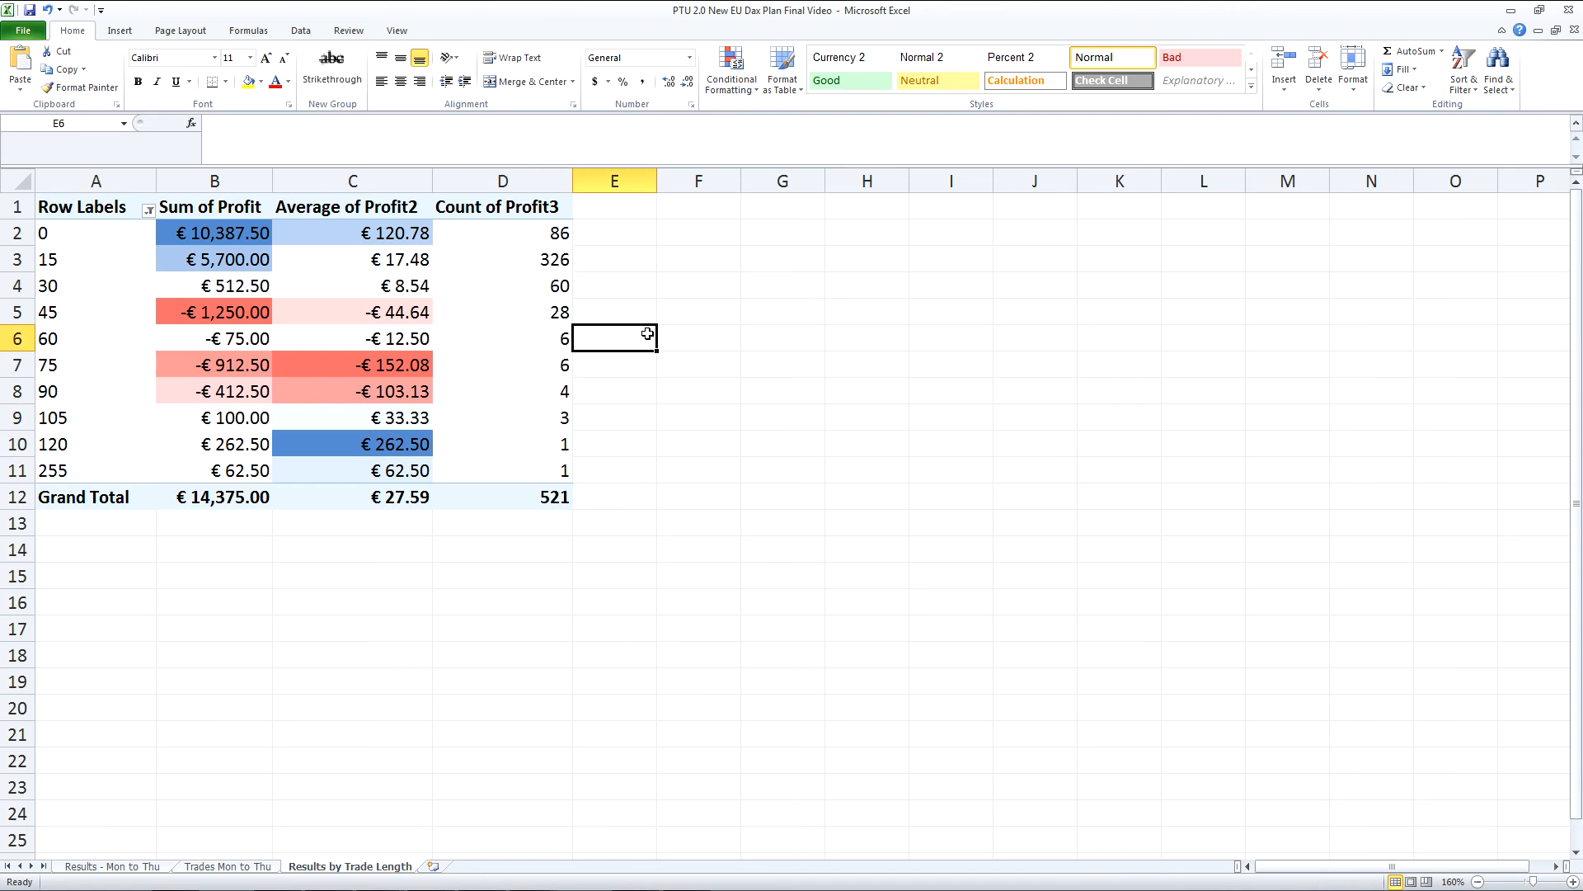
{"action": "left_click_drag", "start_coordinate": [549, 311], "coordinate": [552, 462]}
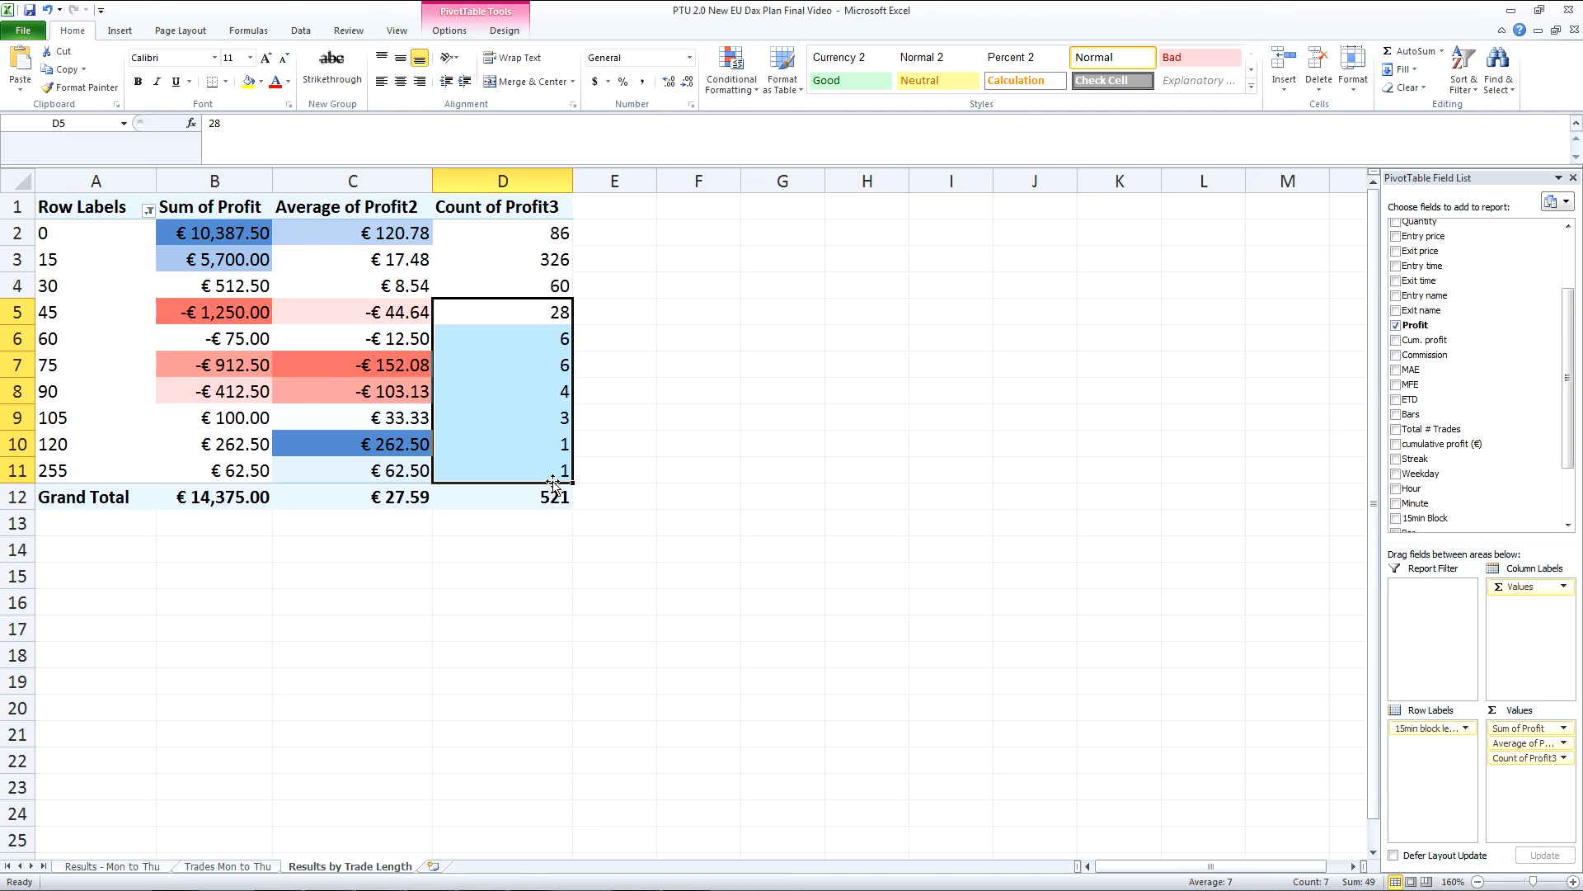
{"action": "left_click", "coordinate": [606, 473]}
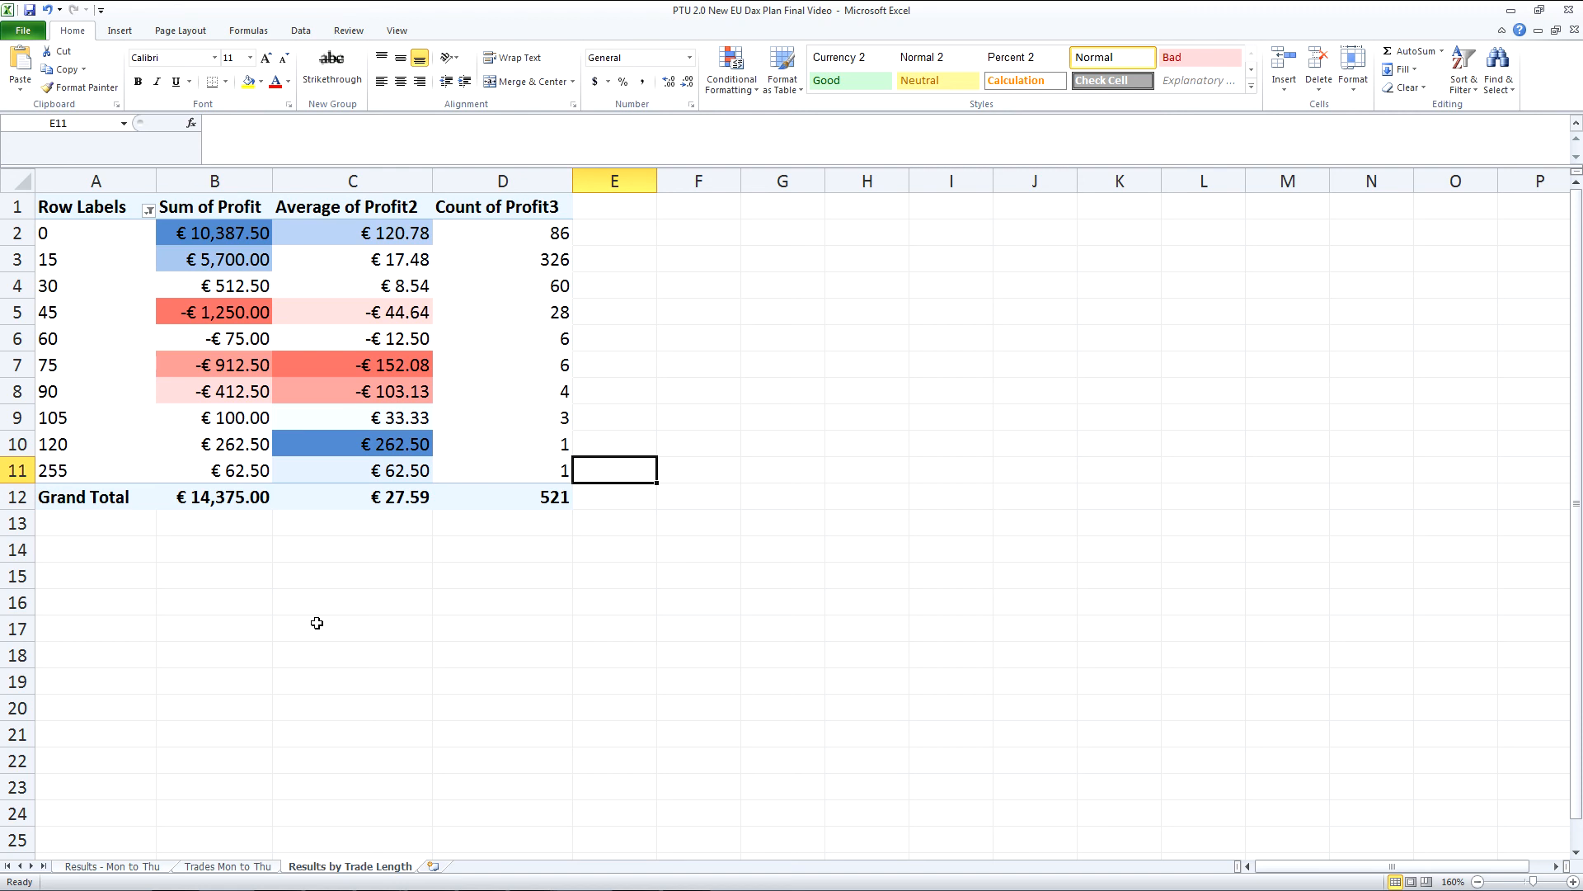
Show the trade length and 15min block length columns on the Trades Mon to Thu sheet.
{"action": "left_click", "coordinate": [249, 868]}
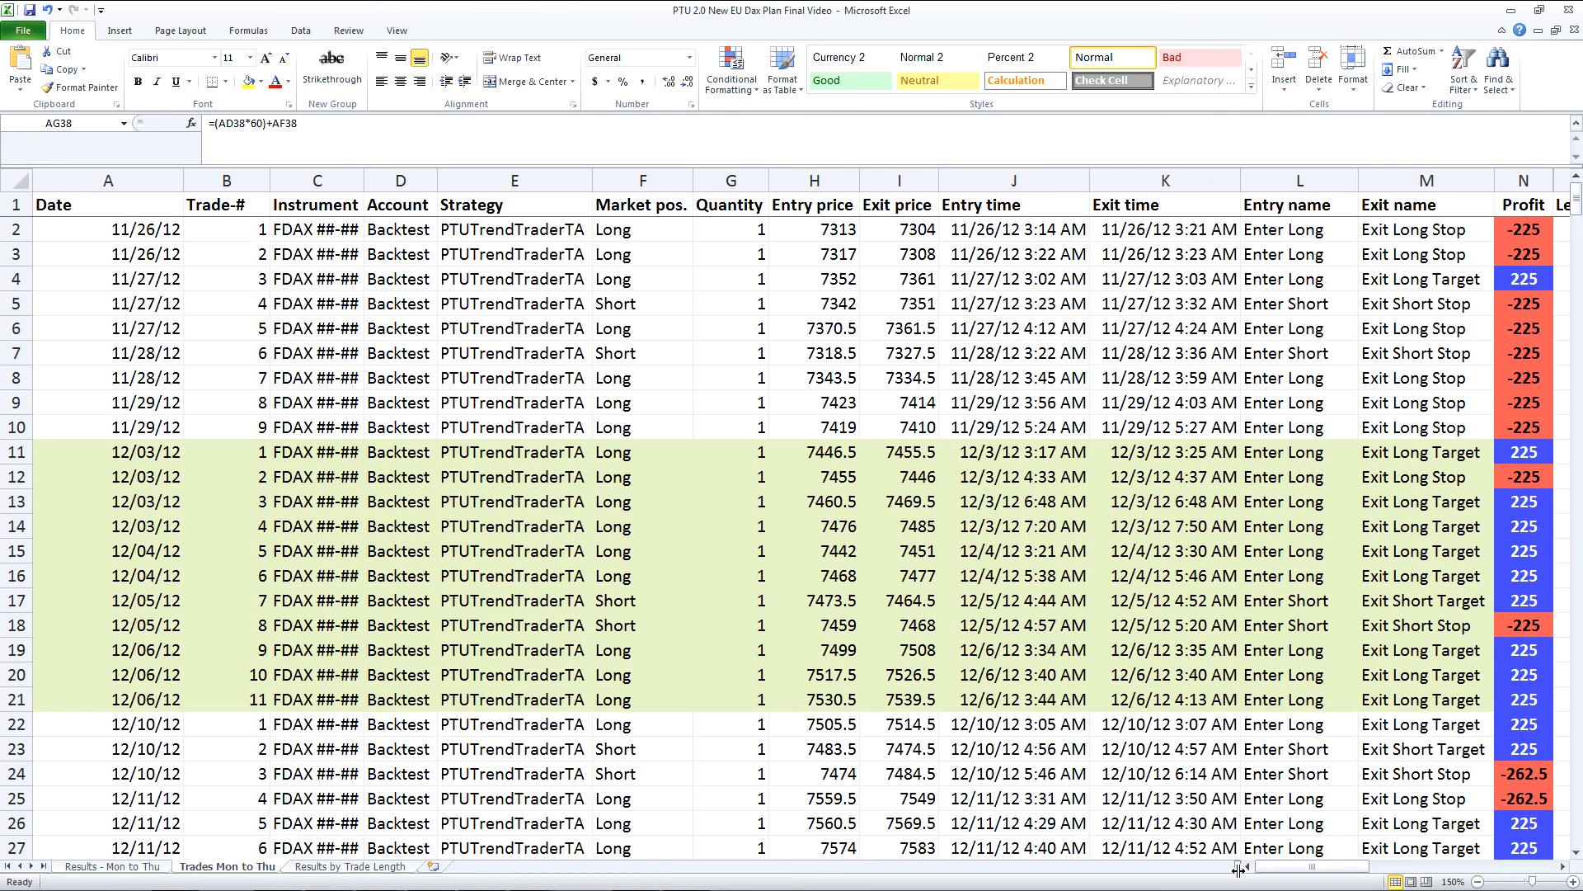
{"action": "left_click_drag", "start_coordinate": [1272, 874], "coordinate": [1321, 874]}
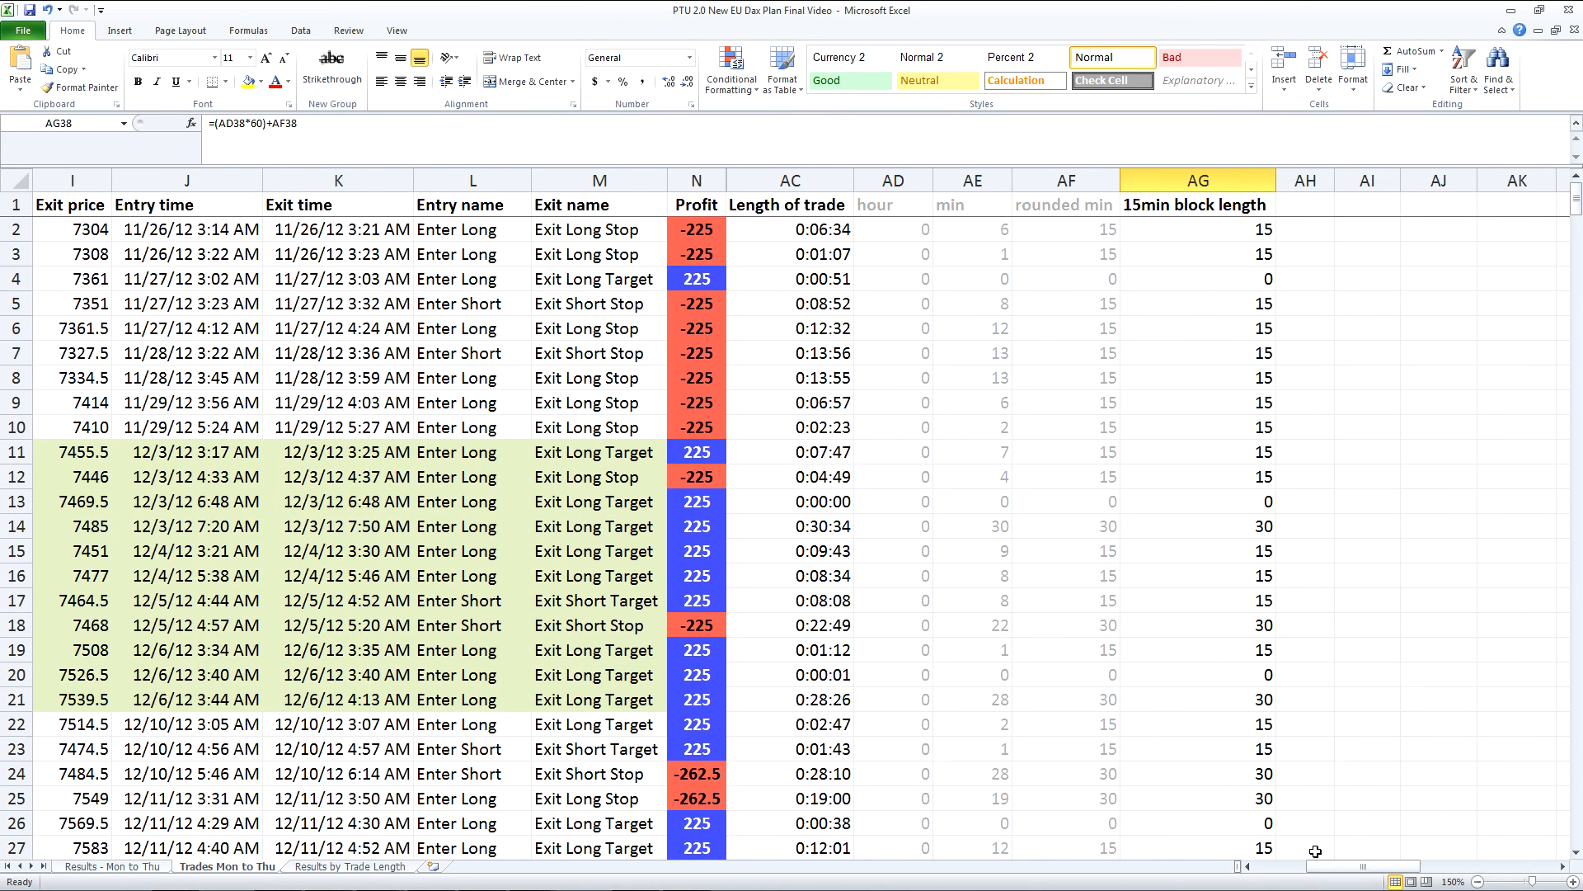
Highlight values greater than 30 in the 15min block length column with Light Red Fill with Dark Red Text.
{"action": "left_click", "coordinate": [1198, 181]}
{"action": "left_click", "coordinate": [732, 74]}
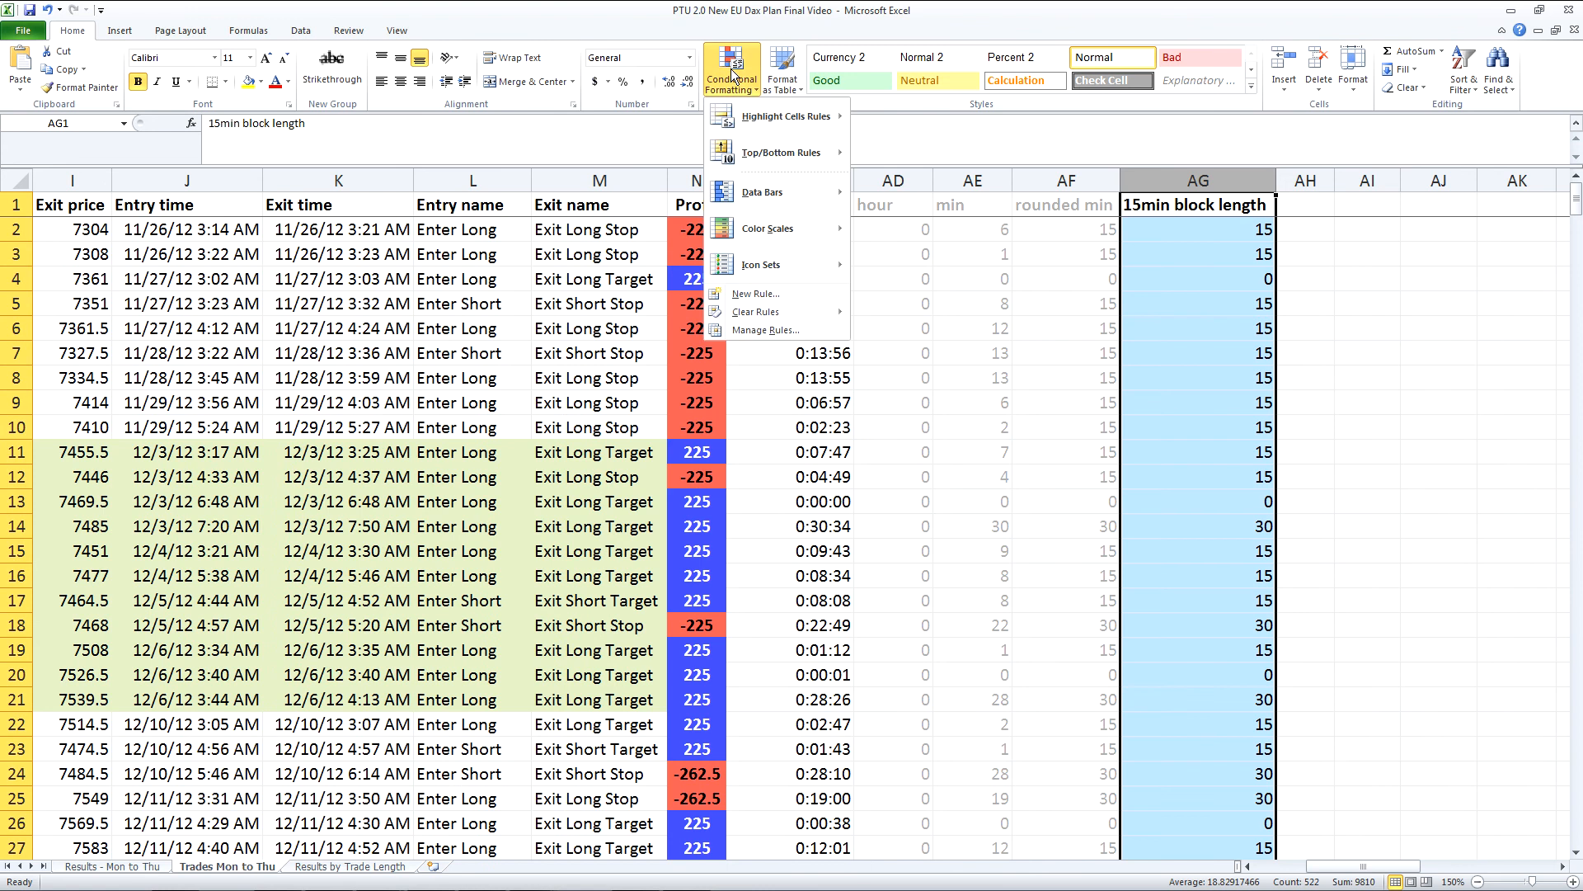
{"action": "mouse_move", "coordinate": [755, 115]}
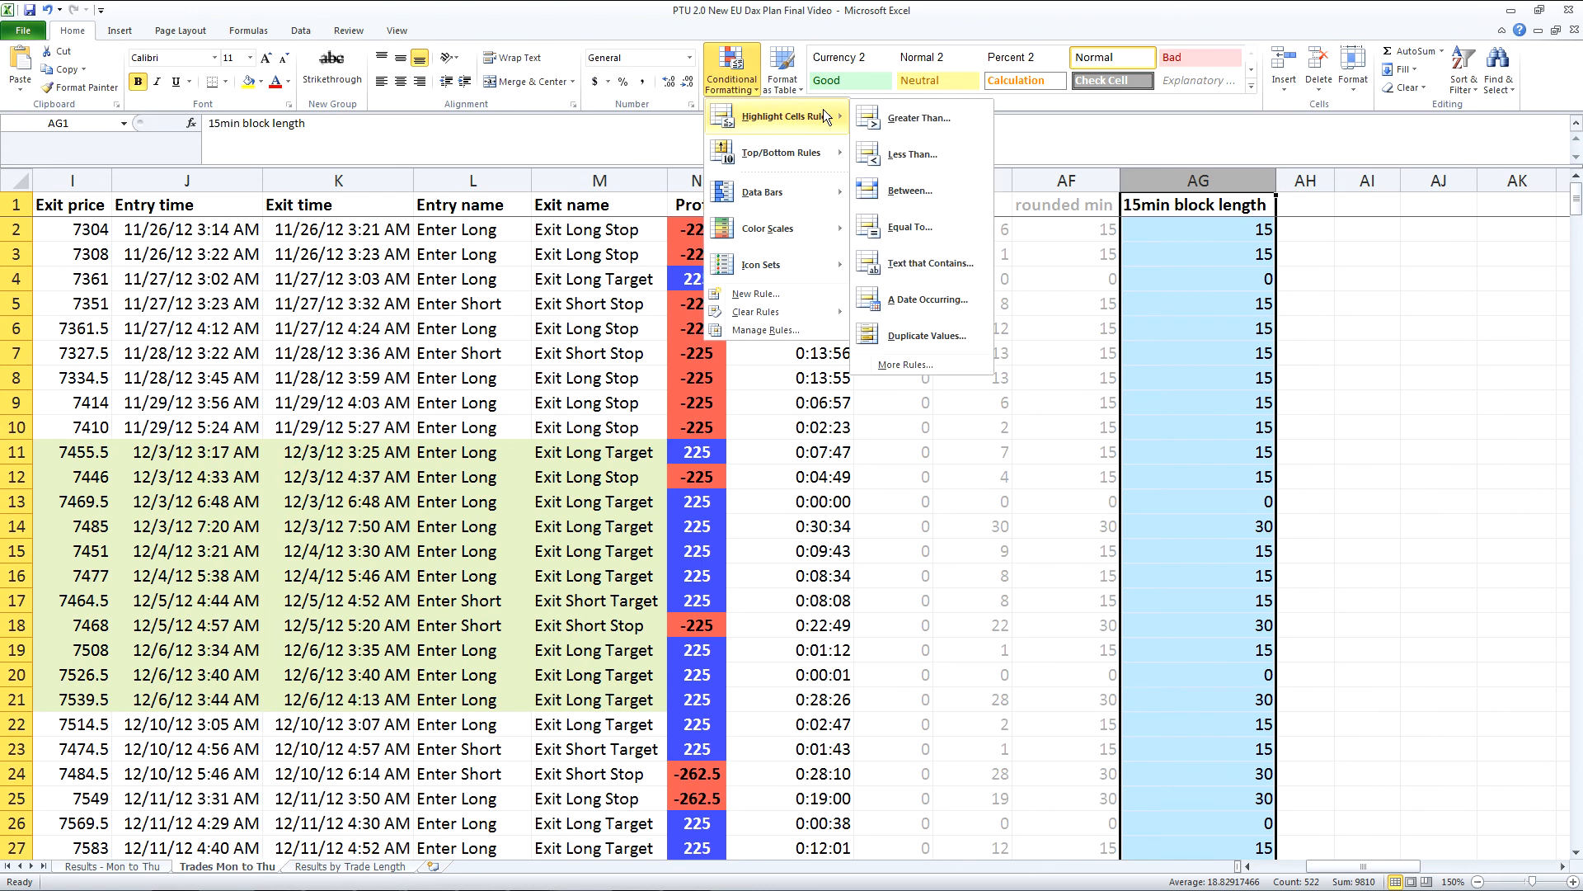
{"action": "left_click", "coordinate": [902, 127]}
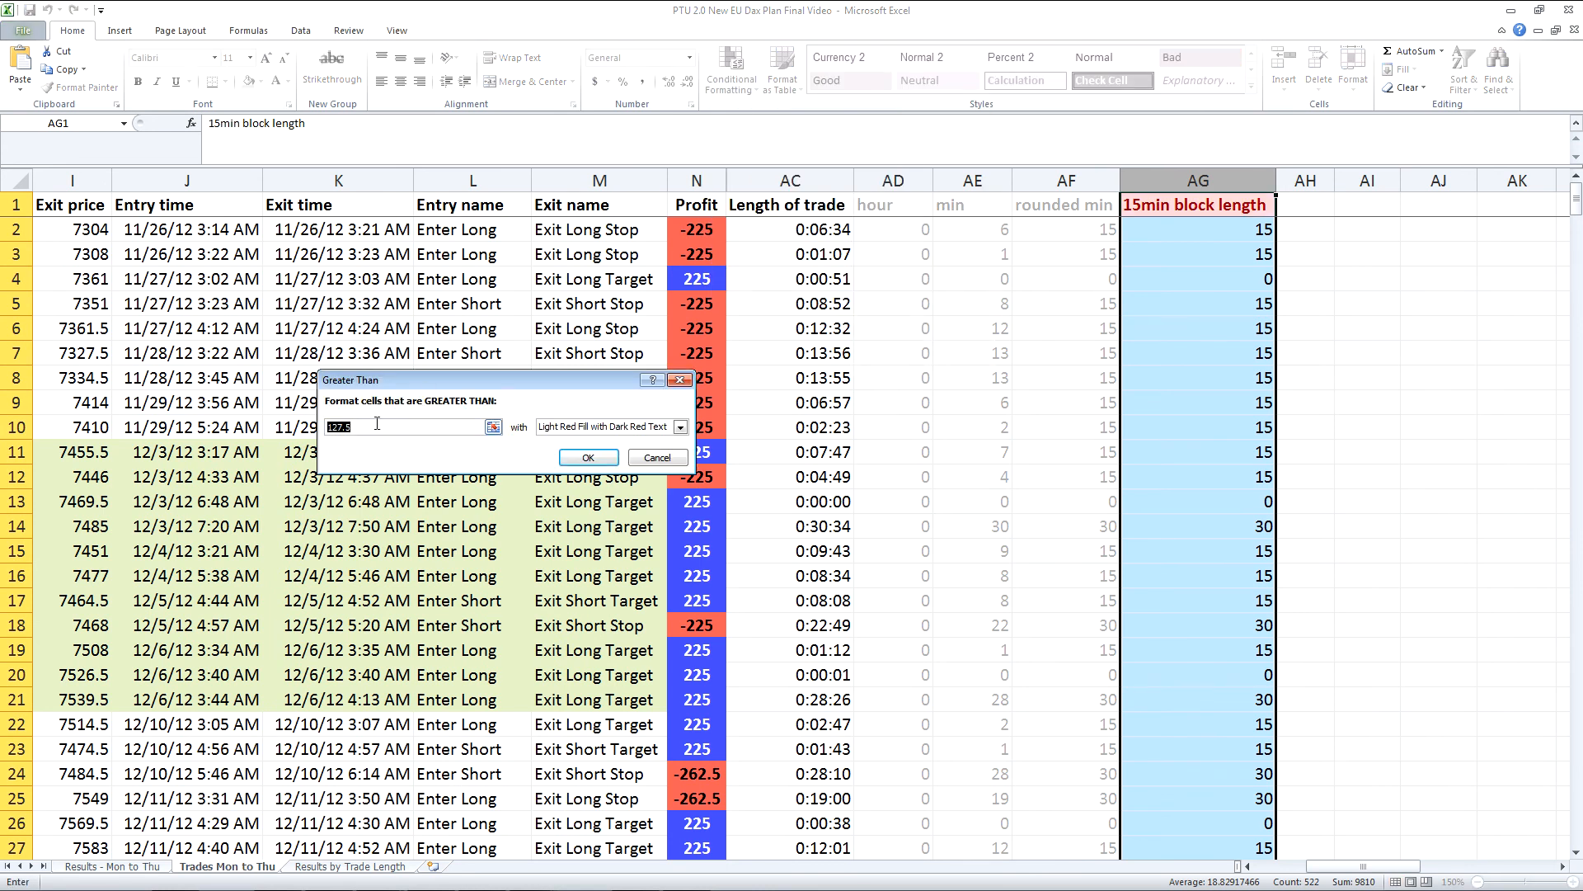
{"action": "type", "text": "30"}
{"action": "left_click", "coordinate": [597, 459]}
Clear the conditional formatting rules from the 15min block length header cell AG1 only.
{"action": "left_click", "coordinate": [1227, 198]}
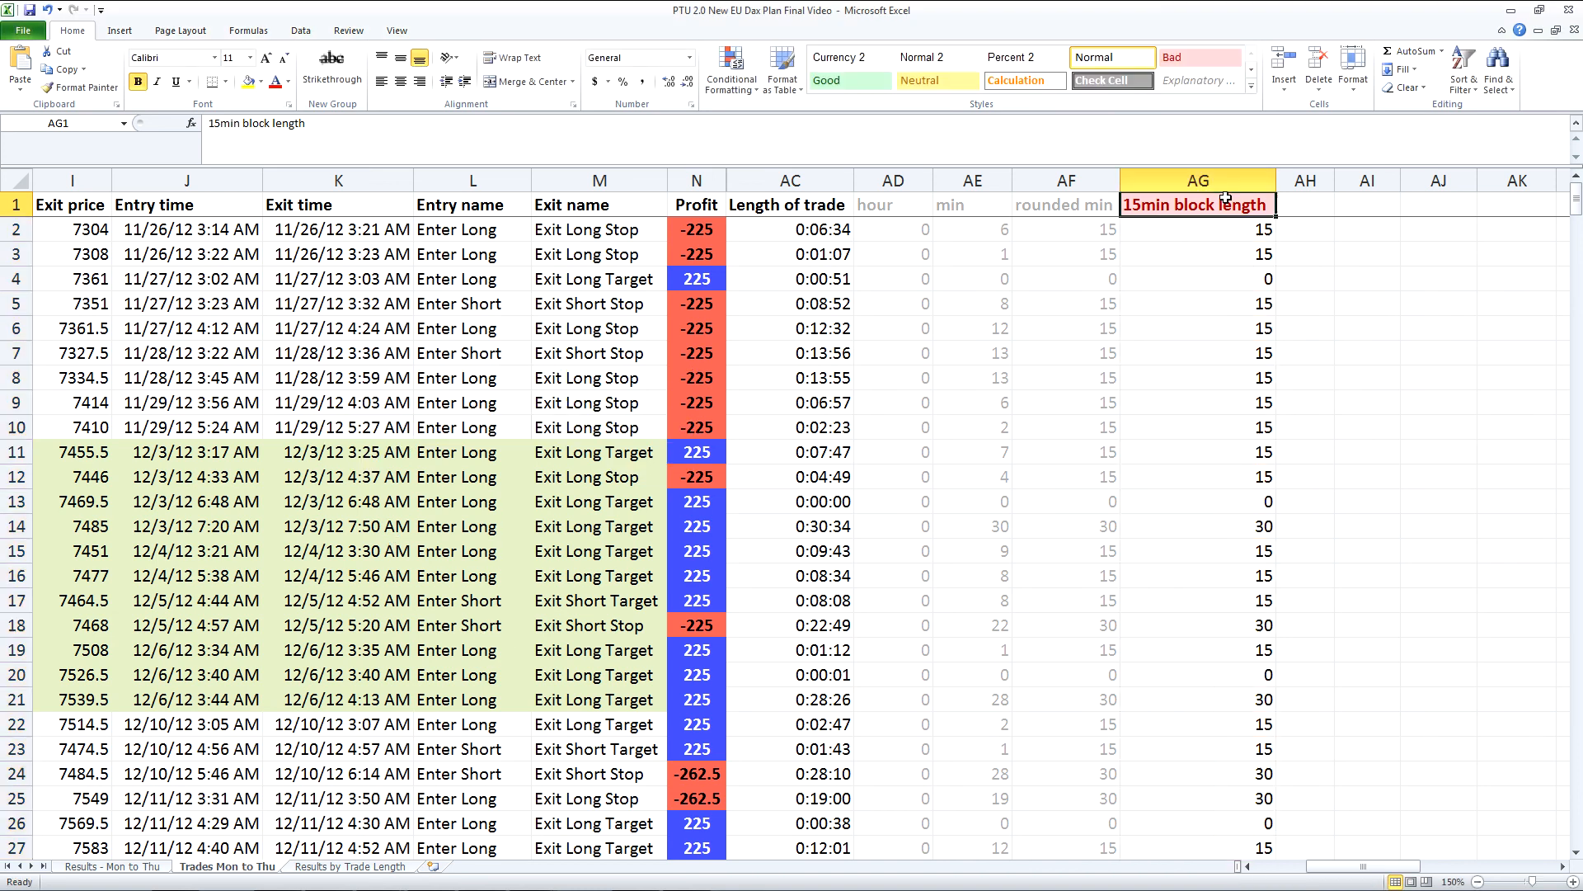
{"action": "right_click", "coordinate": [1224, 200]}
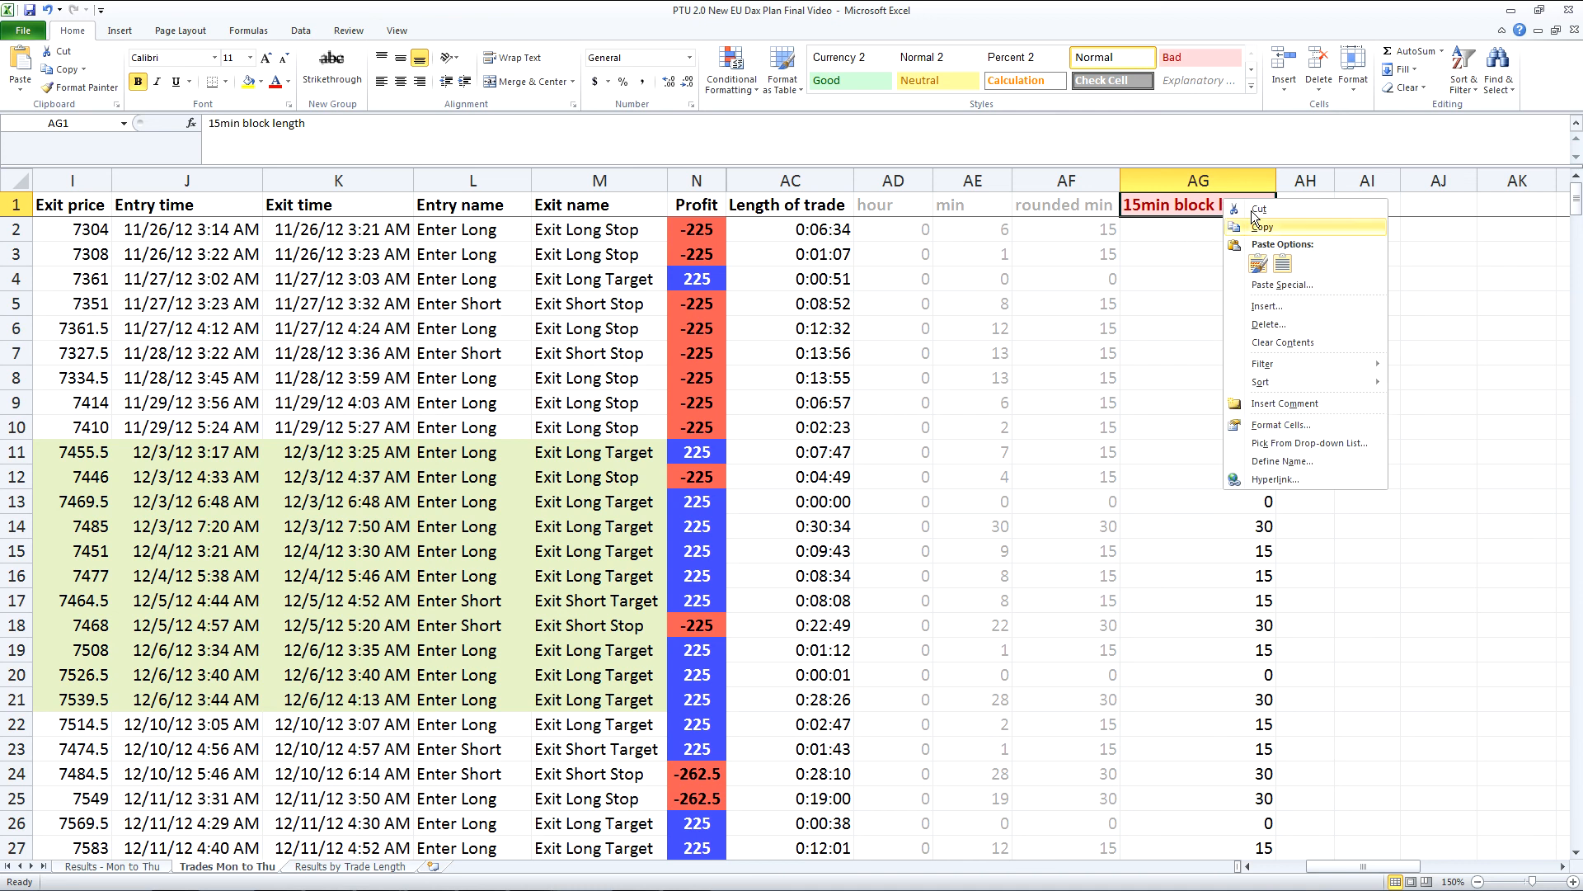
{"action": "left_click", "coordinate": [730, 76]}
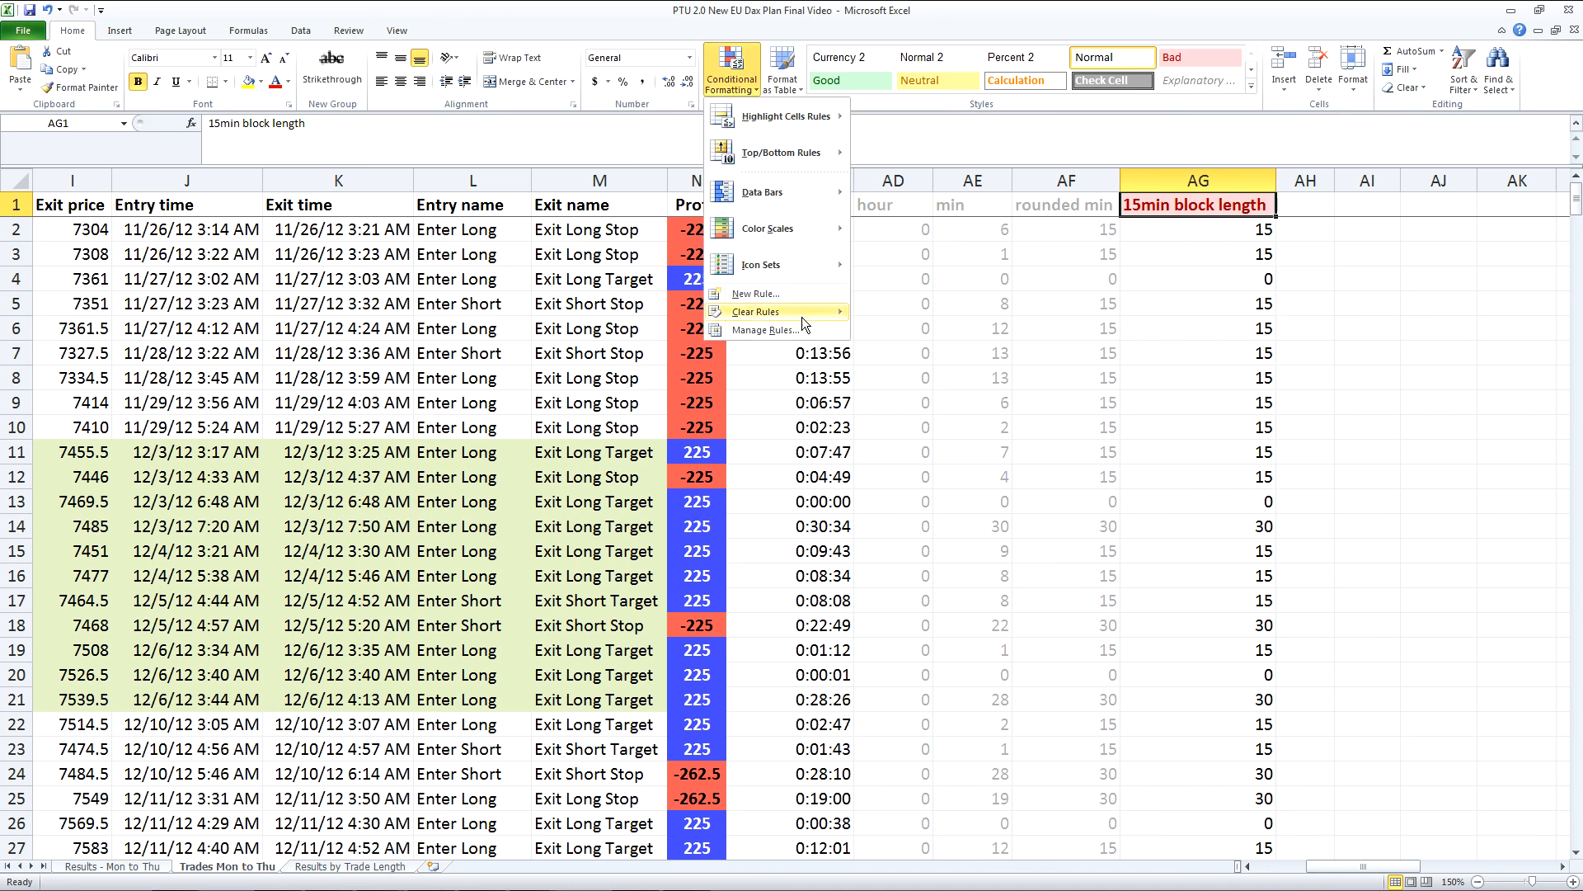
{"action": "mouse_move", "coordinate": [802, 315]}
{"action": "left_click", "coordinate": [910, 314]}
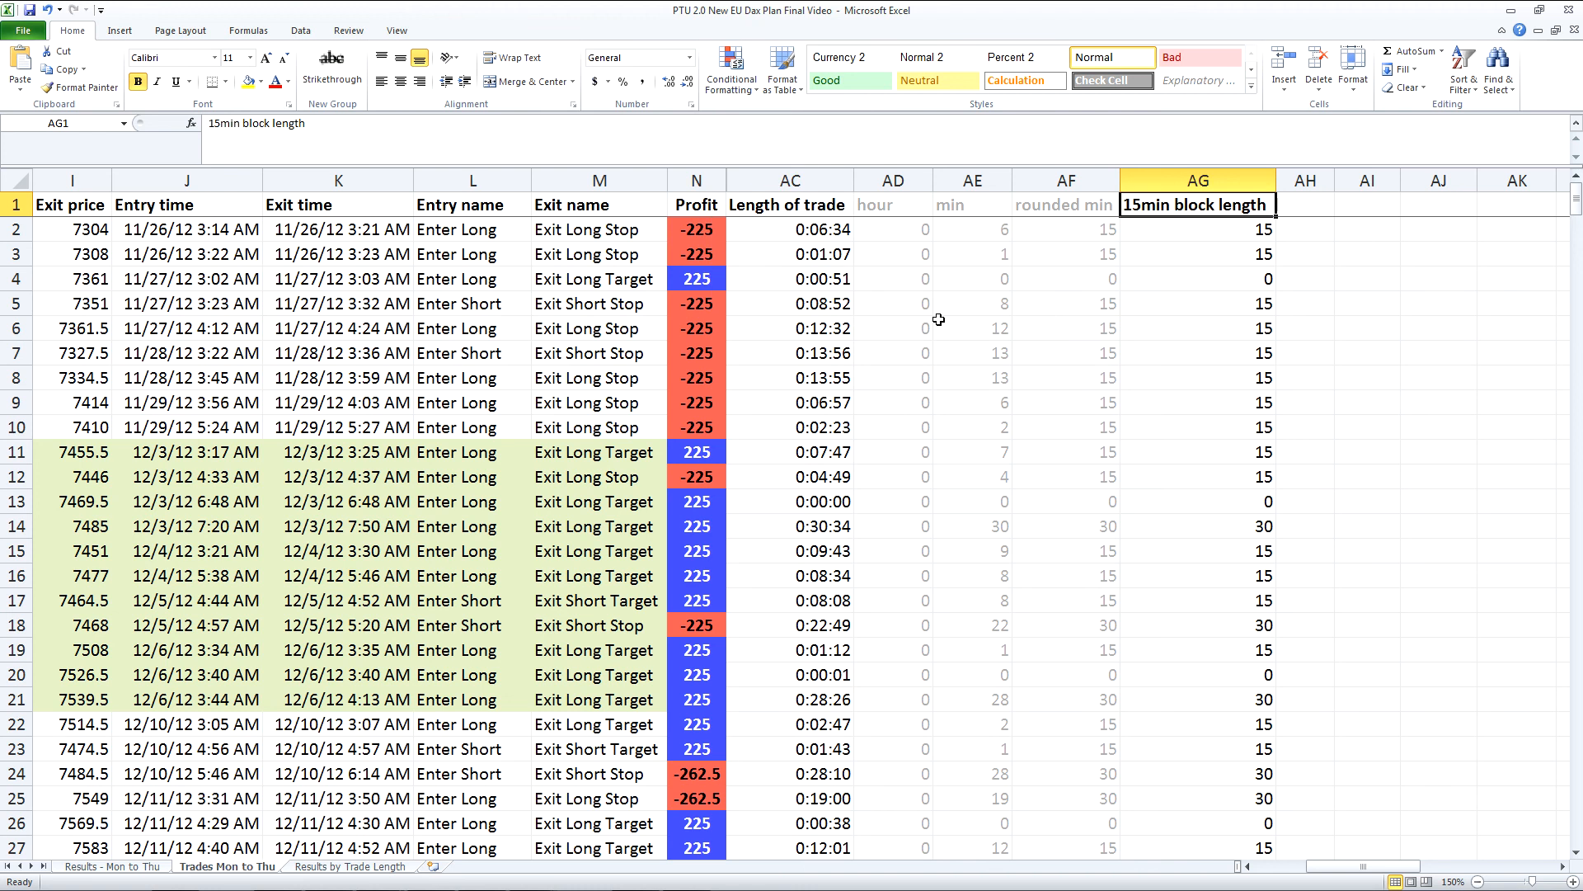
Check the highlighted block lengths and turn on filtering for the whole Trades Mon to Thu sheet.
{"action": "left_click", "coordinate": [1205, 330]}
{"action": "scroll", "coordinate": [1209, 357], "scroll_direction": "down", "scroll_amount": 9}
{"action": "scroll", "coordinate": [1197, 471], "scroll_direction": "down", "scroll_amount": 5}
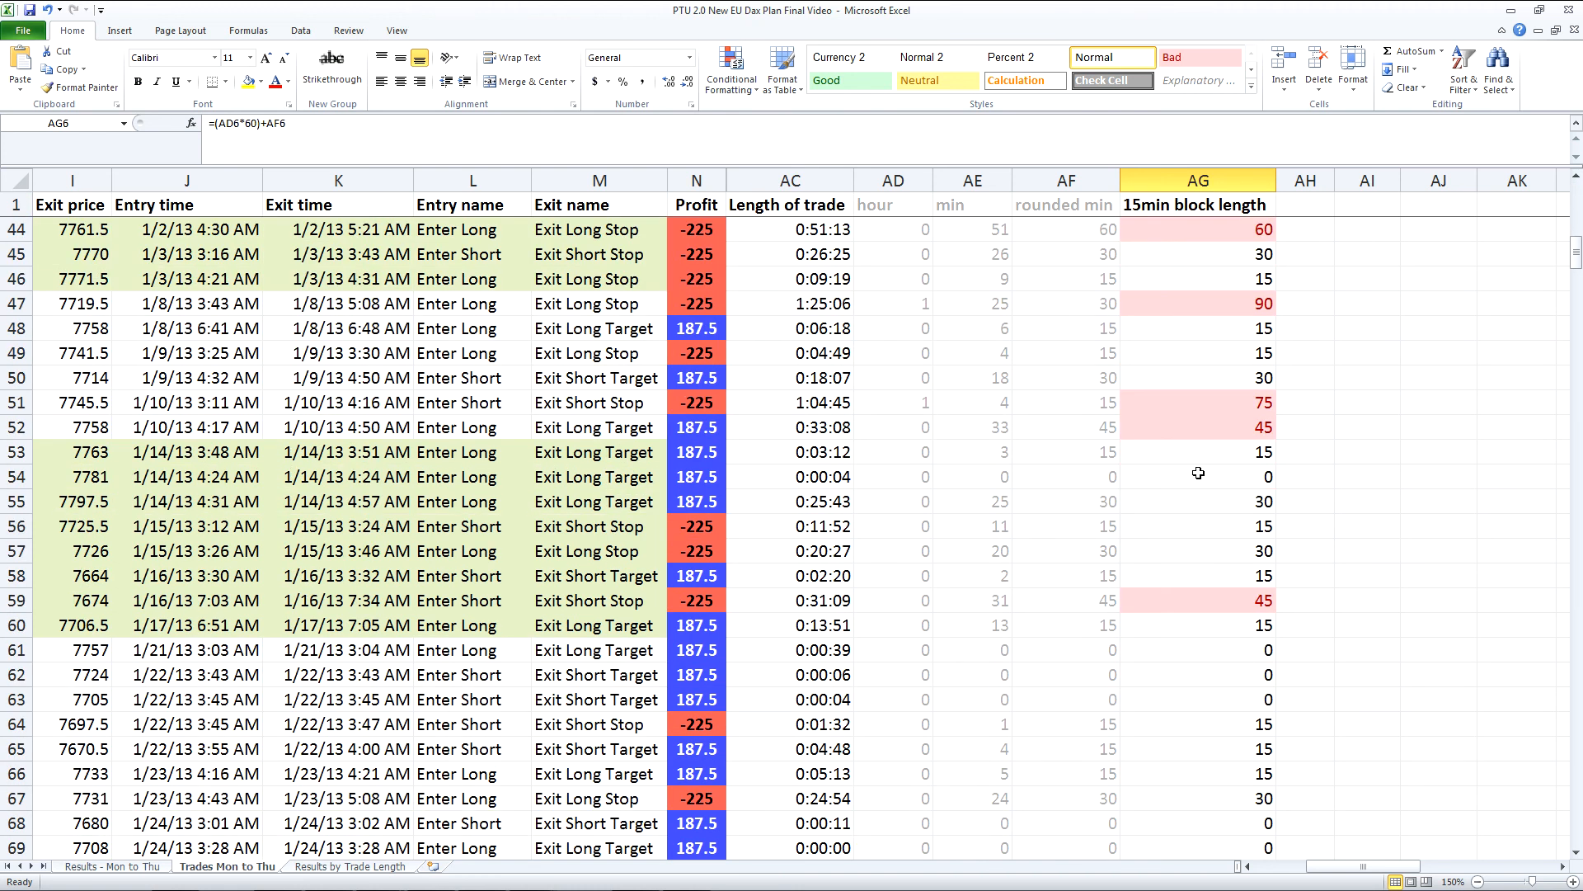
{"action": "scroll", "coordinate": [1212, 602], "scroll_direction": "up", "scroll_amount": 14}
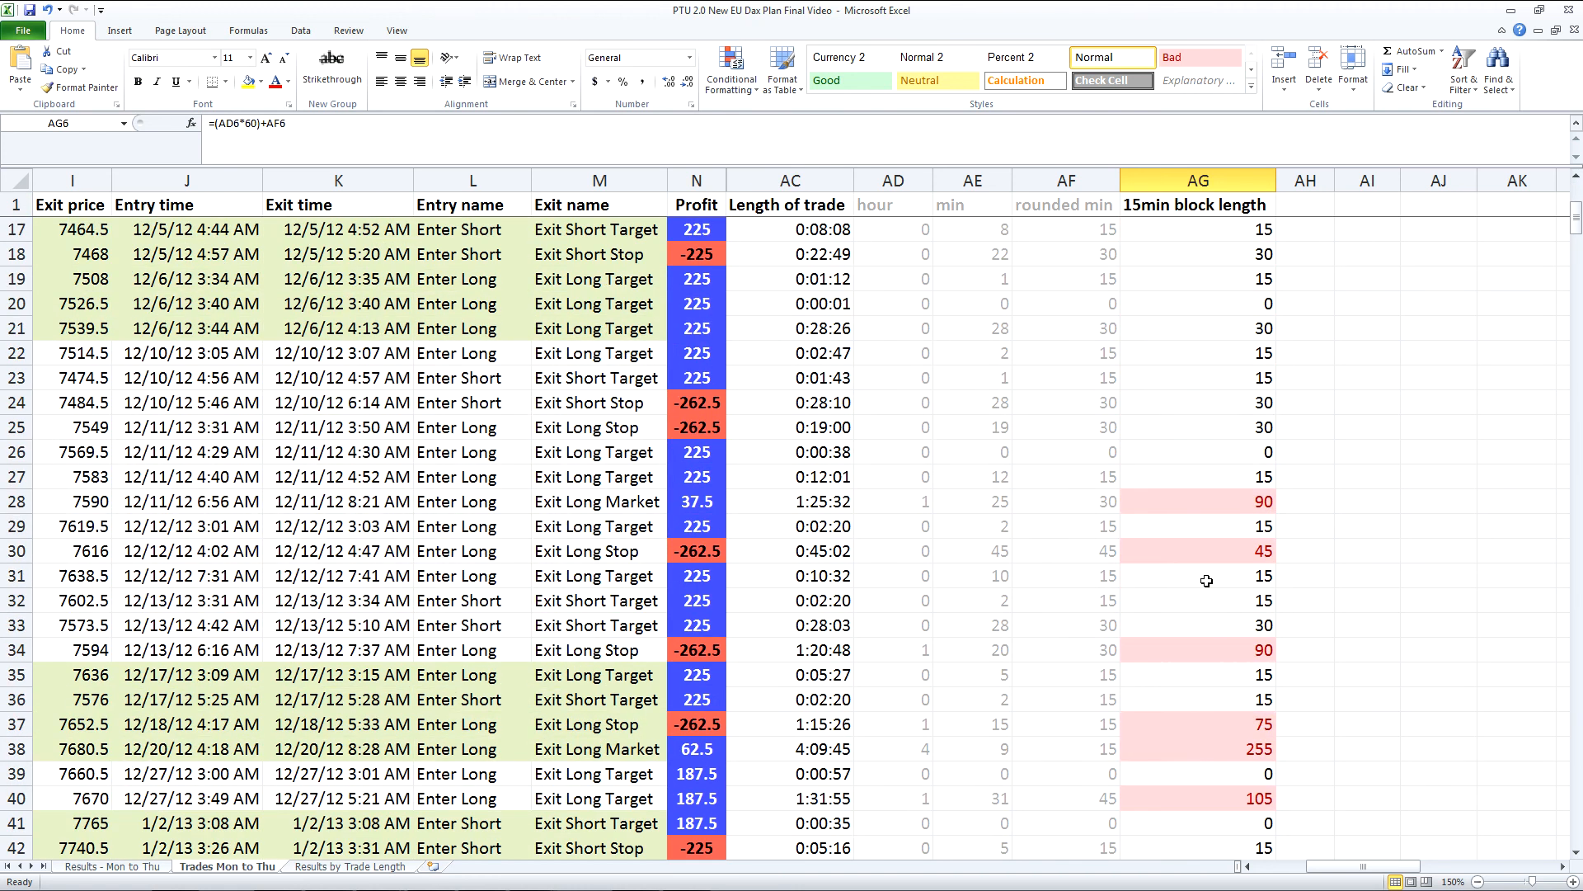
{"action": "left_click", "coordinate": [9, 182]}
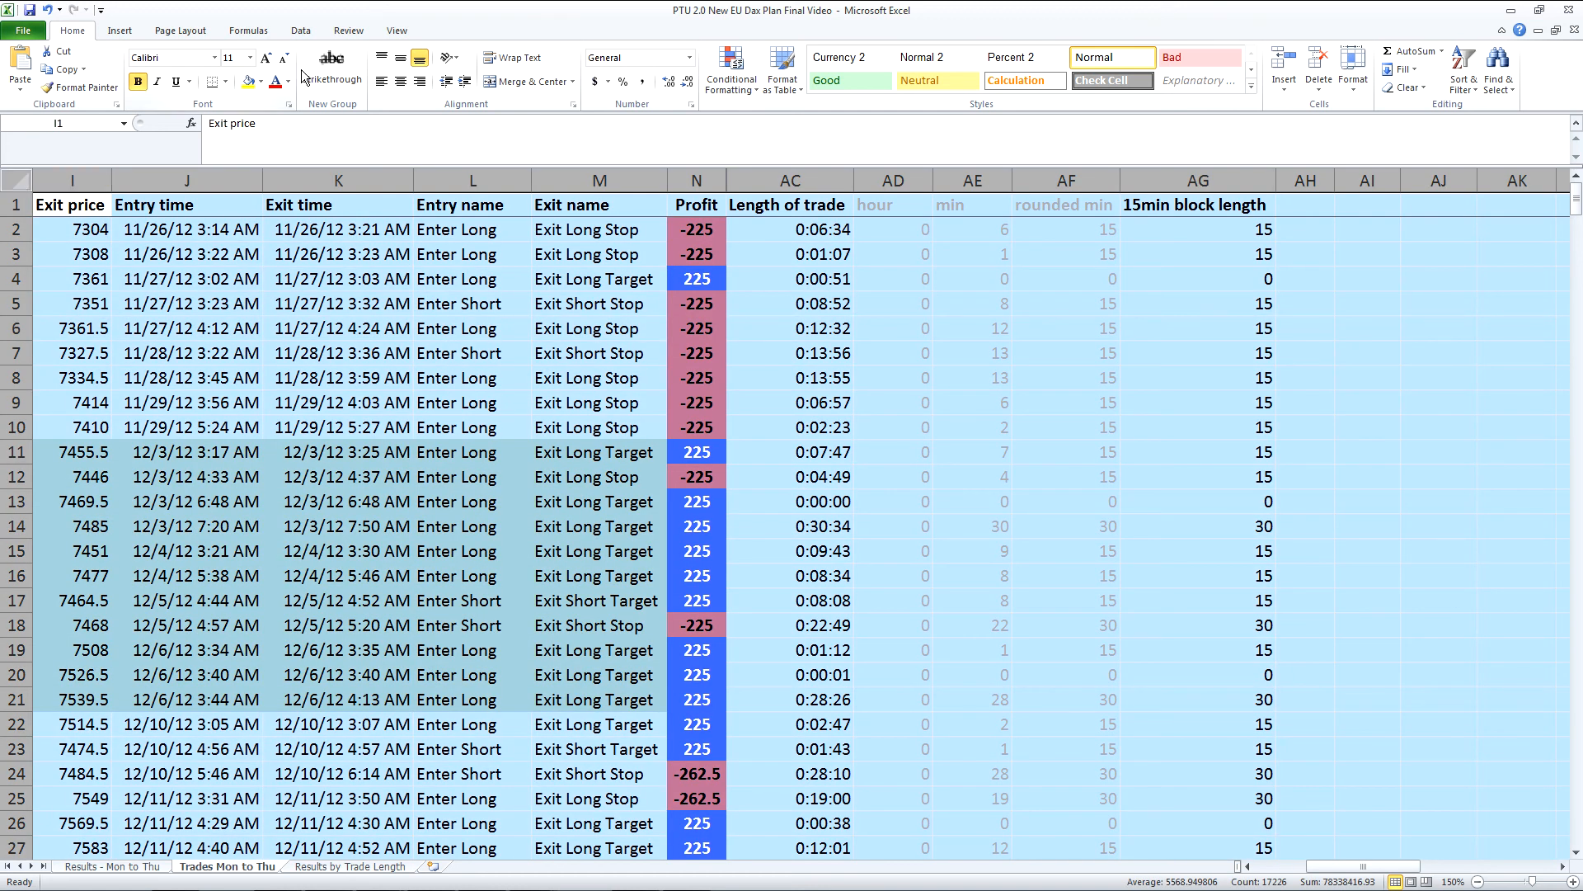
{"action": "scroll", "coordinate": [301, 34], "scroll_direction": "down", "scroll_amount": 5}
{"action": "left_click", "coordinate": [301, 31]}
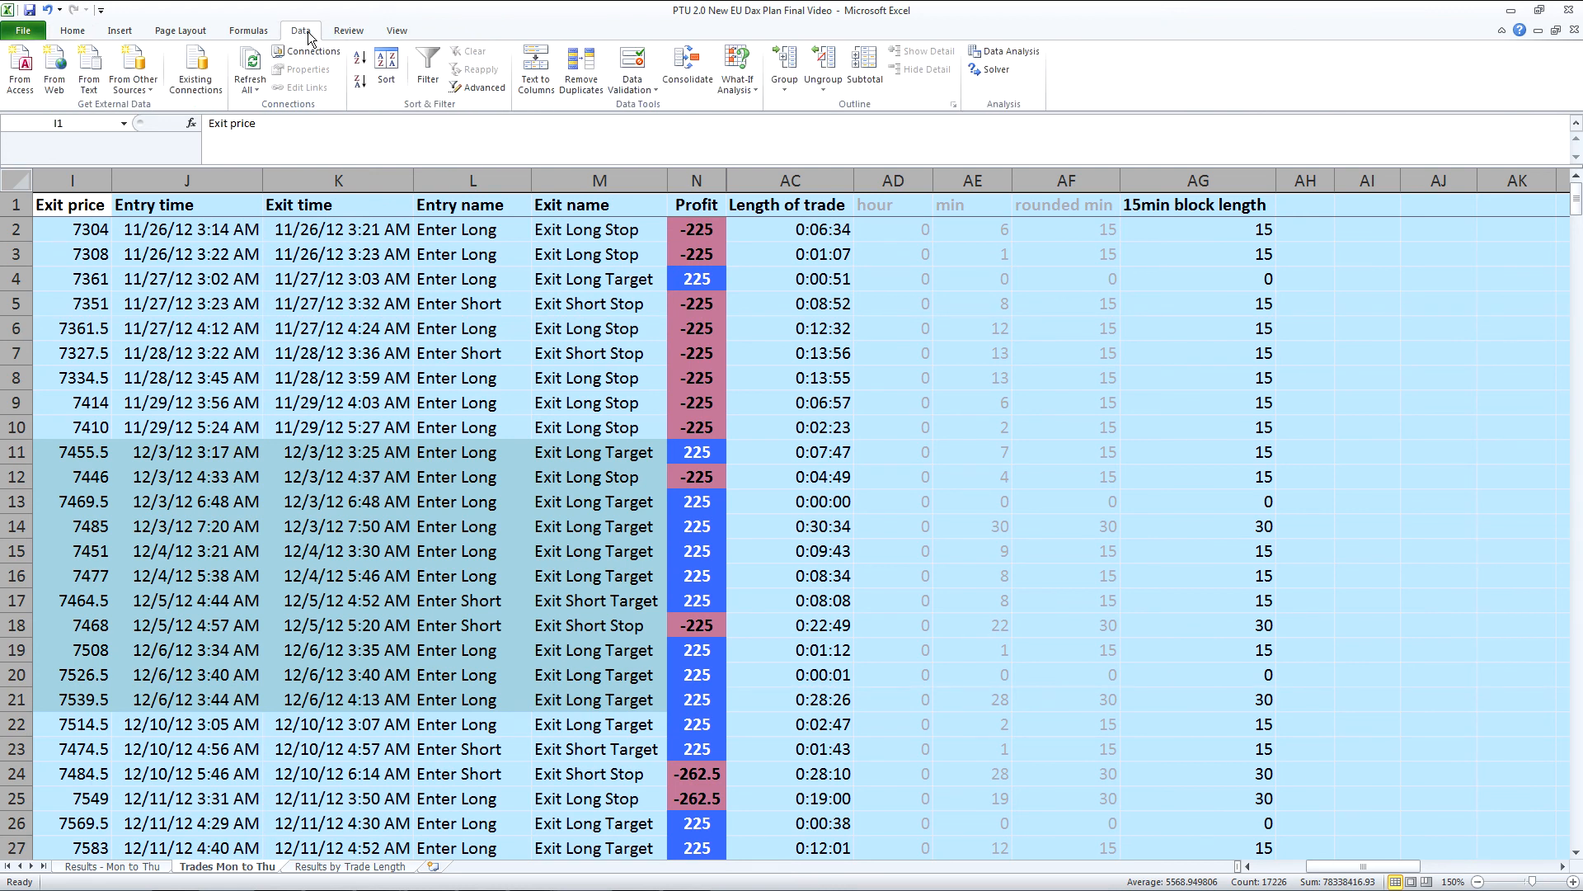
{"action": "left_click", "coordinate": [426, 66]}
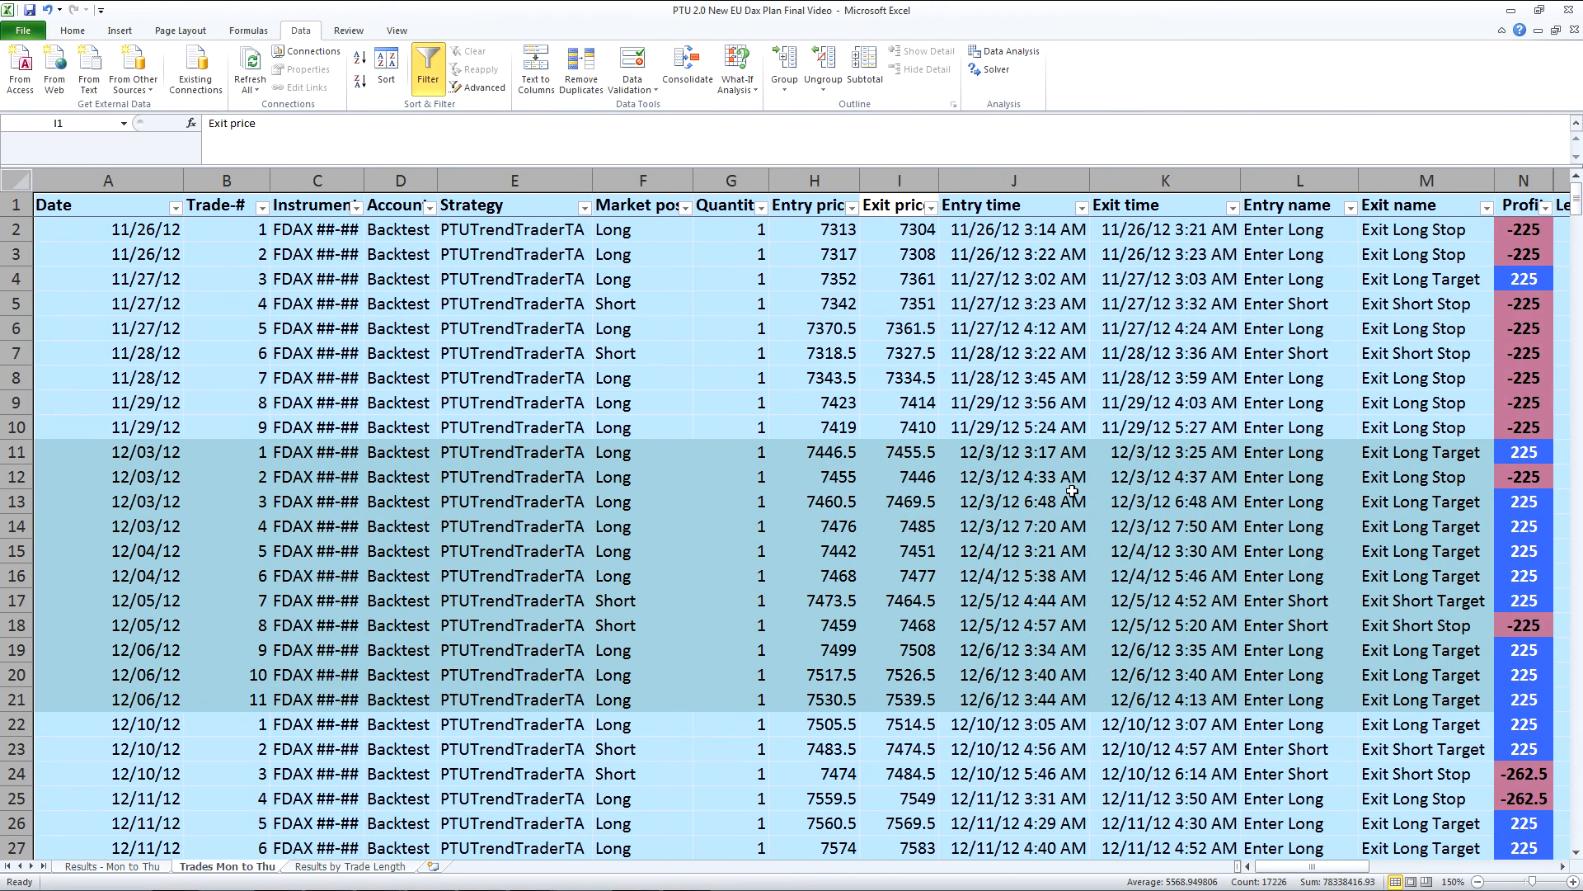
Filter the 15min block length column to show only rows where the value is greater than 30.
{"action": "left_click_drag", "start_coordinate": [1262, 874], "coordinate": [1336, 825]}
{"action": "left_click", "coordinate": [1038, 208]}
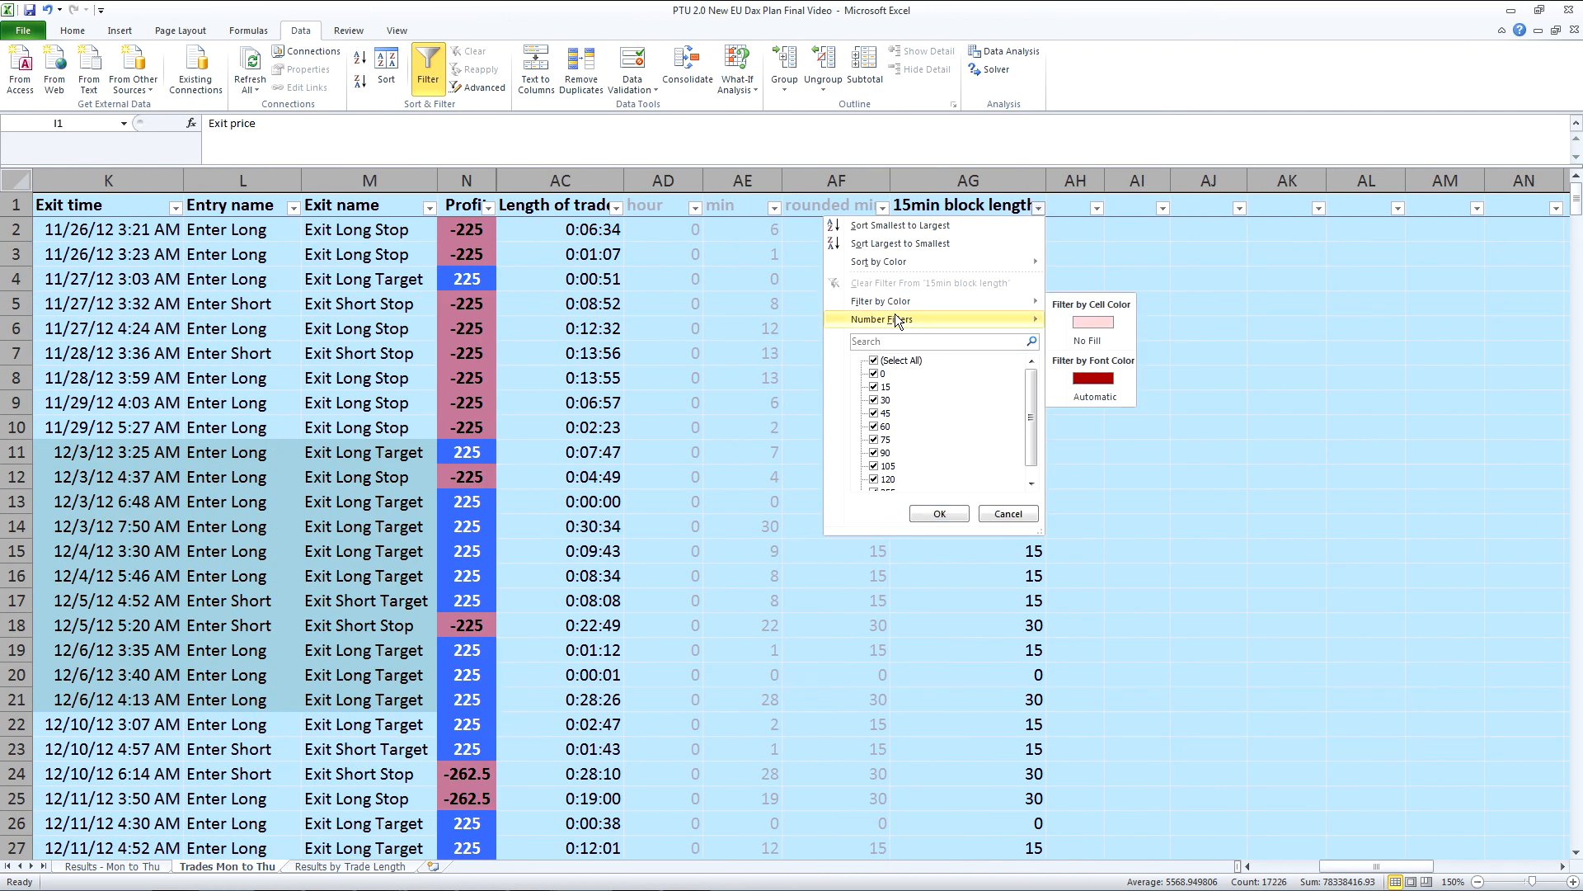
{"action": "mouse_move", "coordinate": [965, 319]}
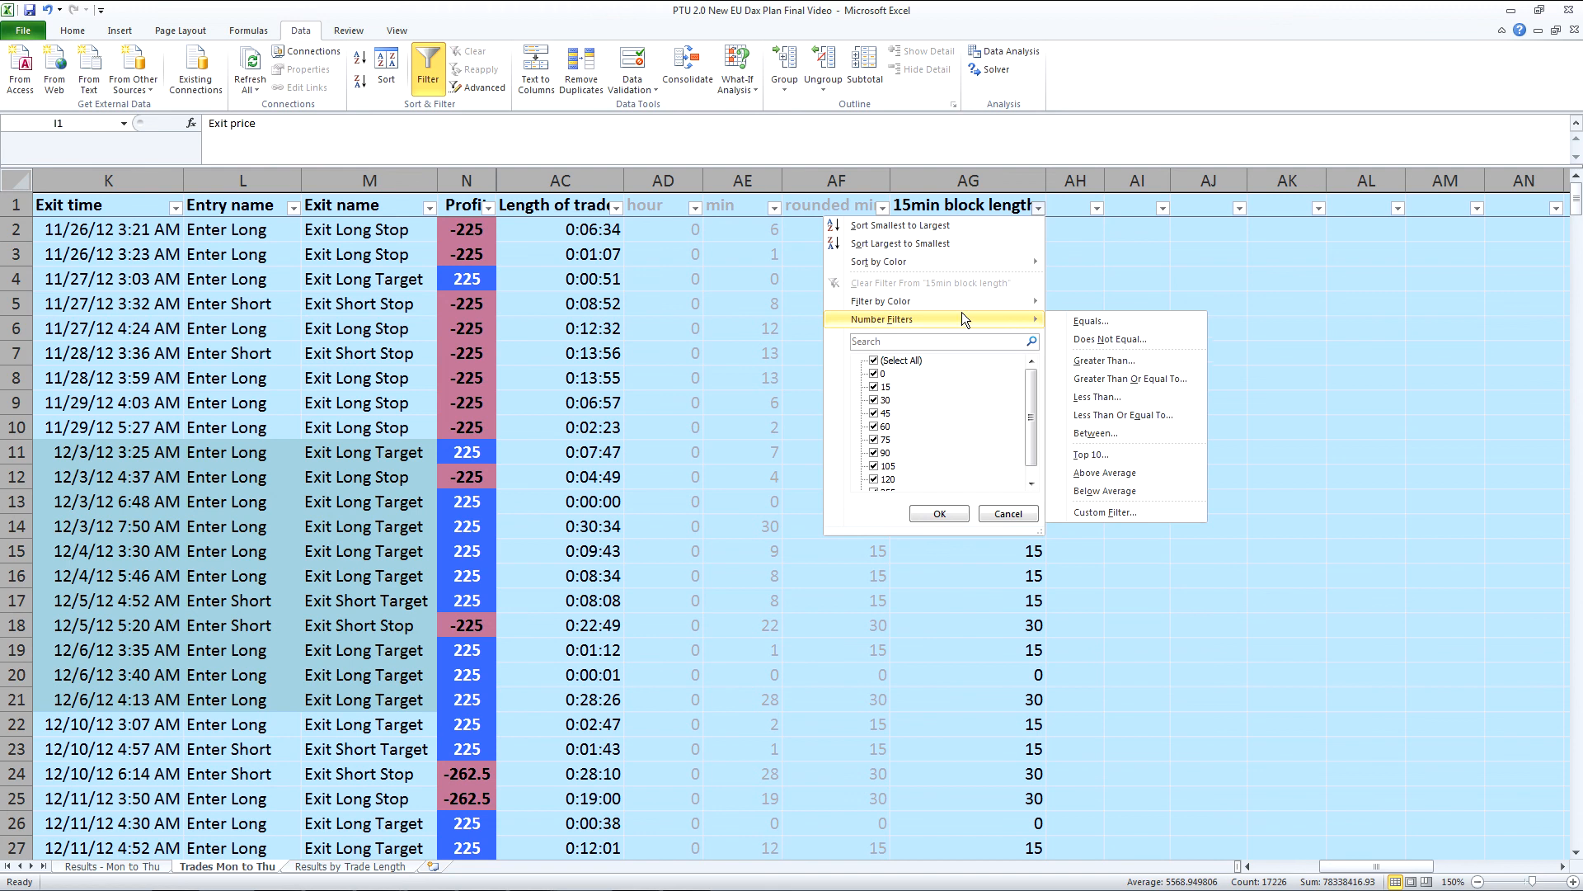
{"action": "left_click", "coordinate": [1104, 360]}
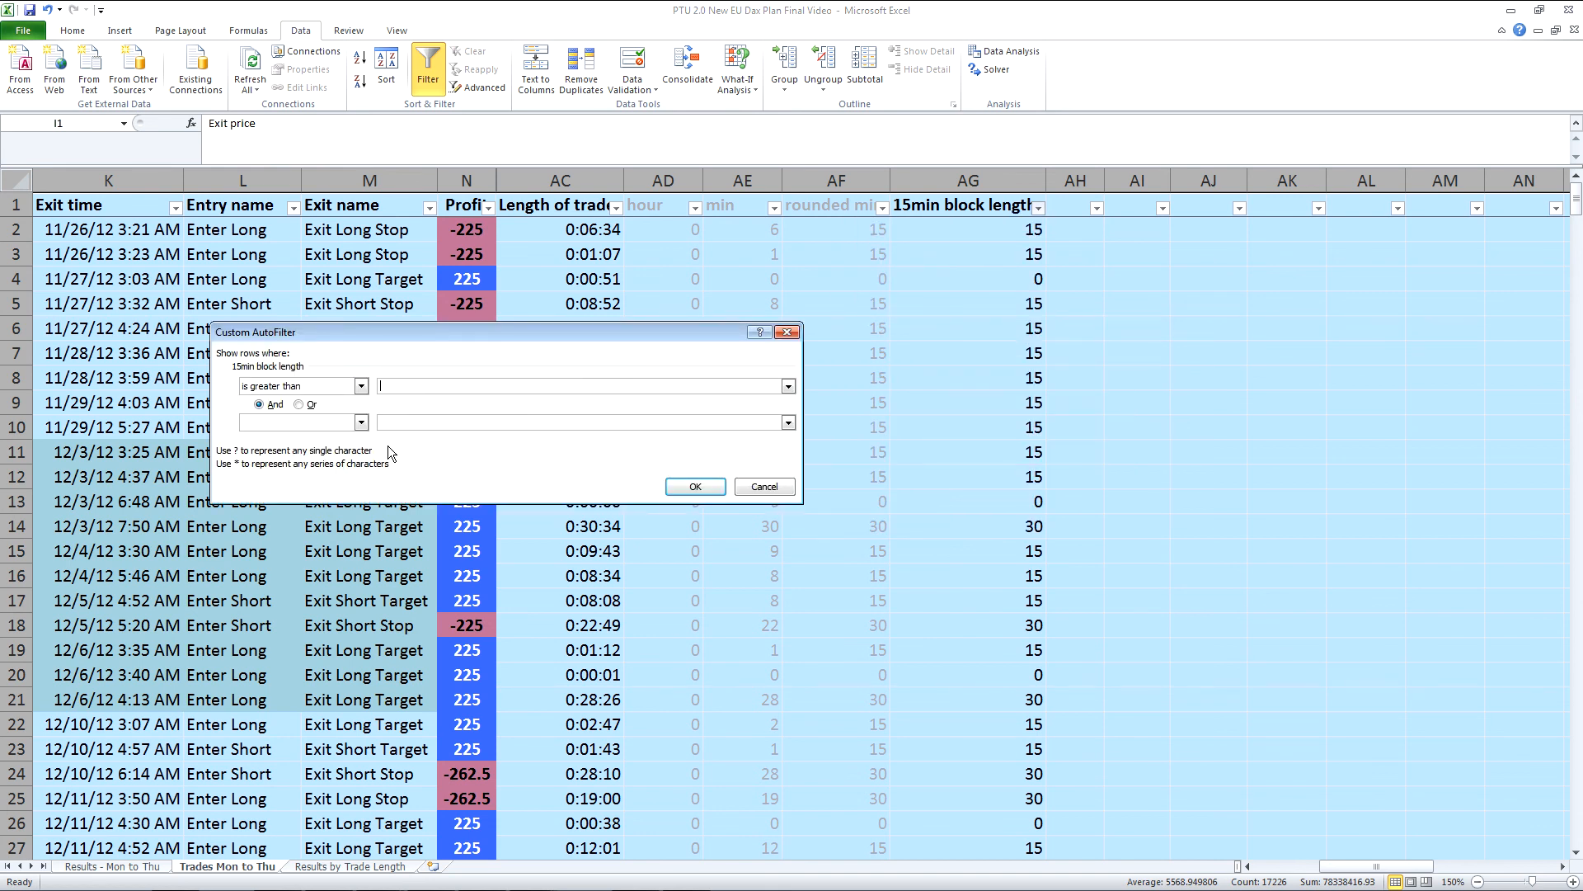
{"action": "type", "text": "30"}
{"action": "left_click", "coordinate": [693, 487]}
{"action": "left_click", "coordinate": [1196, 499]}
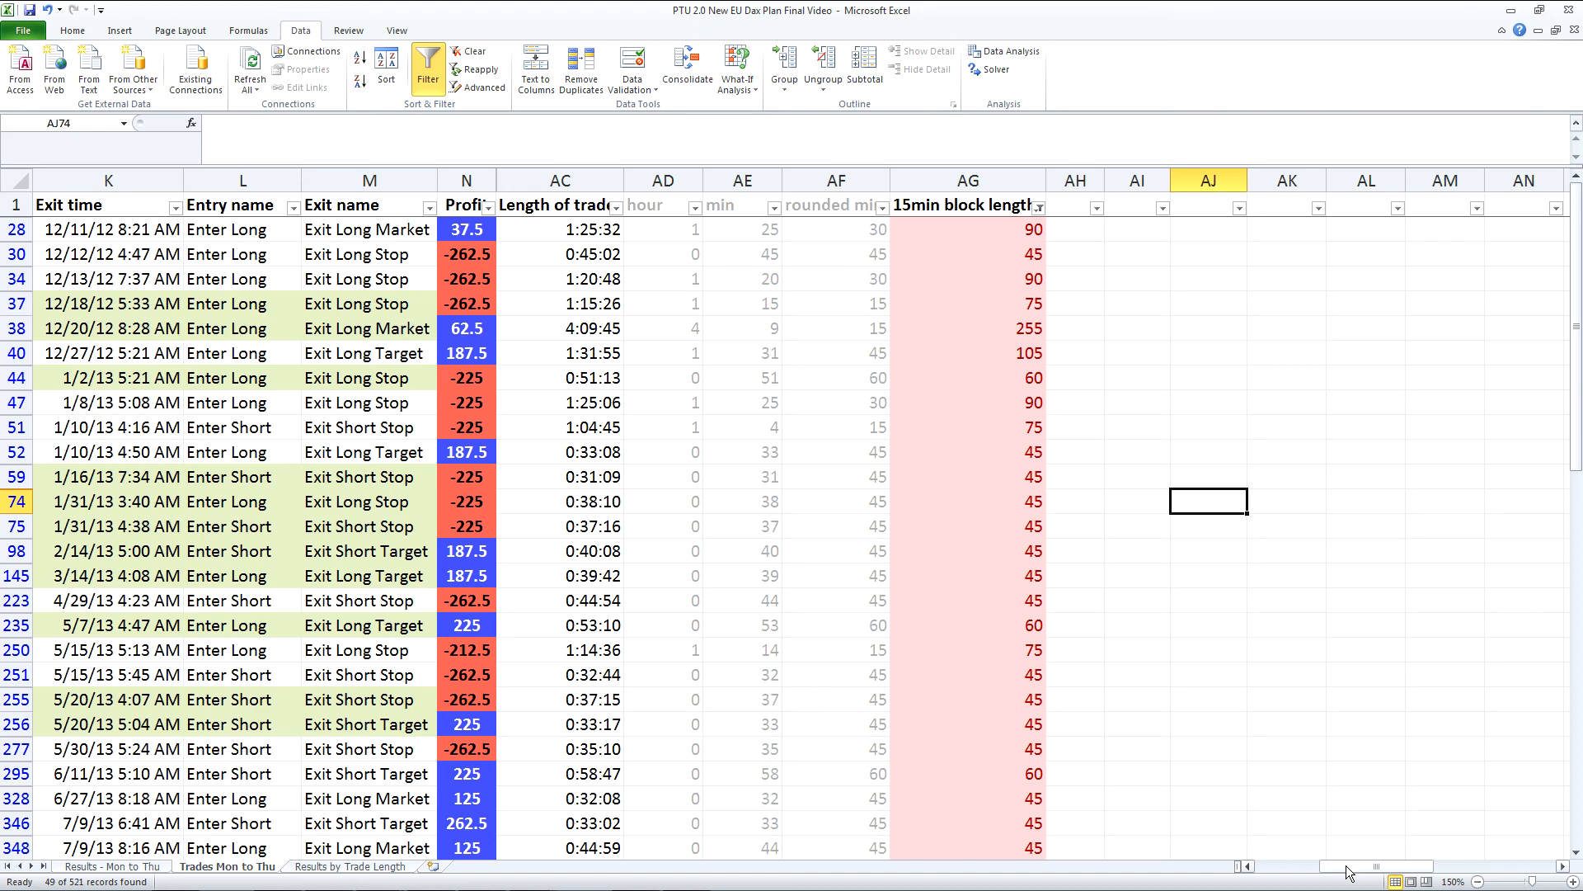
Zoom the sheet out to 100% and select the Profit column to read the filtered trades' sum and average.
{"action": "mouse_move", "coordinate": [1349, 872]}
{"action": "left_mouse_down"}
{"action": "mouse_move", "coordinate": [1282, 858]}
{"action": "mouse_move", "coordinate": [1323, 862]}
{"action": "left_mouse_up"}
{"action": "left_click", "coordinate": [1477, 881]}
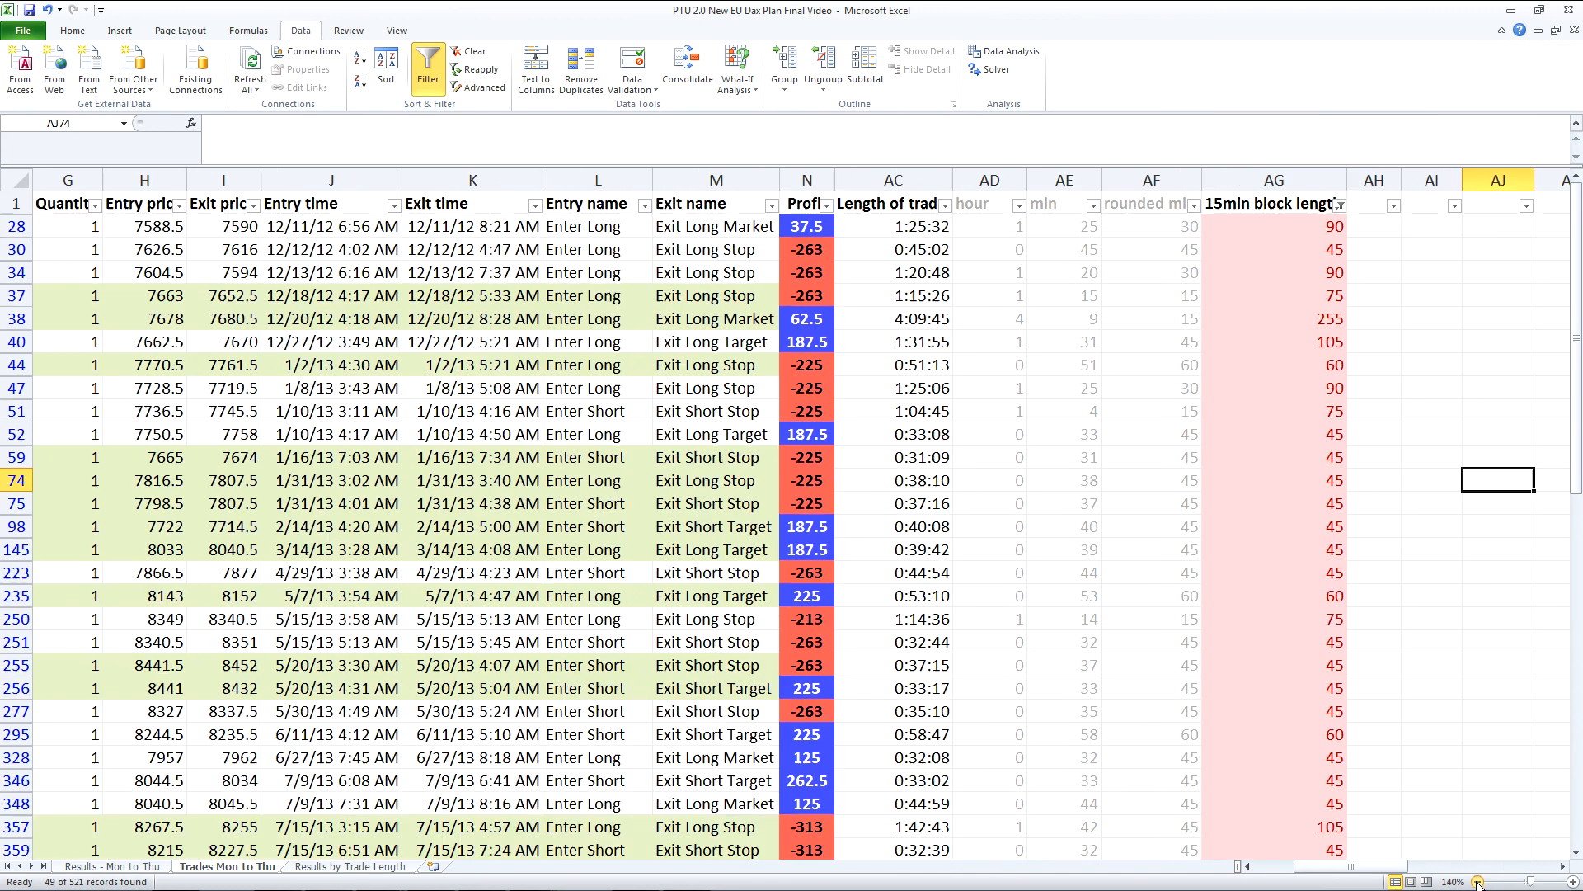
{"action": "left_click", "coordinate": [1477, 882]}
{"action": "left_click", "coordinate": [1477, 881]}
{"action": "left_click", "coordinate": [1477, 882]}
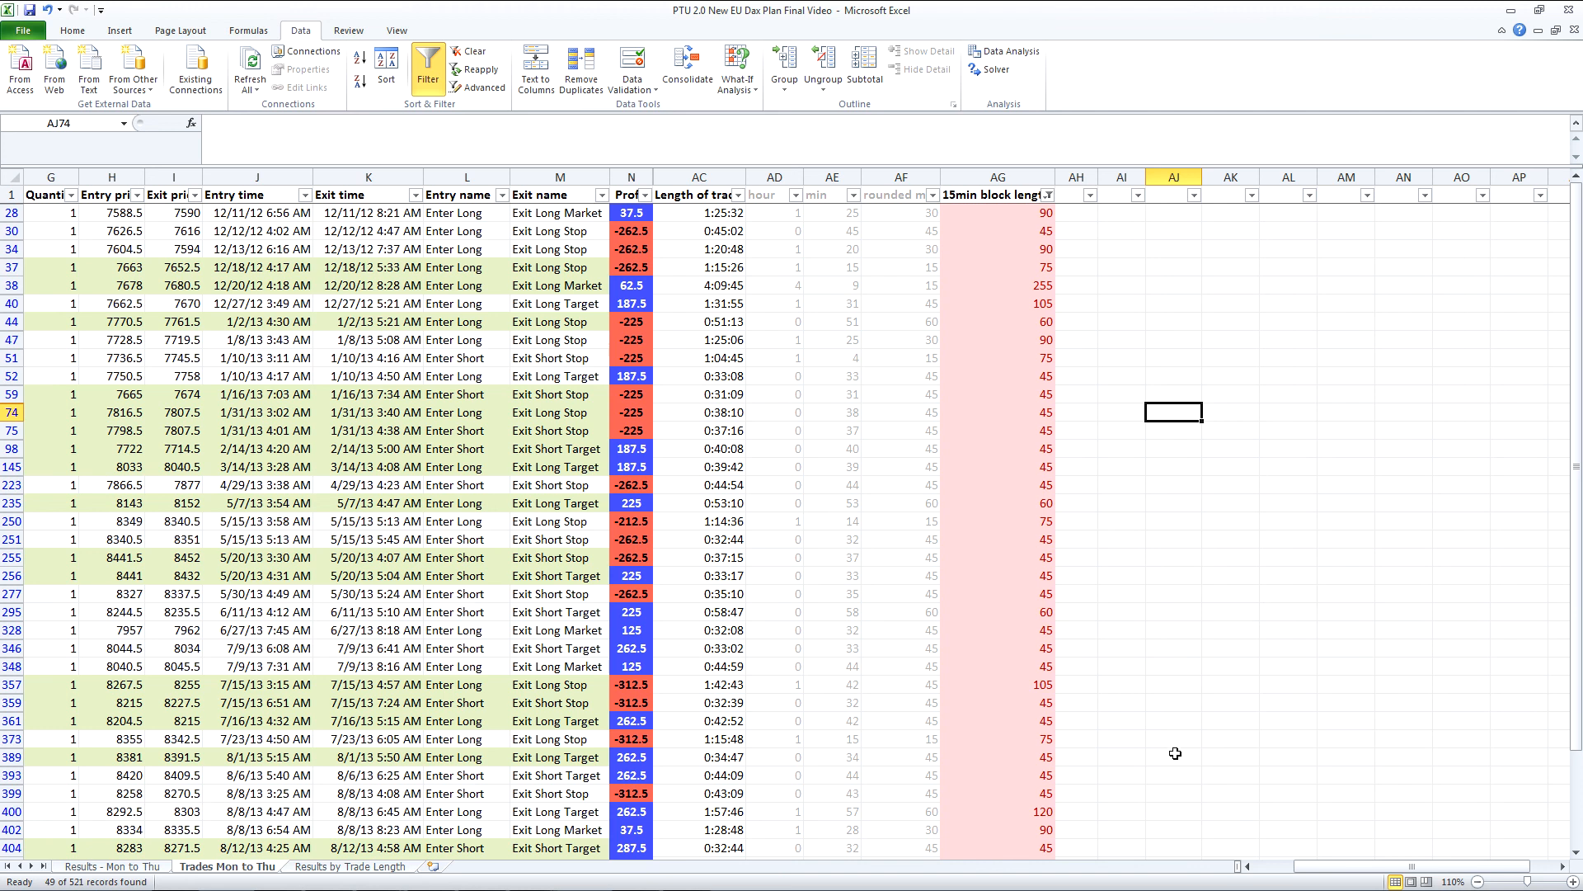
{"action": "left_click", "coordinate": [1477, 881]}
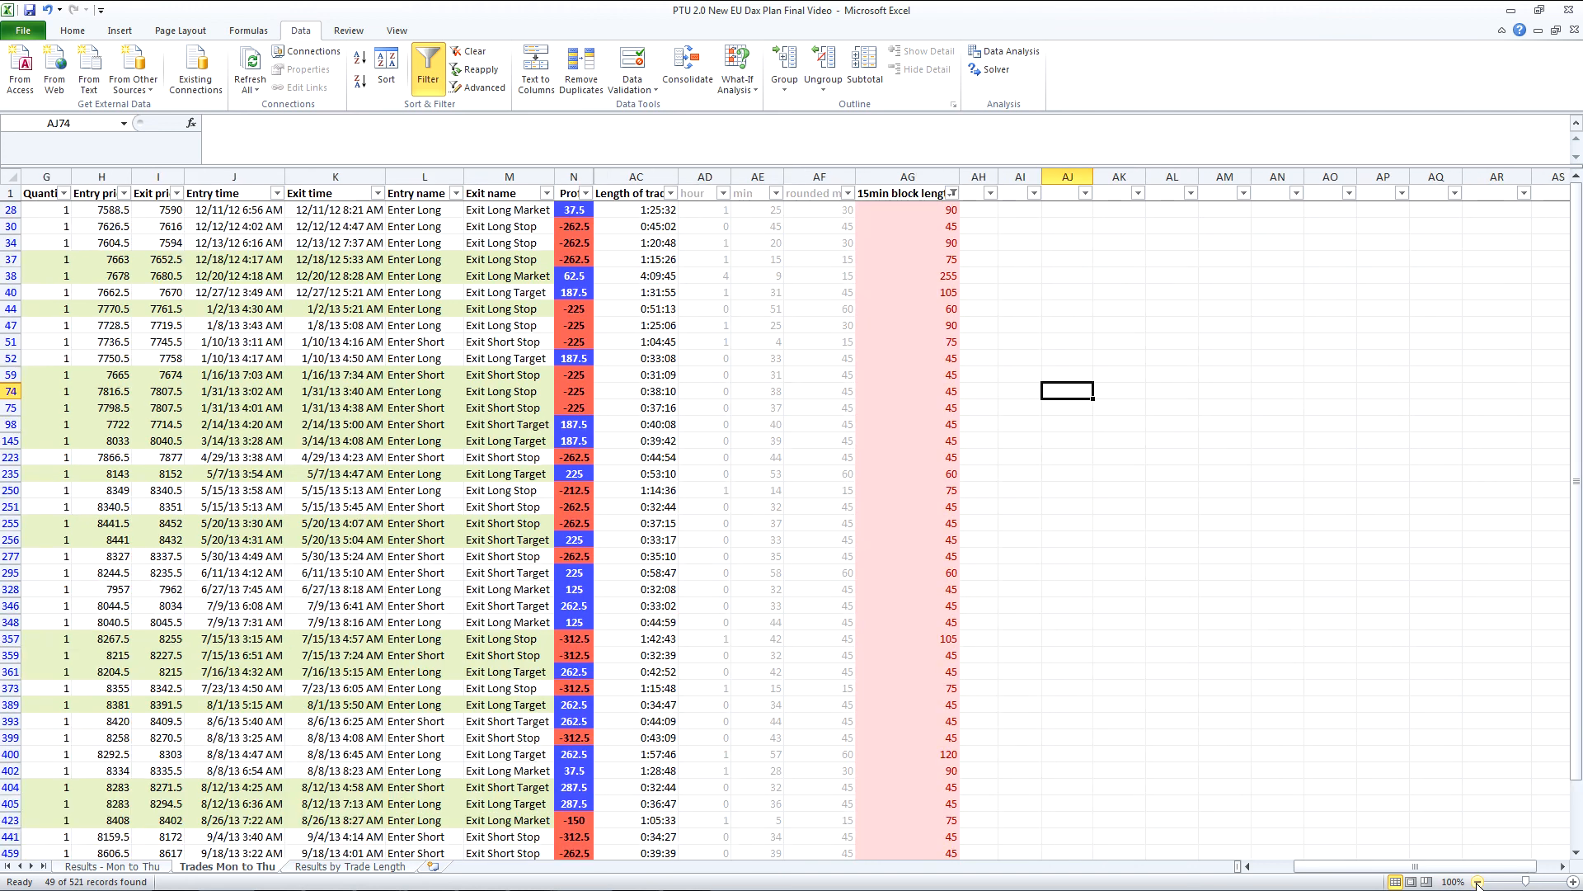
{"action": "left_click", "coordinate": [570, 174]}
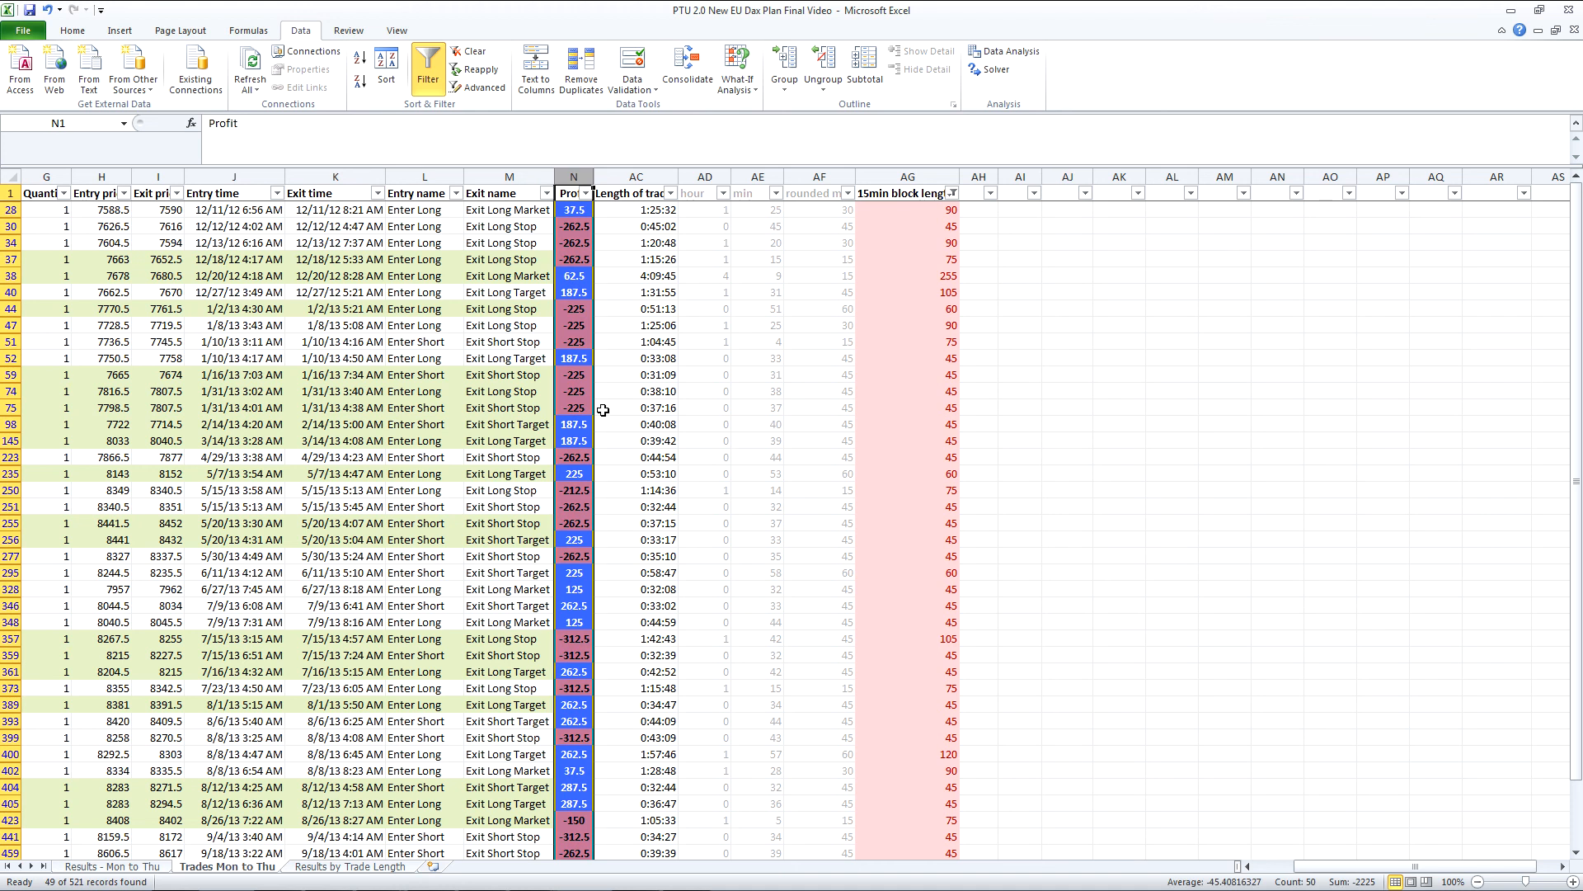
{"action": "left_click", "coordinate": [1172, 477]}
Select only the filtered Profit values up from N522, without the header, to read their count and sum.
{"action": "scroll", "coordinate": [566, 395], "scroll_direction": "down", "scroll_amount": 5}
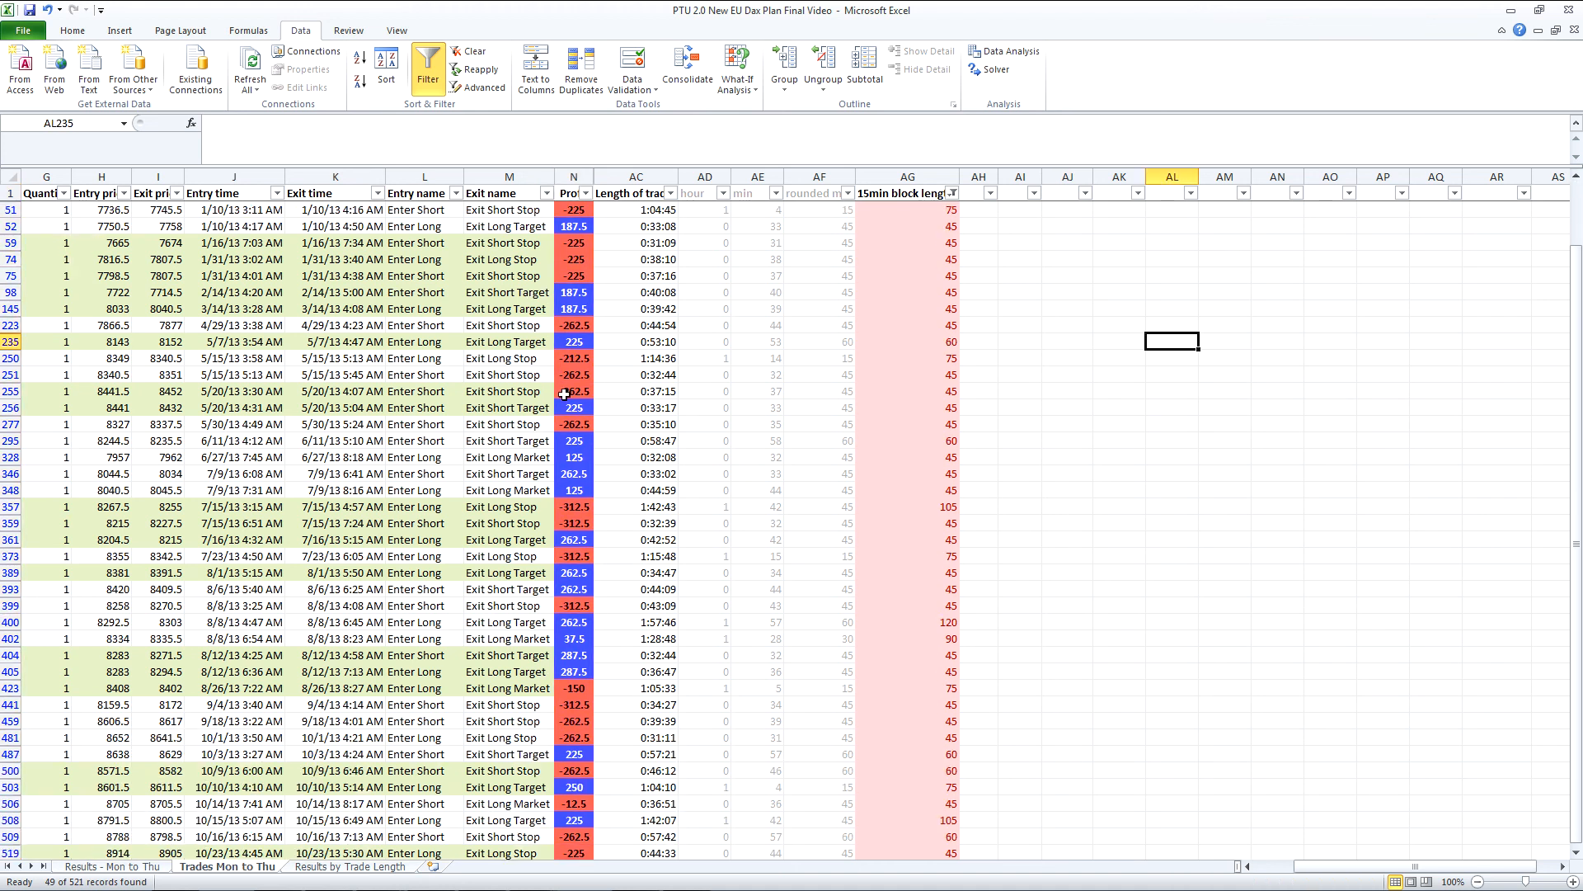
{"action": "left_click", "coordinate": [582, 655]}
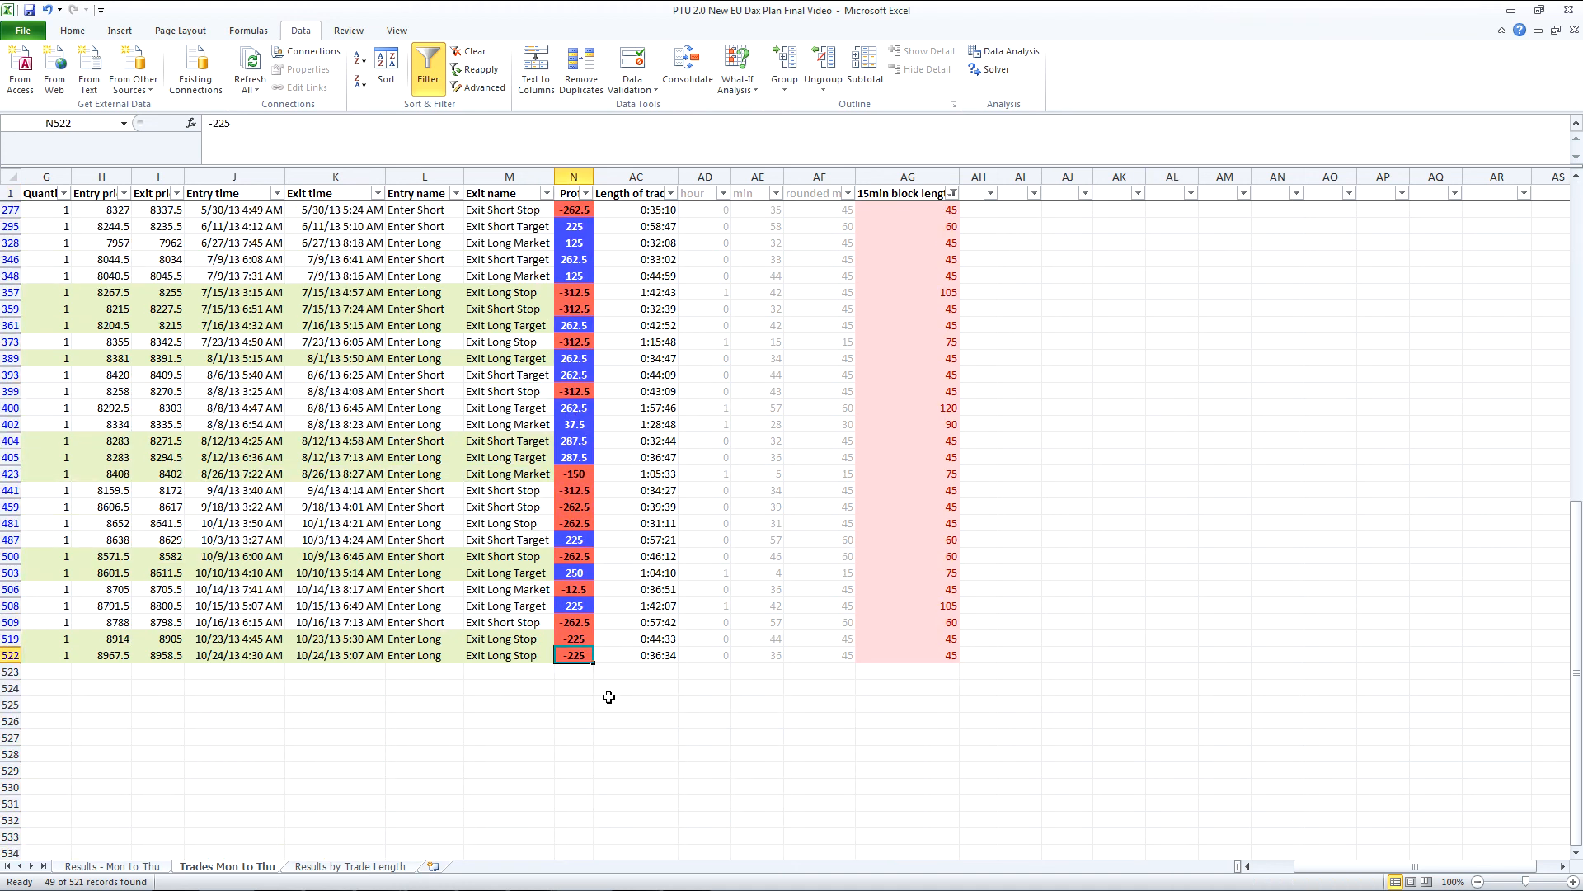
{"action": "key", "text": "ctrl+shift+Up"}
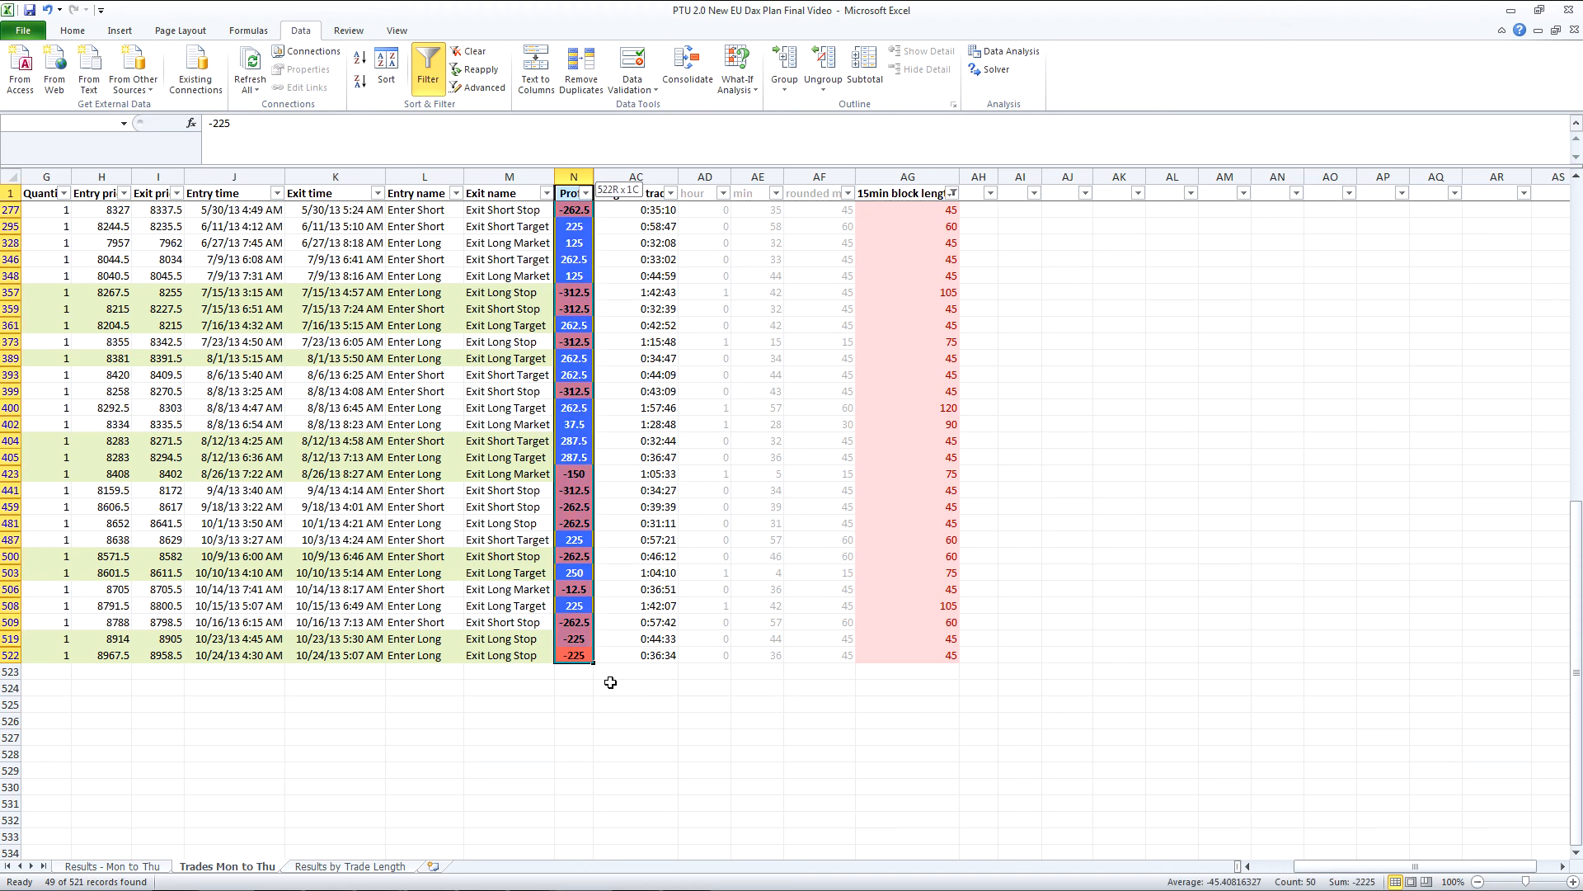
{"action": "key", "text": "shift+Down"}
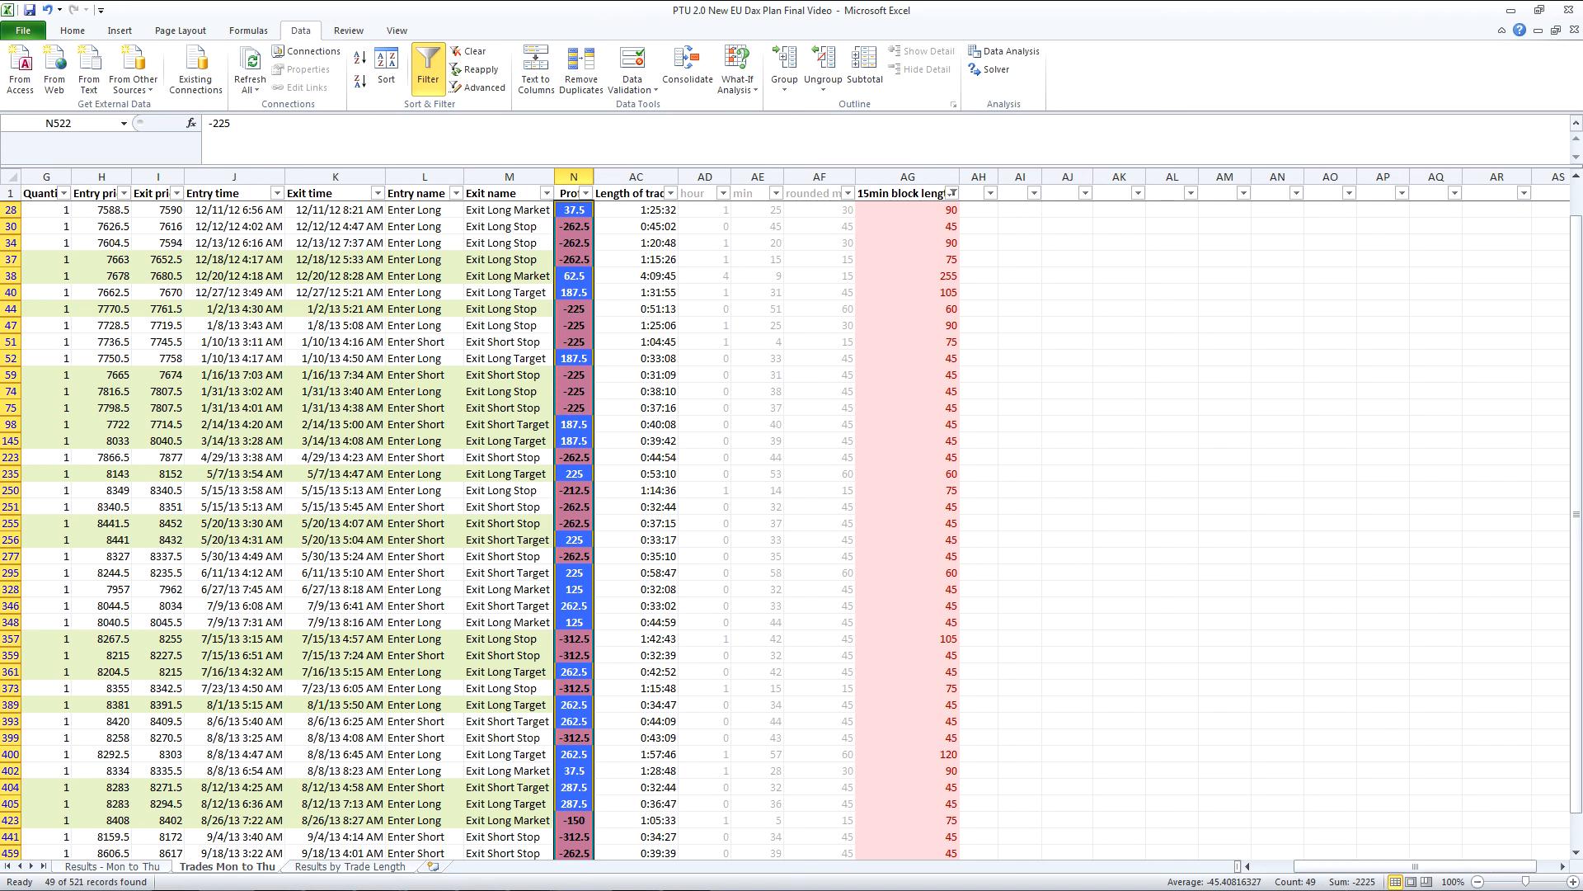
Select the trade counts D5:D11 on the Results by Trade Length sheet to check their total, and return to Trades Mon to Thu.
{"action": "left_click", "coordinate": [347, 867]}
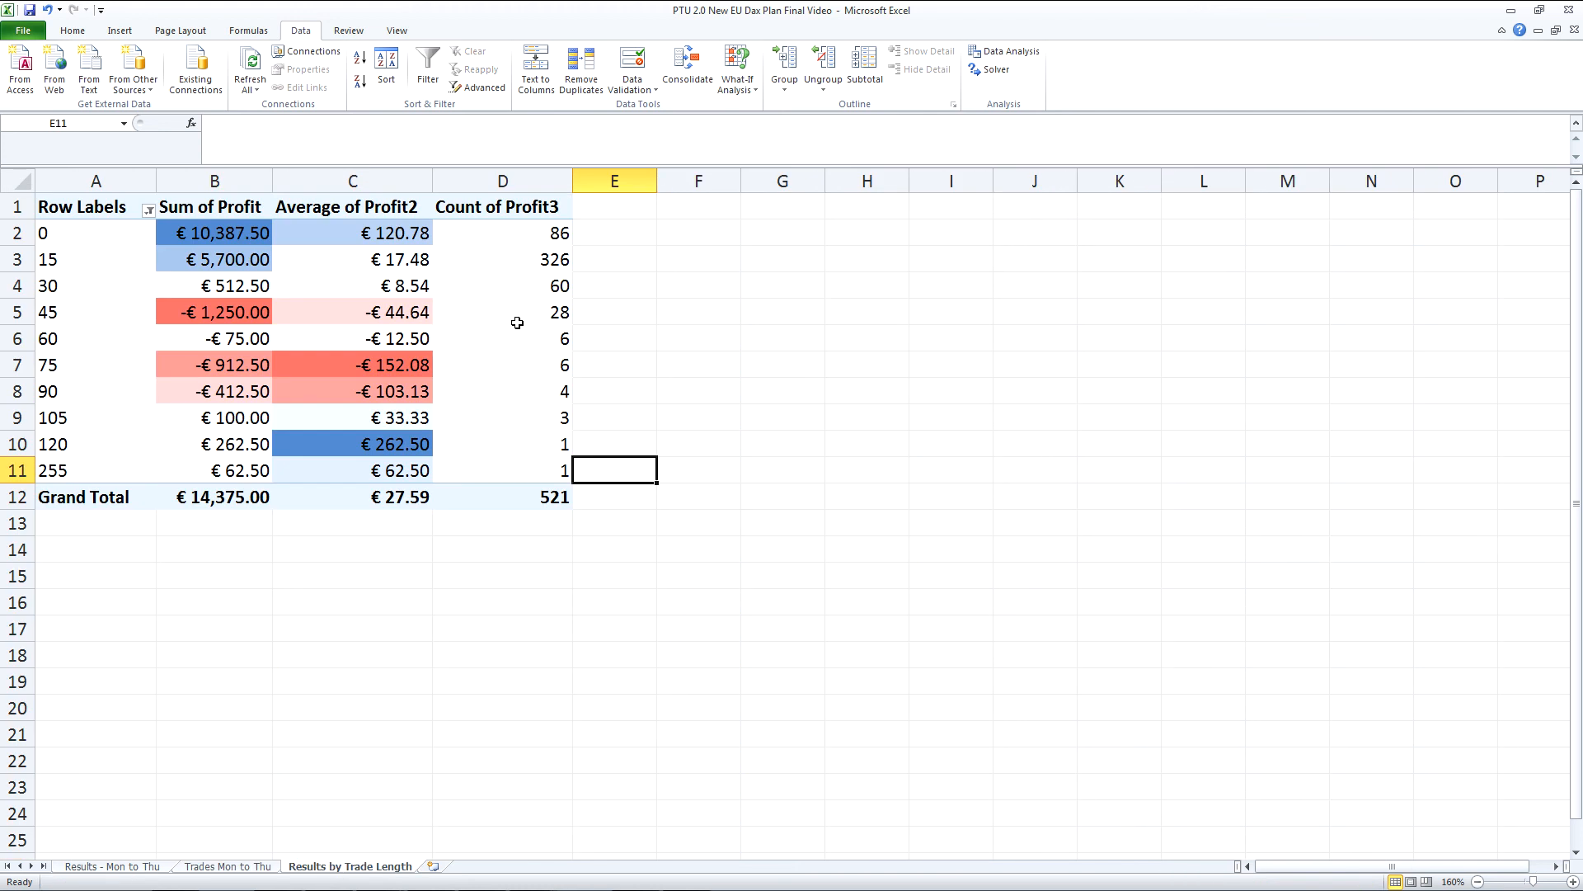
{"action": "left_click_drag", "start_coordinate": [519, 314], "coordinate": [512, 466]}
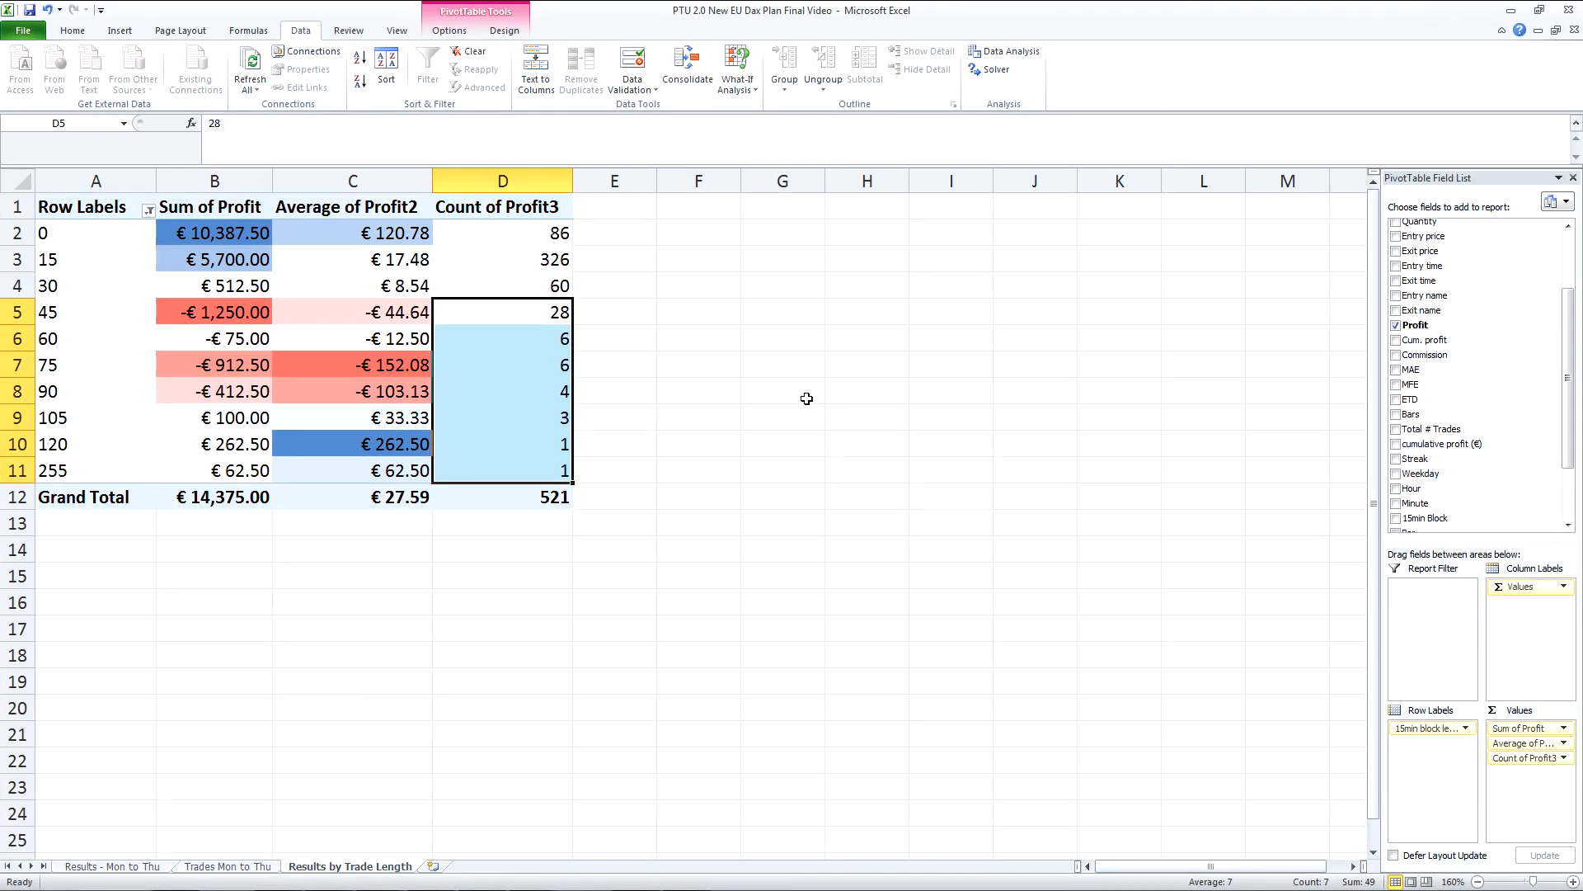
{"action": "left_click", "coordinate": [245, 867]}
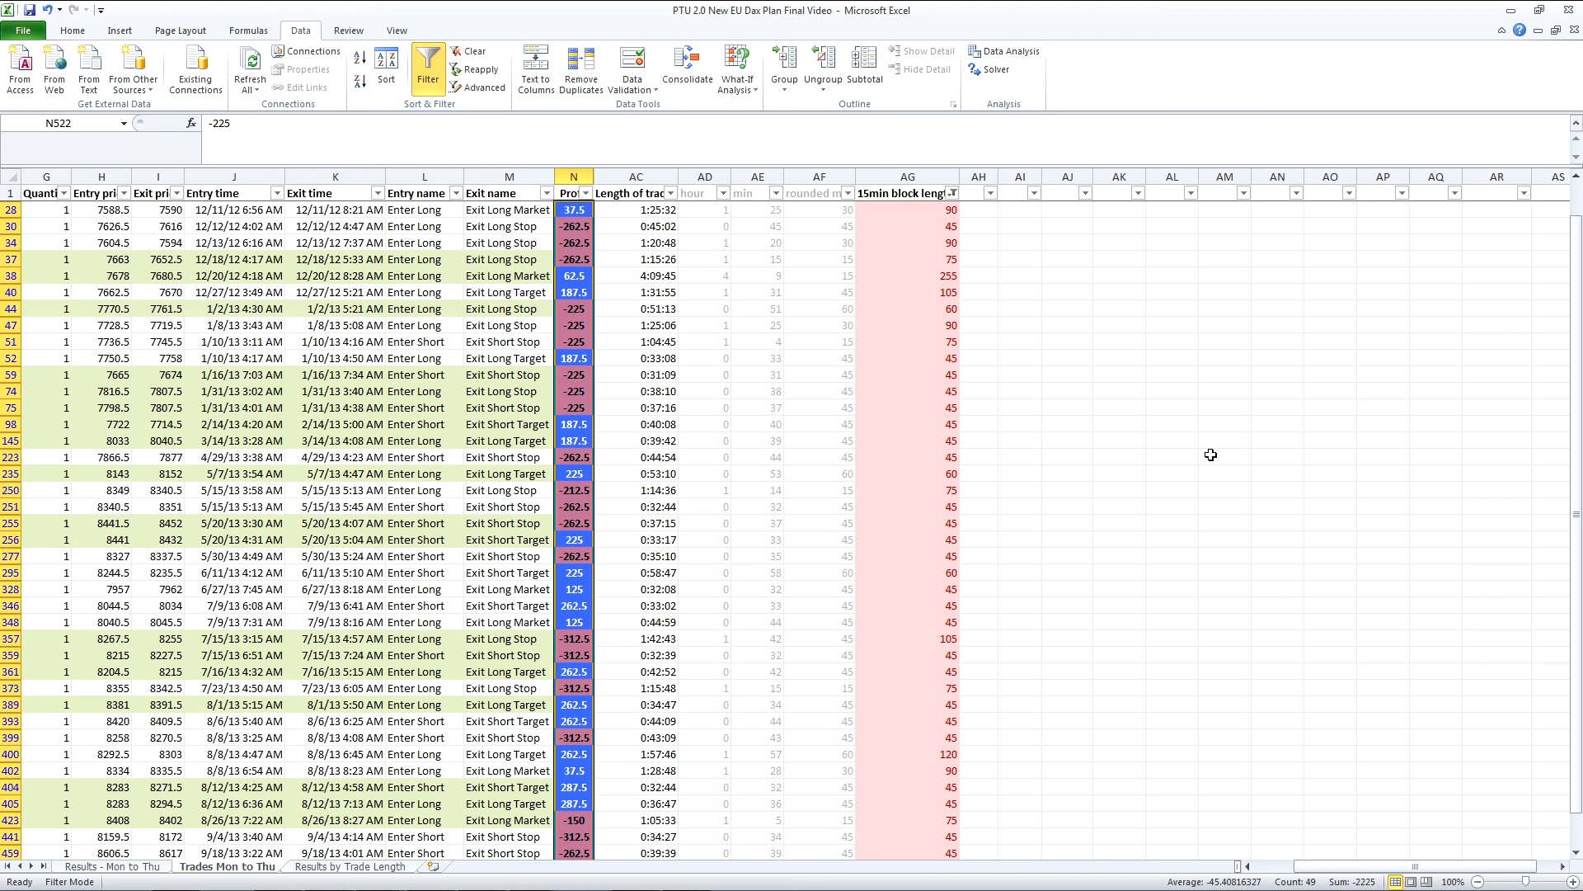
Look through the filtered trades in blocks above 30 minutes and go back to the Results by Trade Length sheet.
{"action": "left_click", "coordinate": [996, 491]}
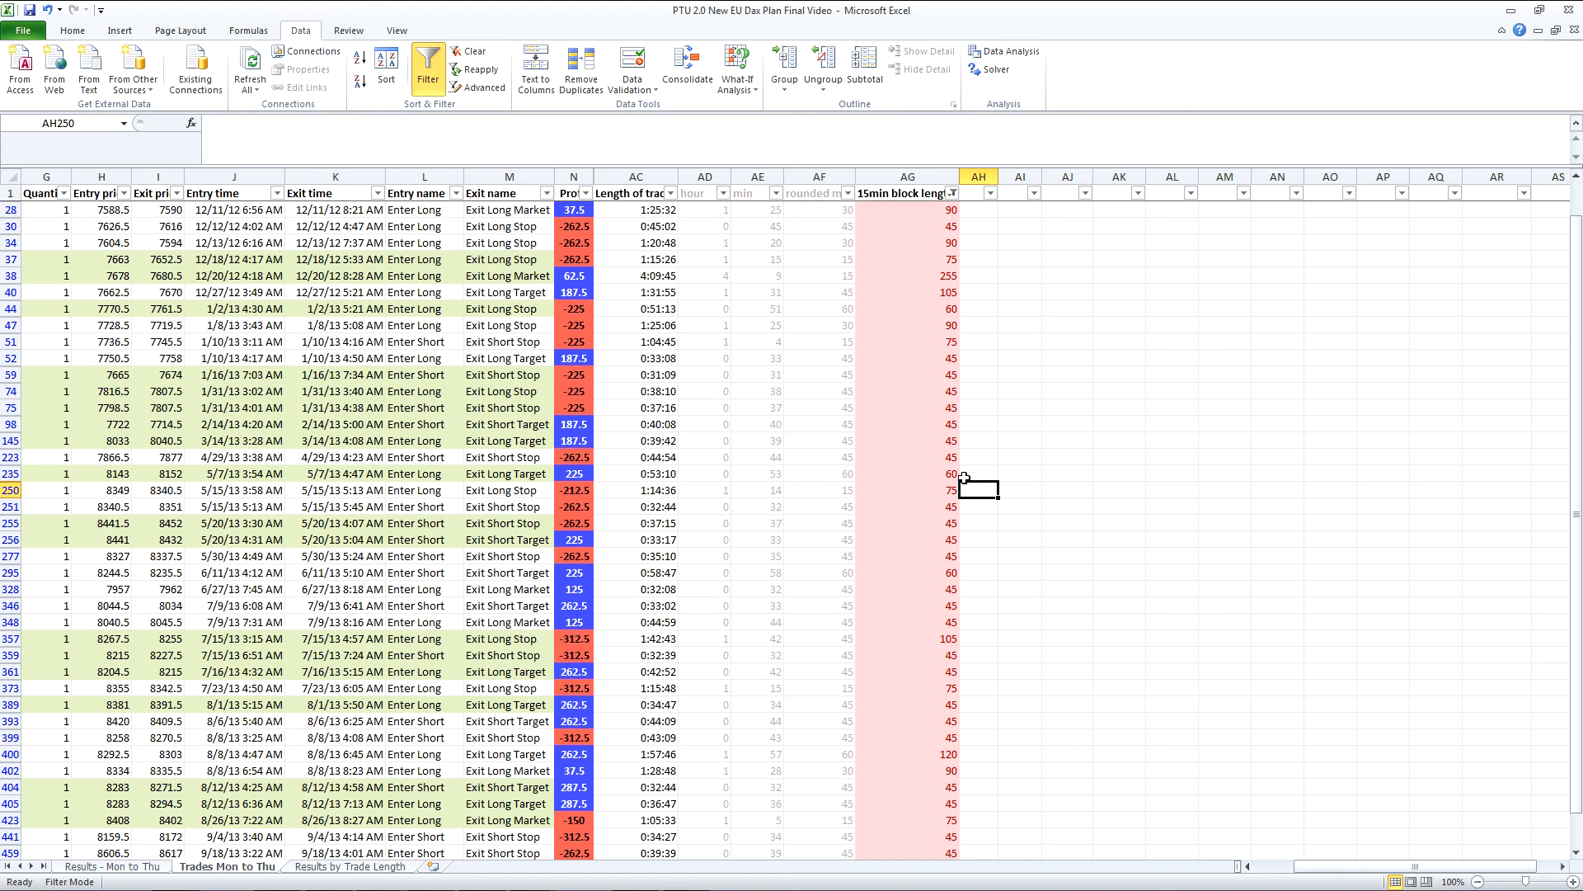
{"action": "scroll", "coordinate": [961, 479], "scroll_direction": "down", "scroll_amount": 1}
{"action": "scroll", "coordinate": [742, 429], "scroll_direction": "down", "scroll_amount": 1}
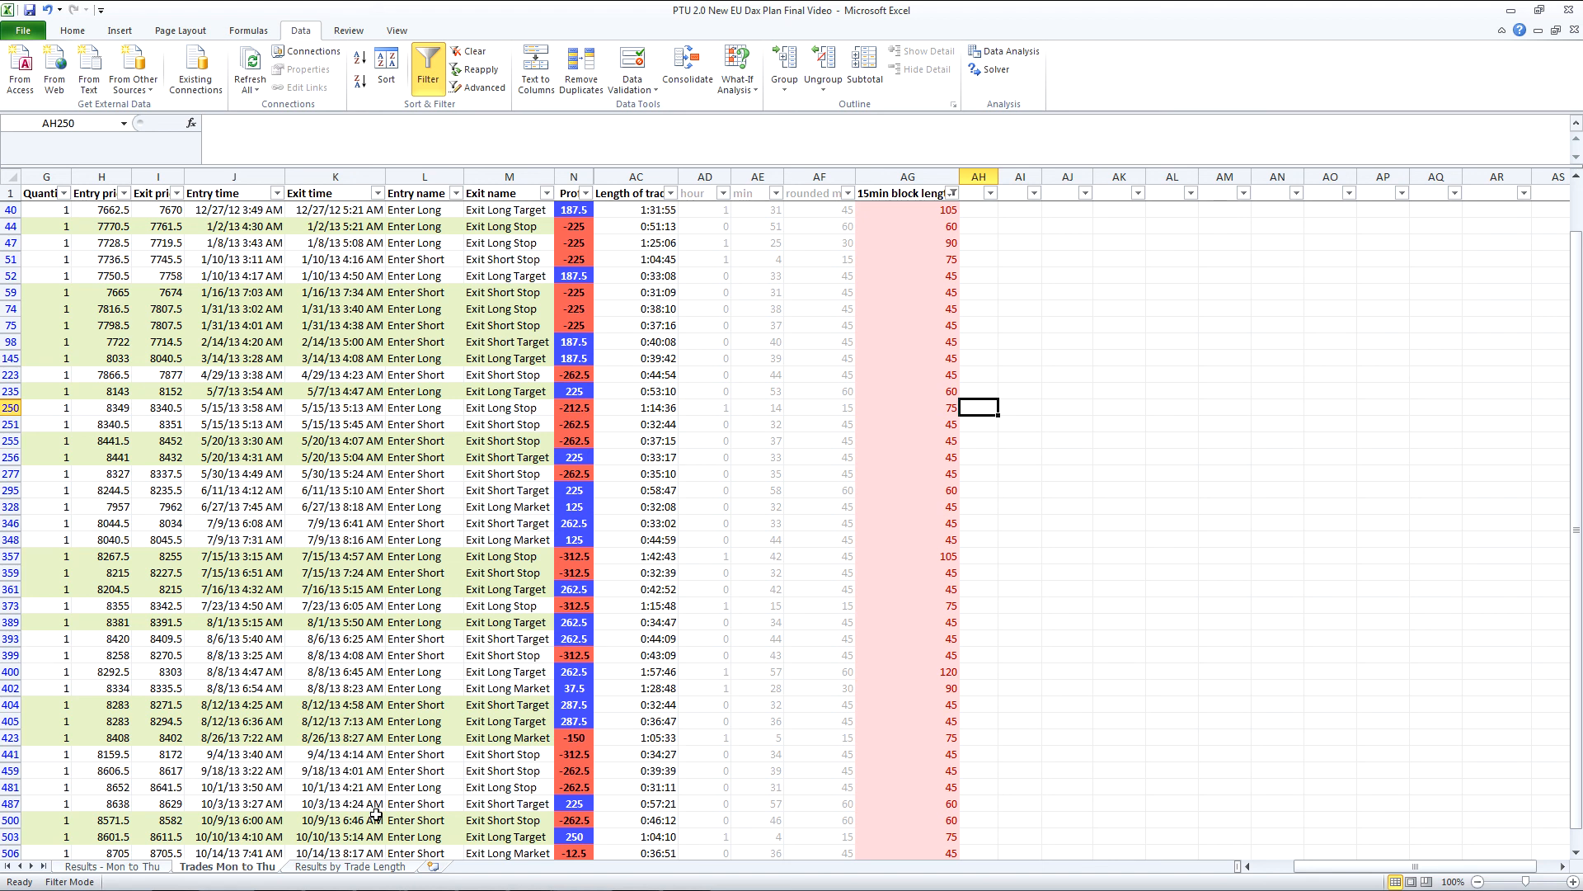
{"action": "left_click", "coordinate": [354, 868]}
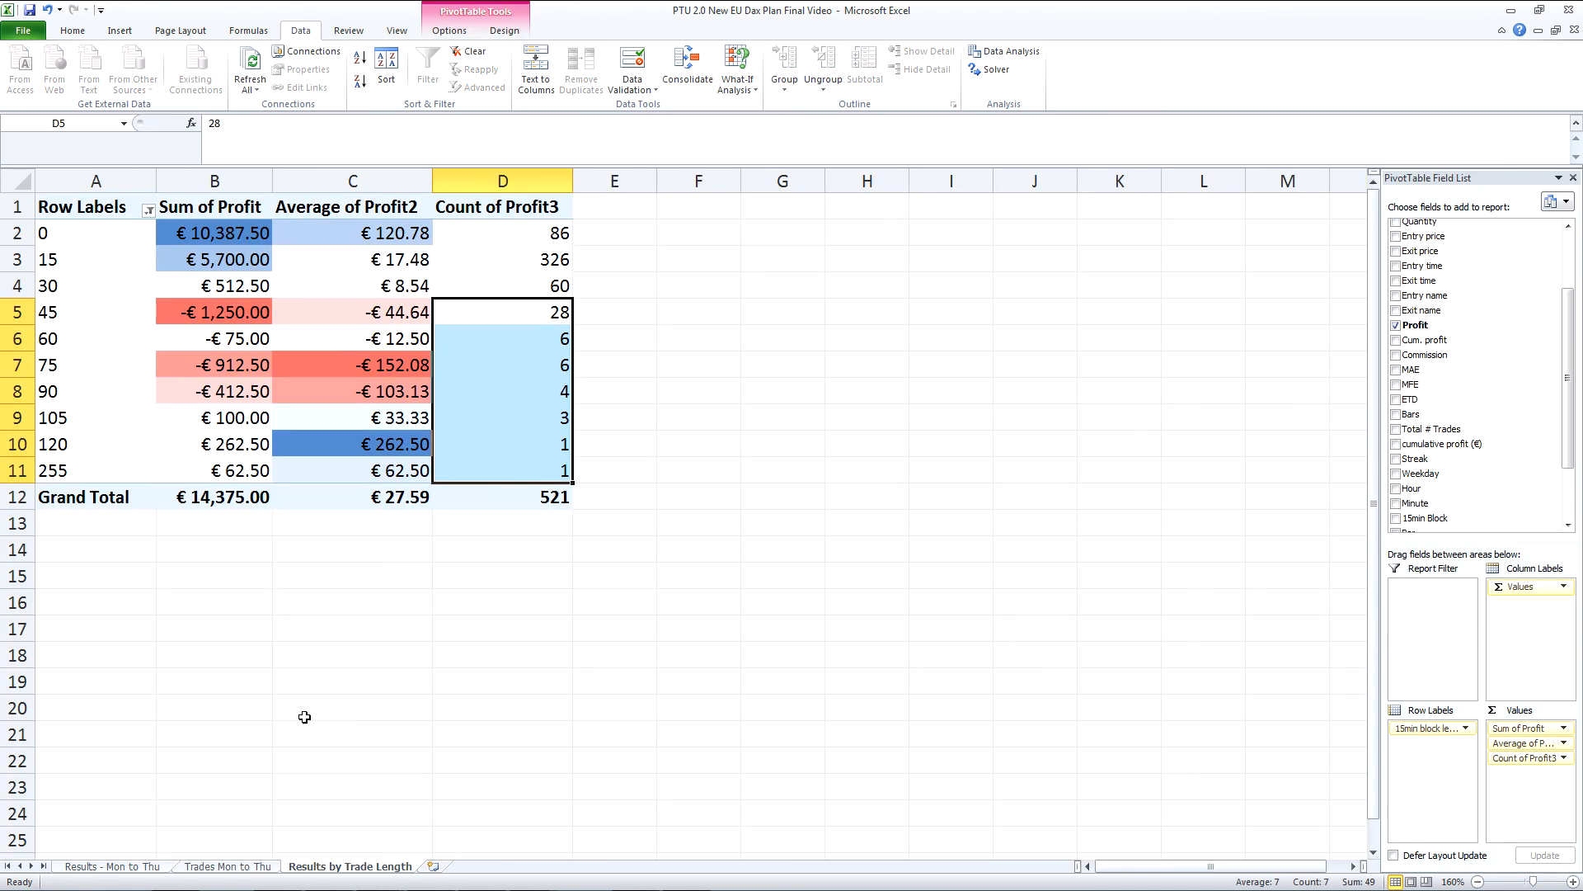